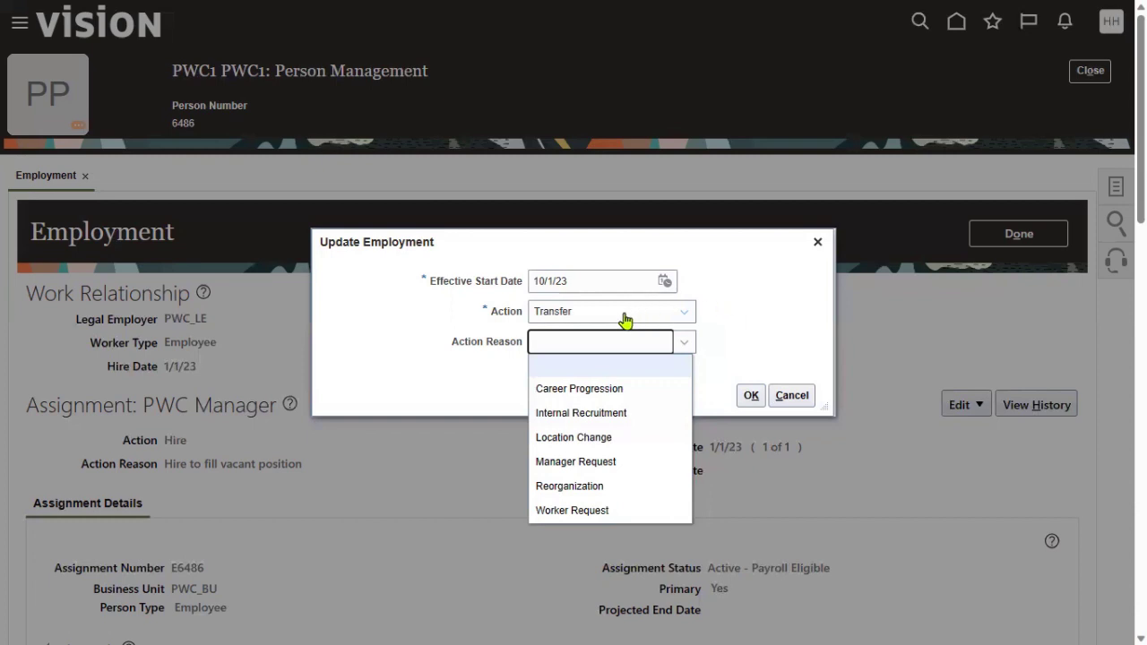
Cancel the employment update for the transfer without choosing an action reason
left_click(512, 353)
left_click(543, 339)
left_click(744, 336)
left_click(788, 399)
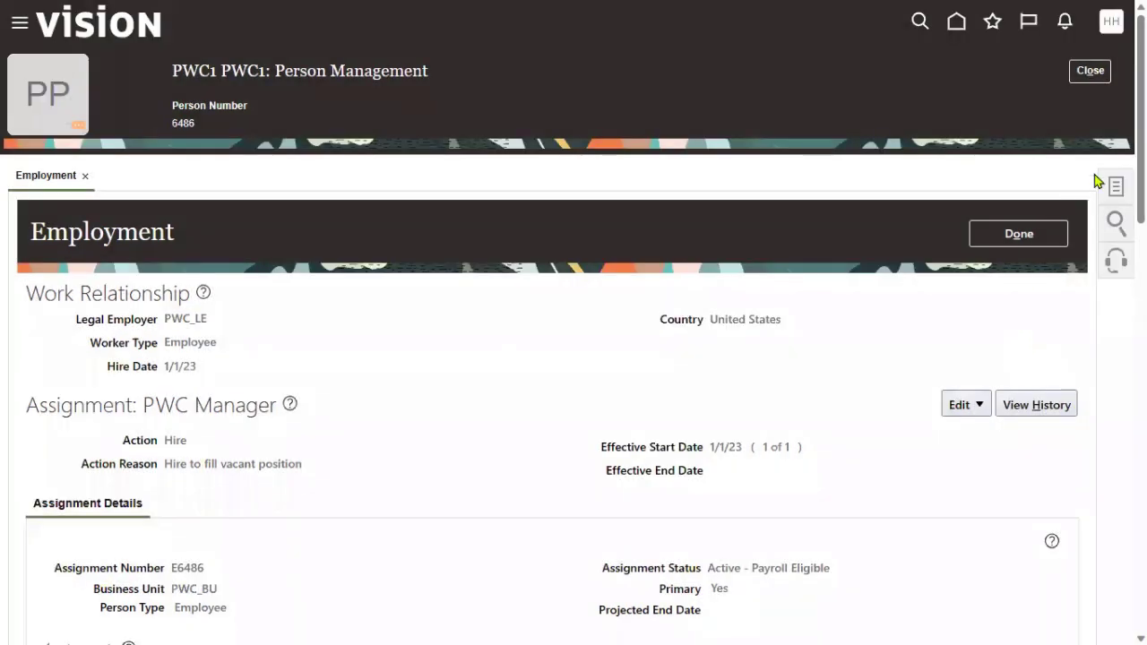
Go to the Compensation Management setup and search its tasks for "Action"
left_click(1112, 22)
left_click(864, 278)
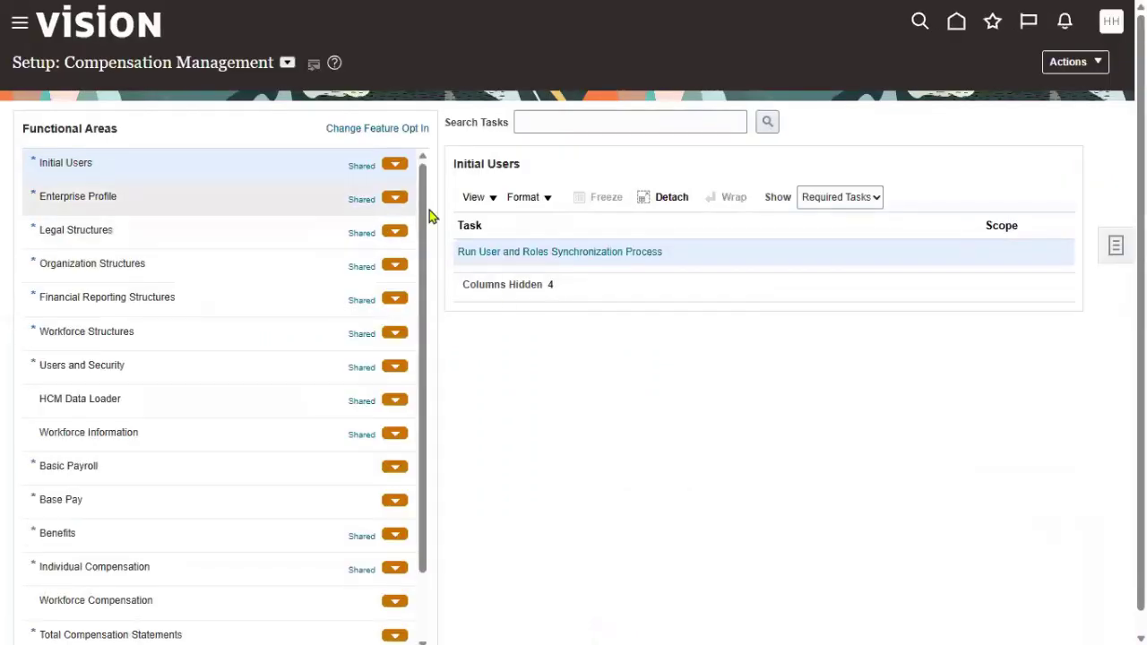
left_click(644, 123)
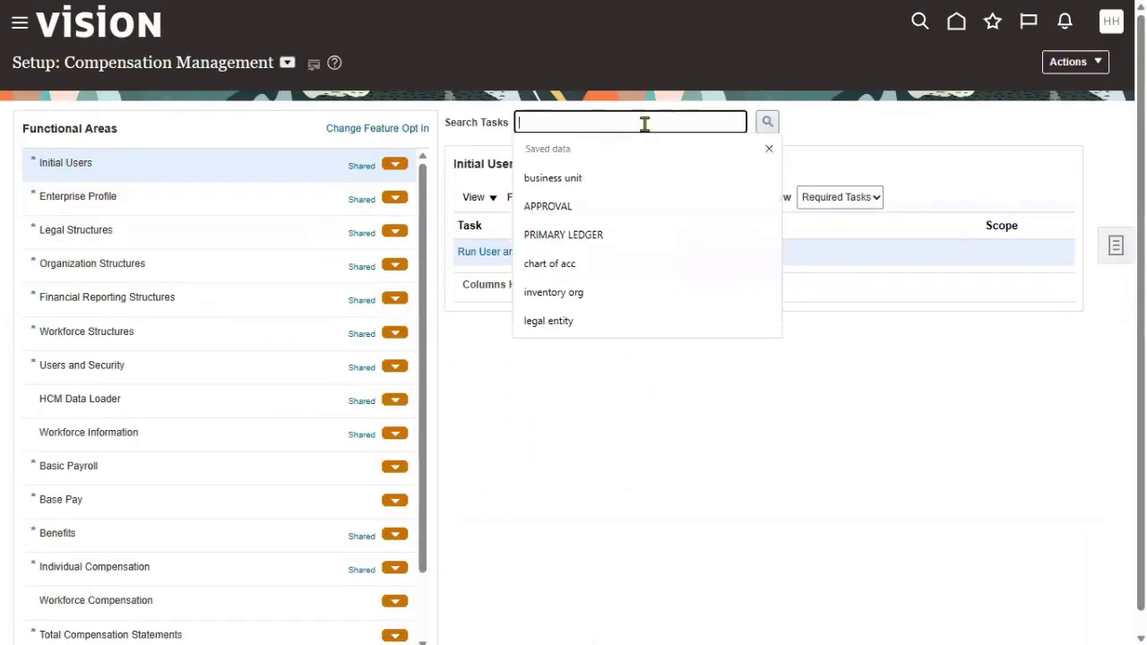
type("Action")
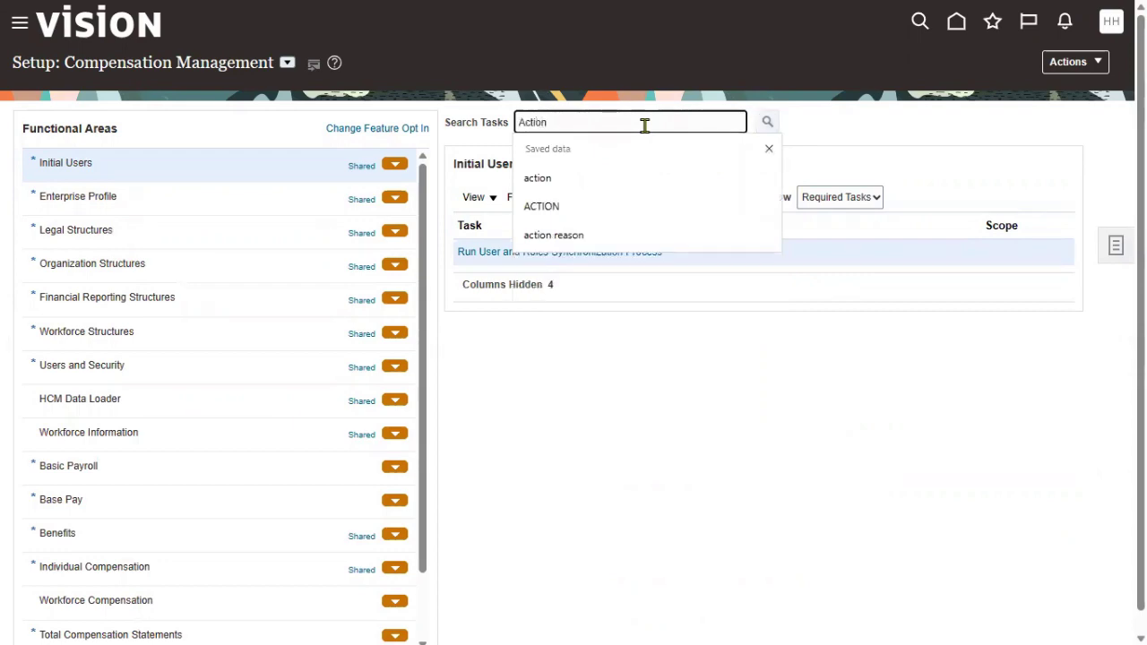
key("Return")
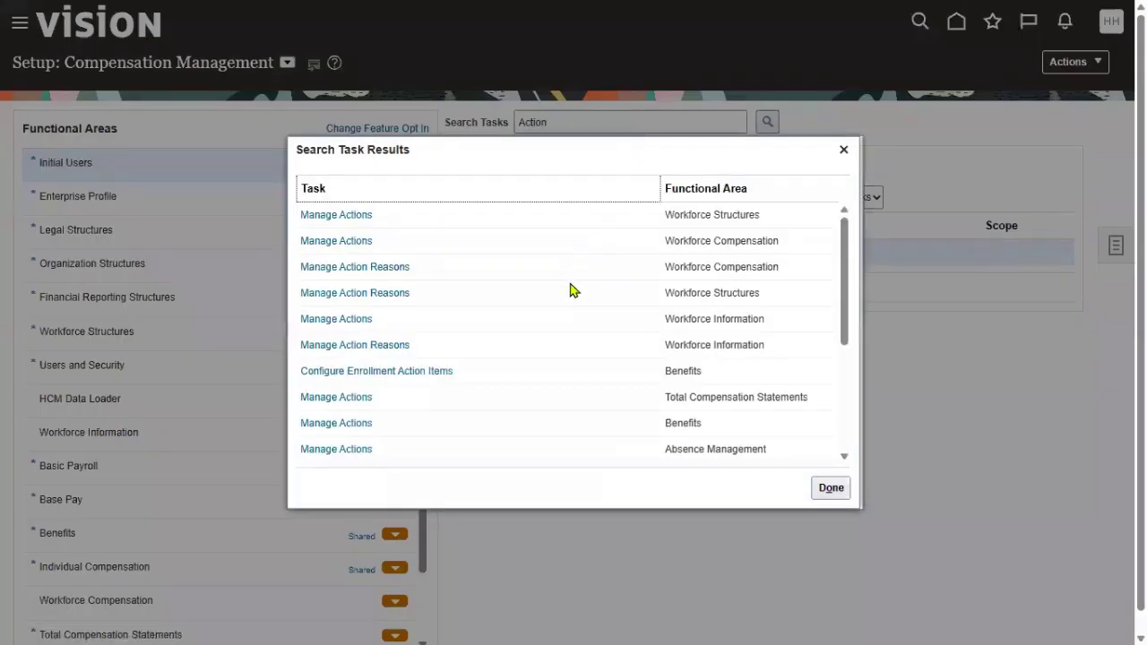
Open the Manage Actions task of the Workforce Structures area and continue to the new responsive Configure Actions page
left_click(360, 218)
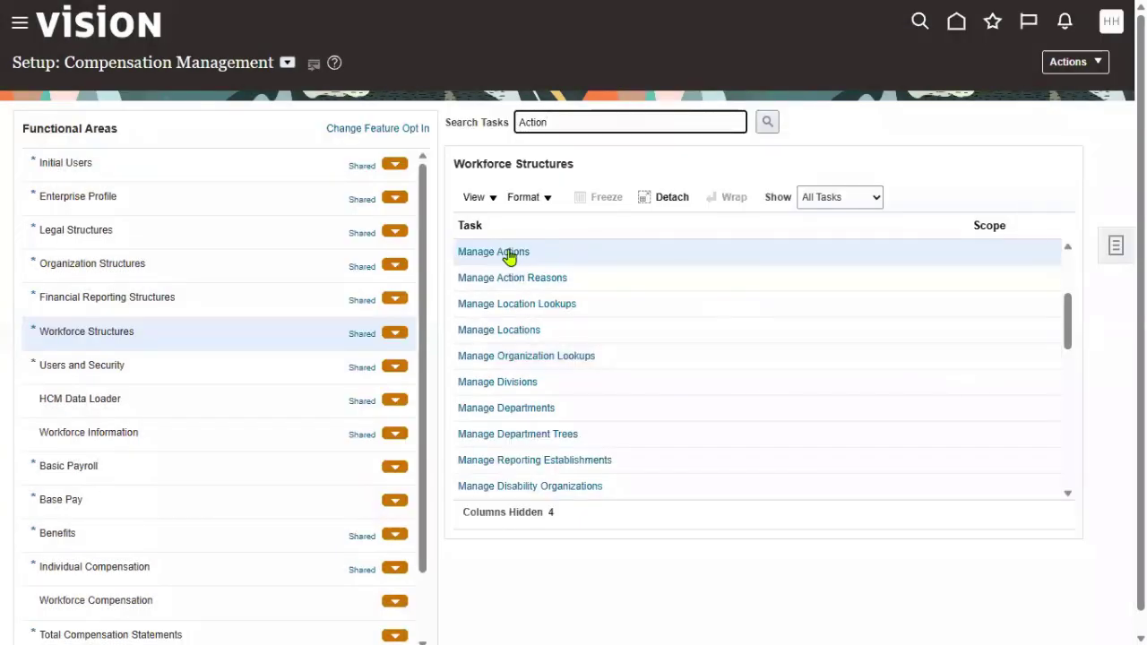
left_click(498, 254)
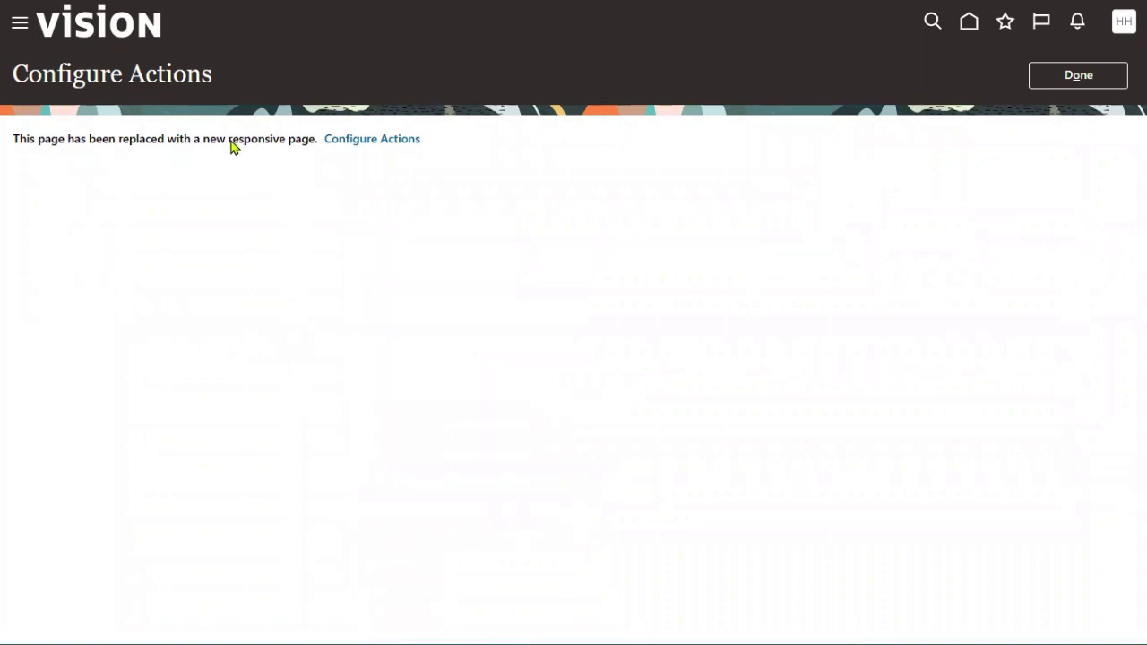
left_click_drag(230, 146, 315, 152)
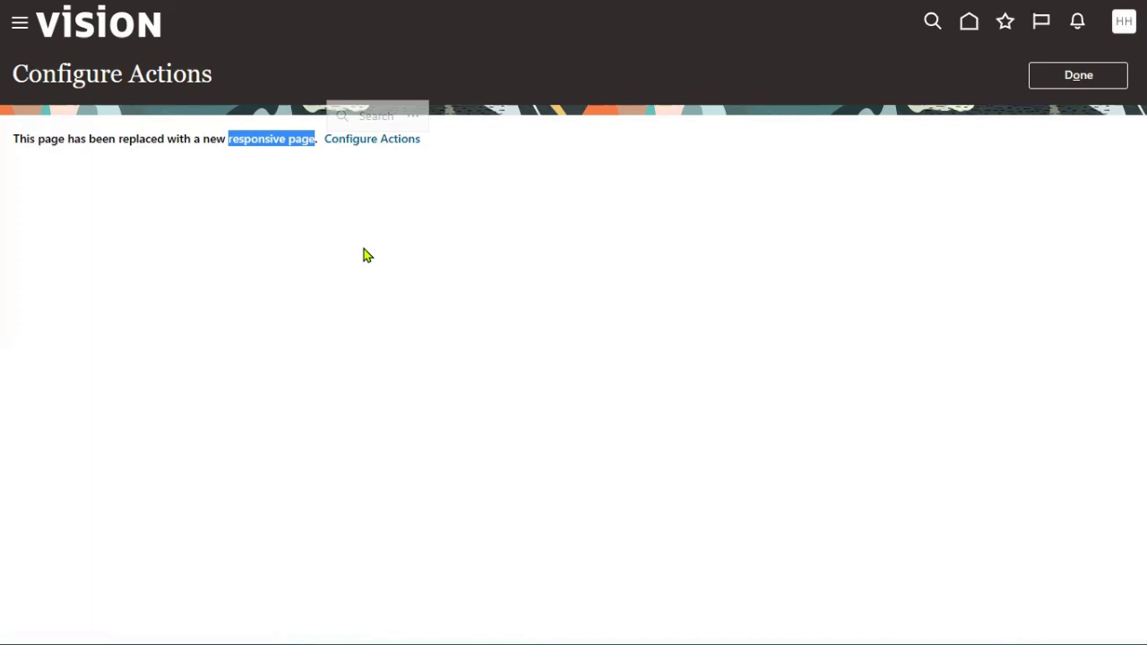
left_click(334, 225)
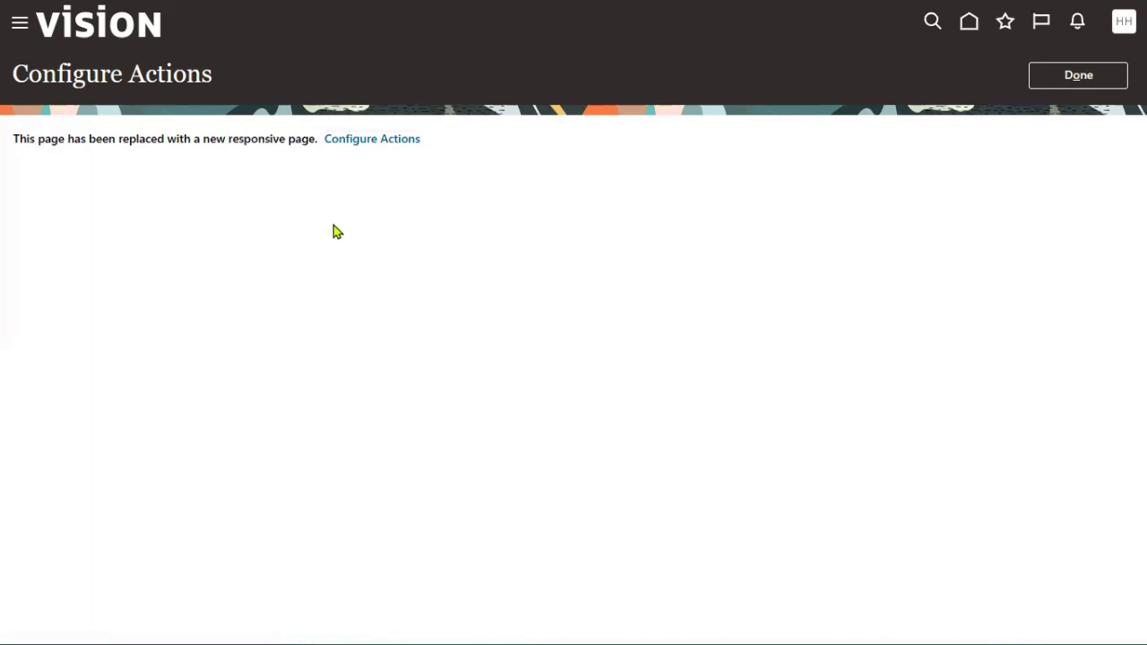
left_click(353, 146)
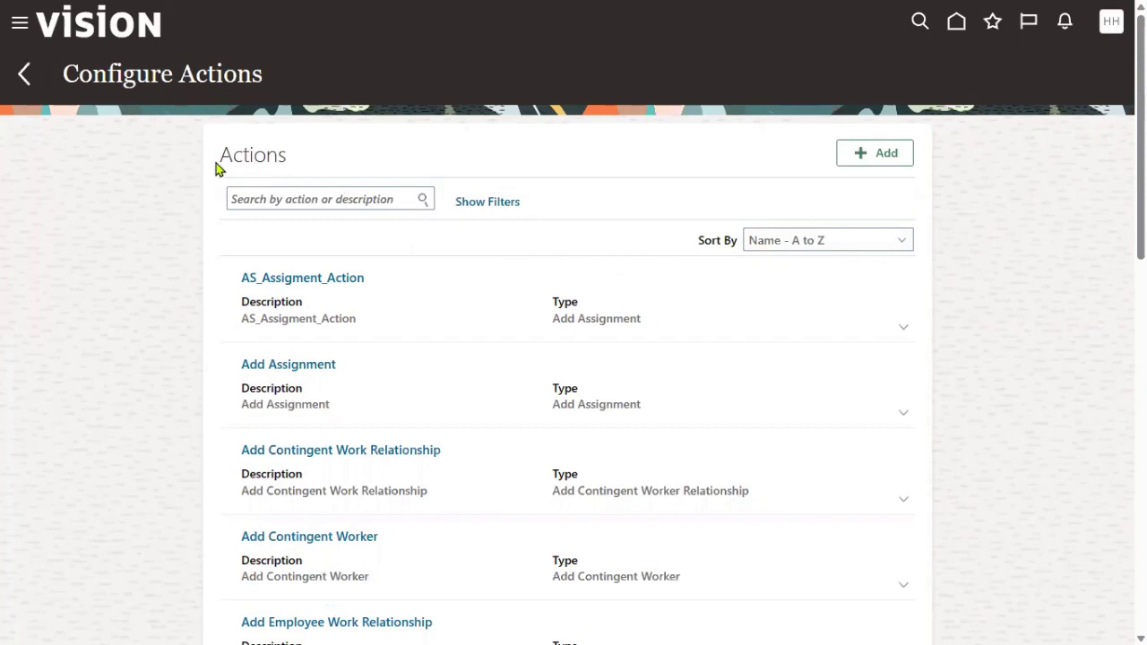
Go back from the actions list to the Workforce Structures tasks and search them for "Action"
left_click_drag(222, 154, 289, 165)
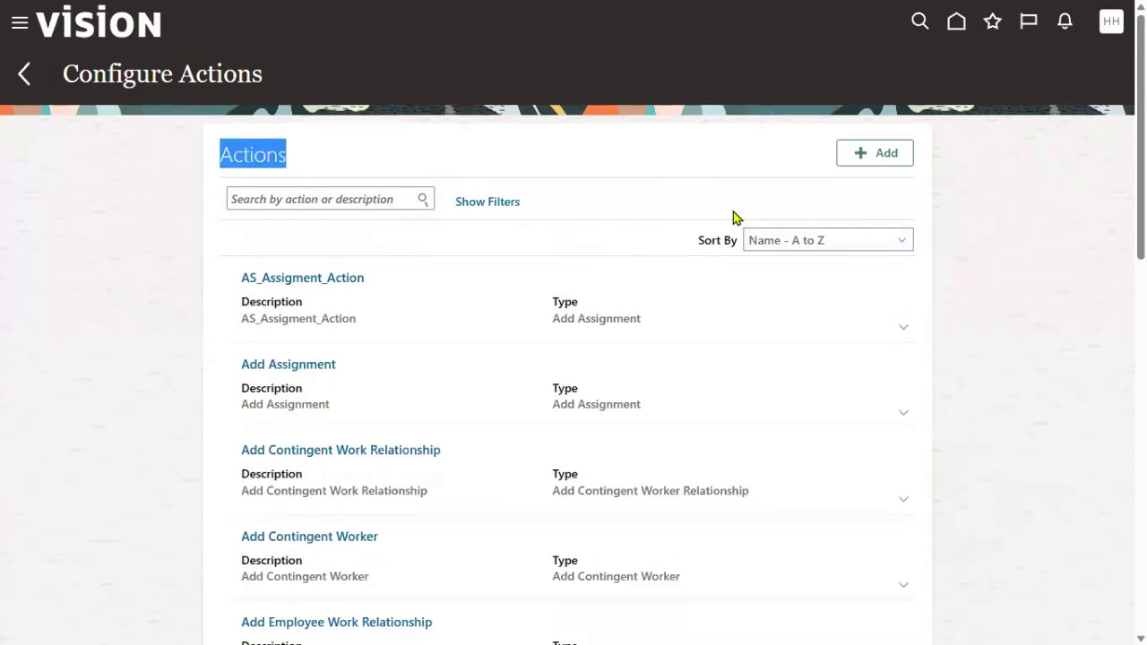
scroll(595, 462, "down", 5)
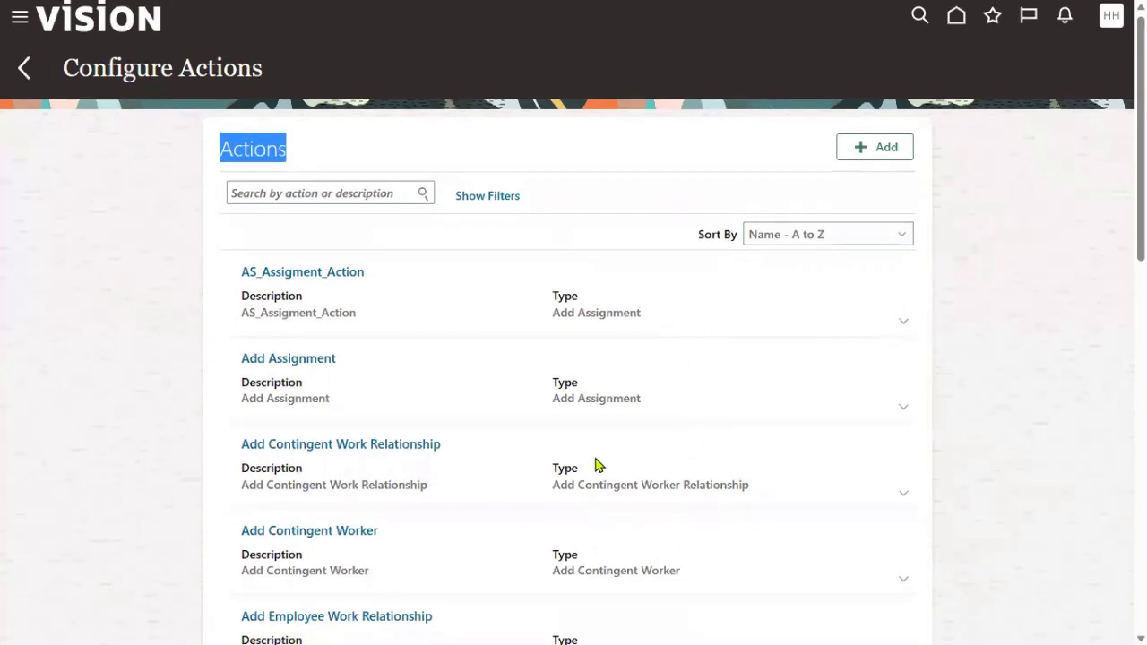
scroll(594, 459, "down", 5)
scroll(597, 462, "up", 10)
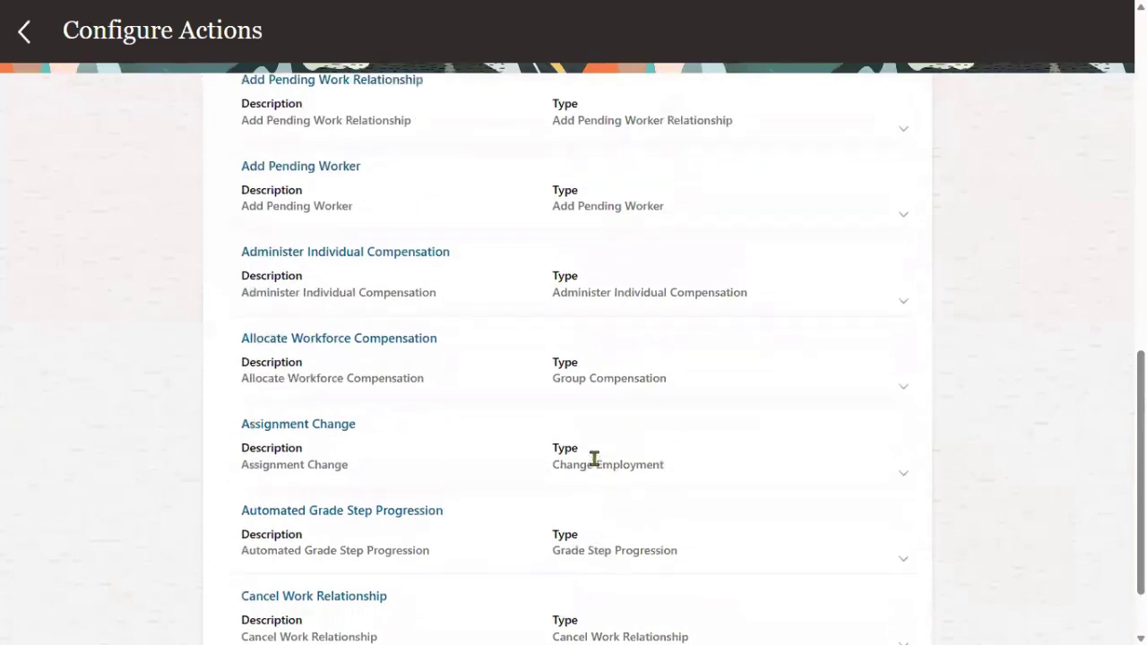
scroll(598, 464, "up", 1)
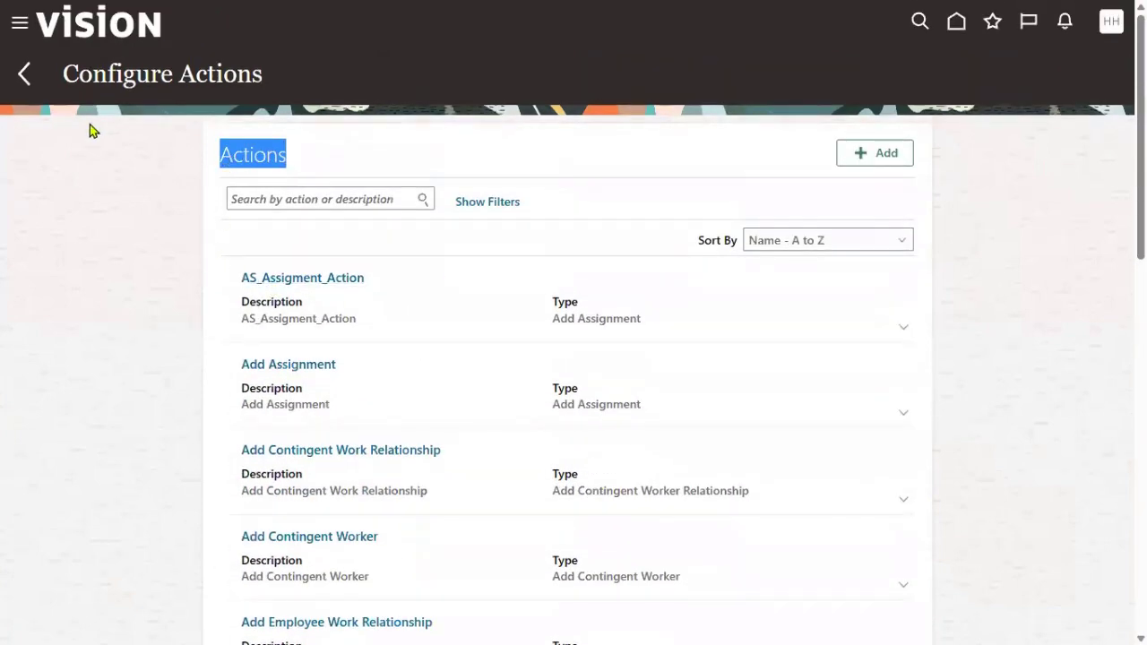
left_click(27, 79)
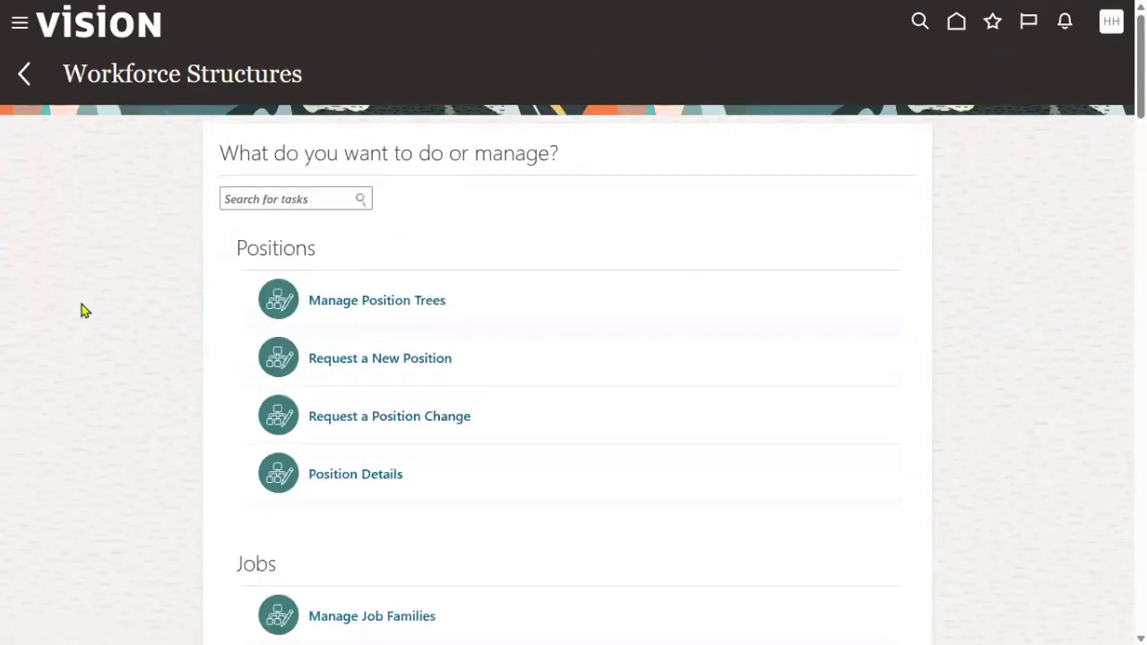
left_click(294, 196)
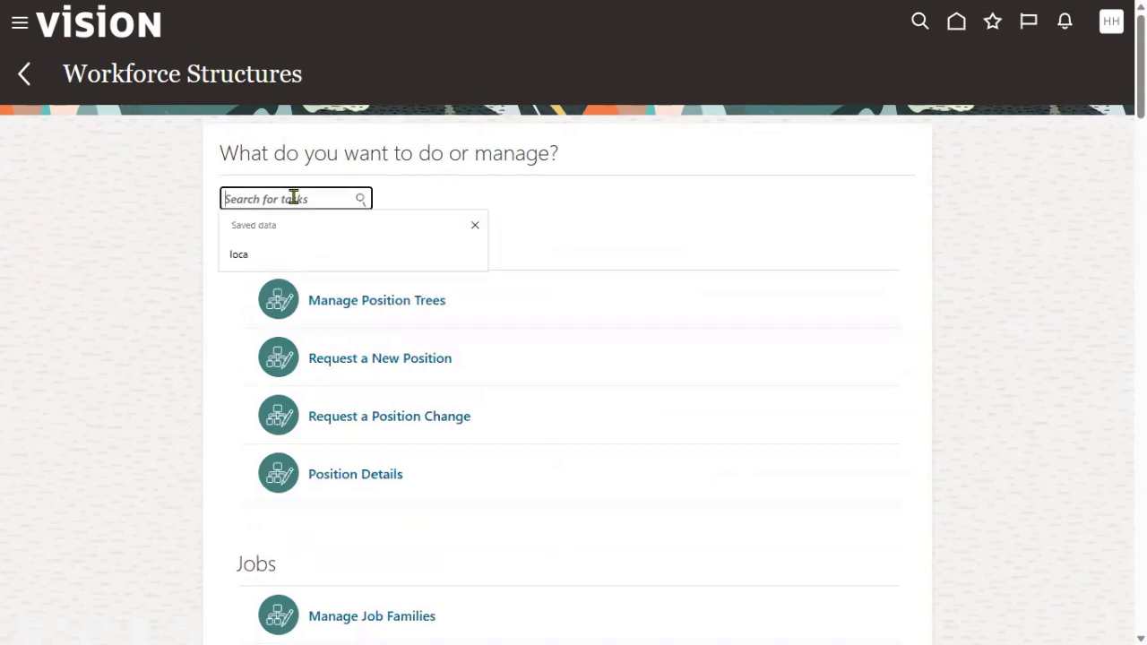
type("Action")
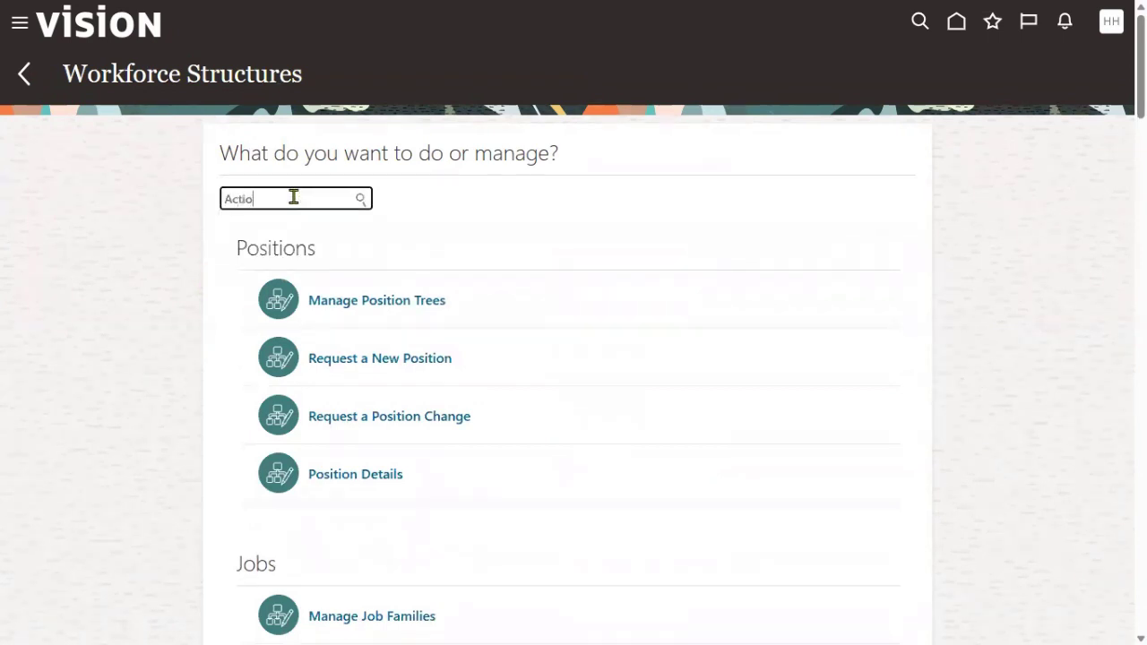
left_click(360, 201)
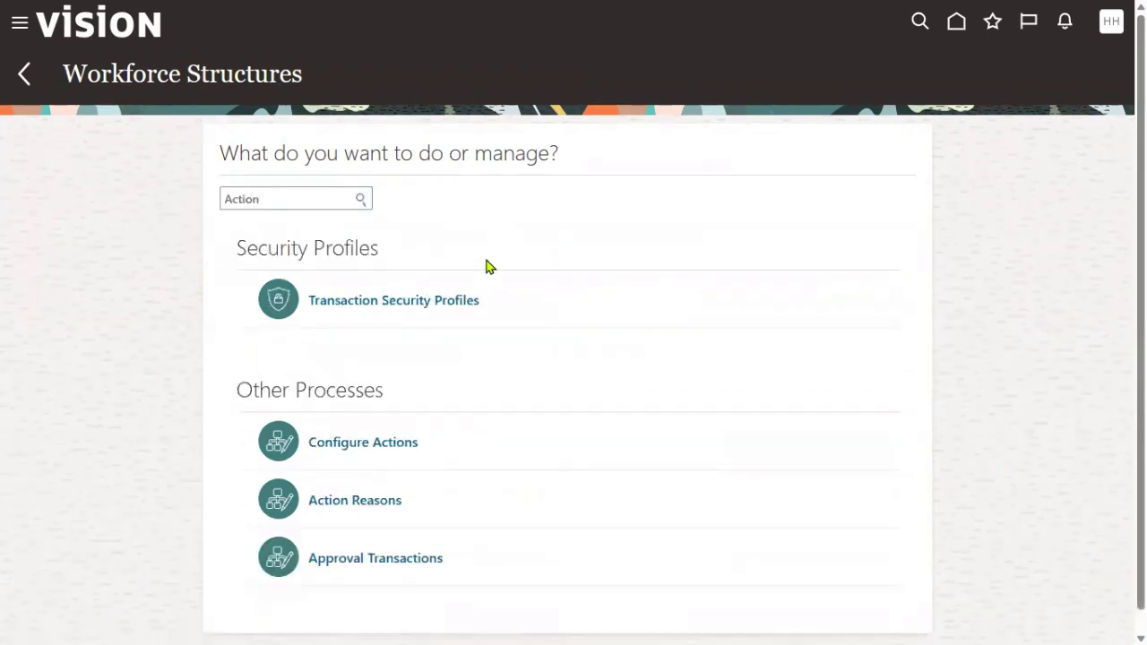
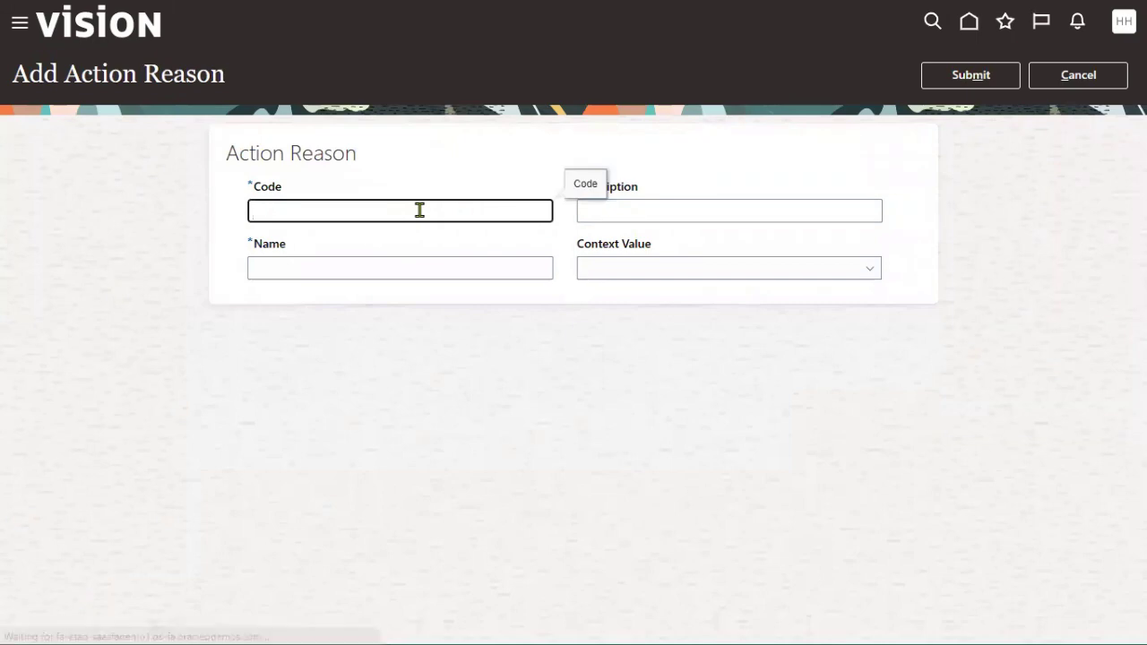
Enter "PWC org reconstruction" as the code, name and description of a new action reason
type("PWC")
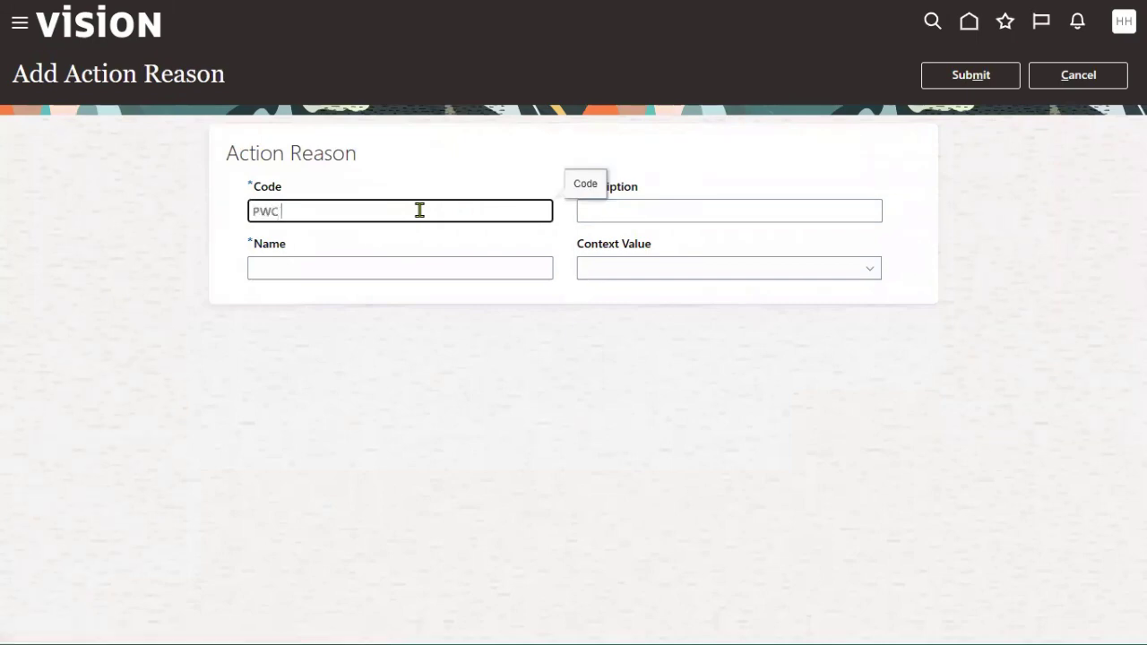
type(" org reconstruction")
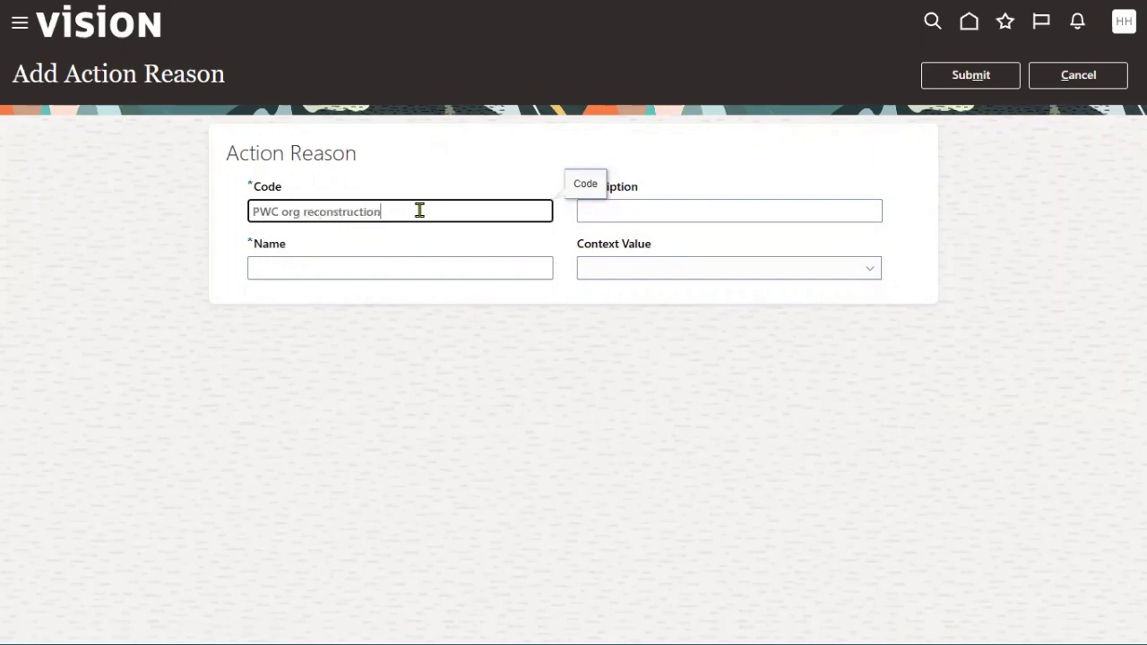
key("Tab")
key("shift+Tab")
key("ctrl+c")
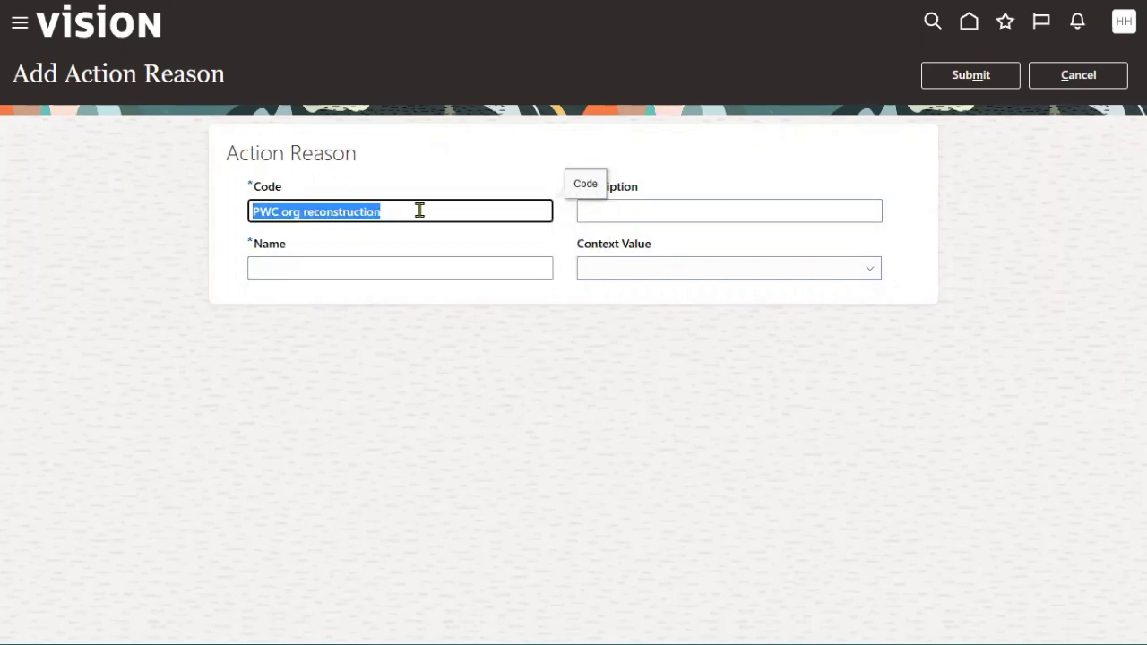
key("Tab")
key("ctrl+v")
key("Tab")
key("ctrl+v")
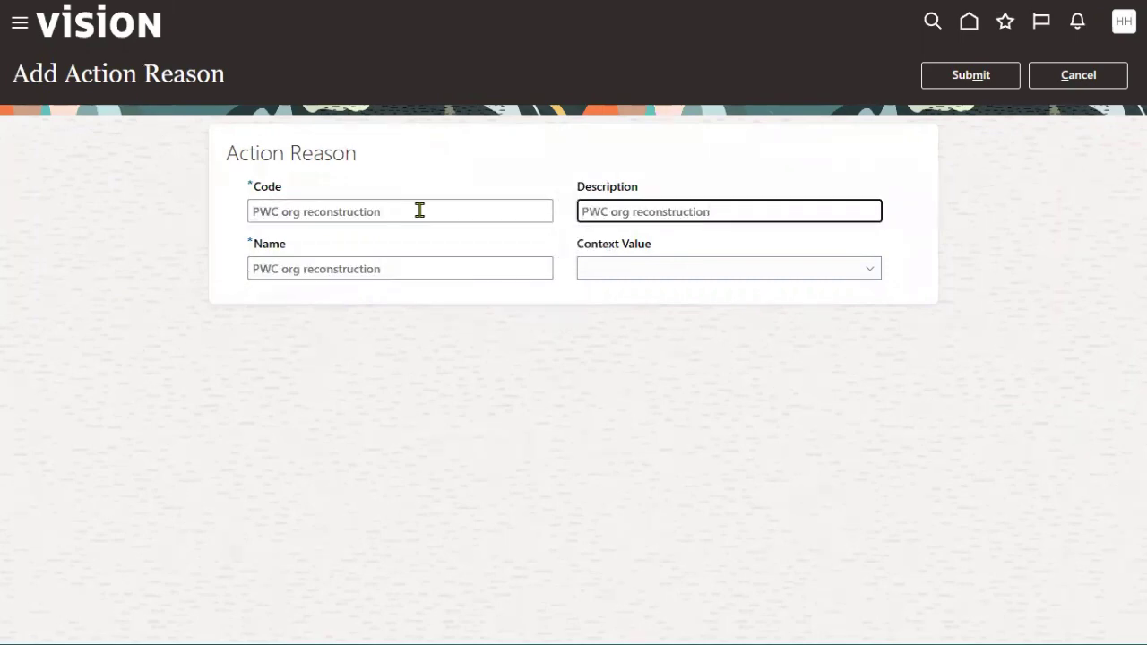
Leave the context value blank and submit the new action reason
left_click(870, 269)
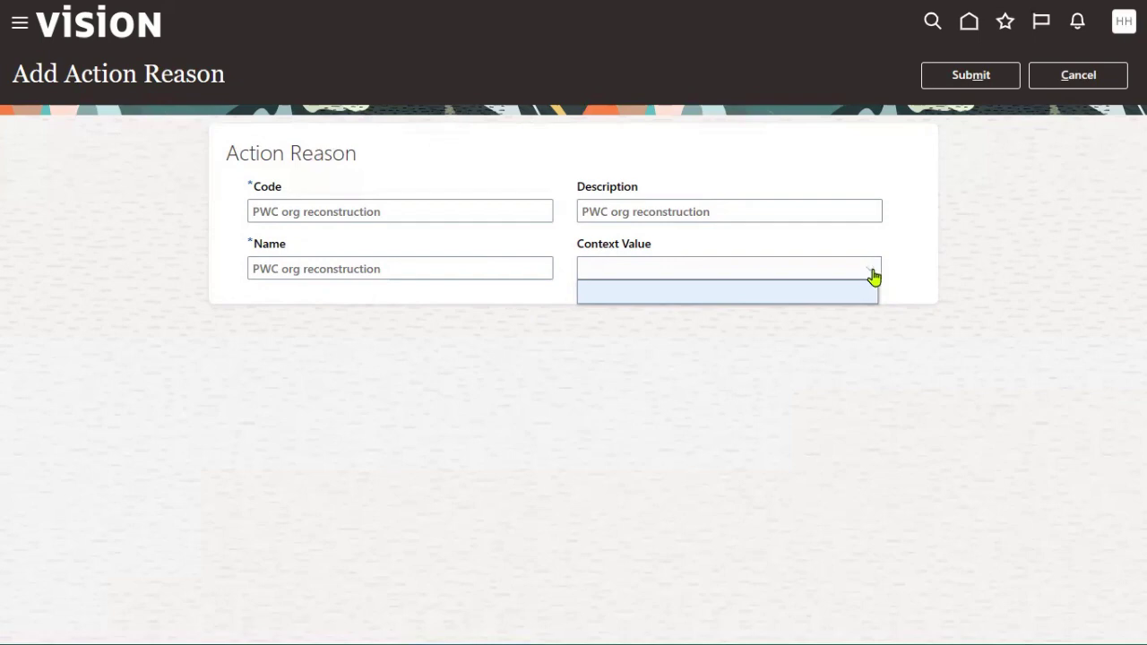
left_click(916, 211)
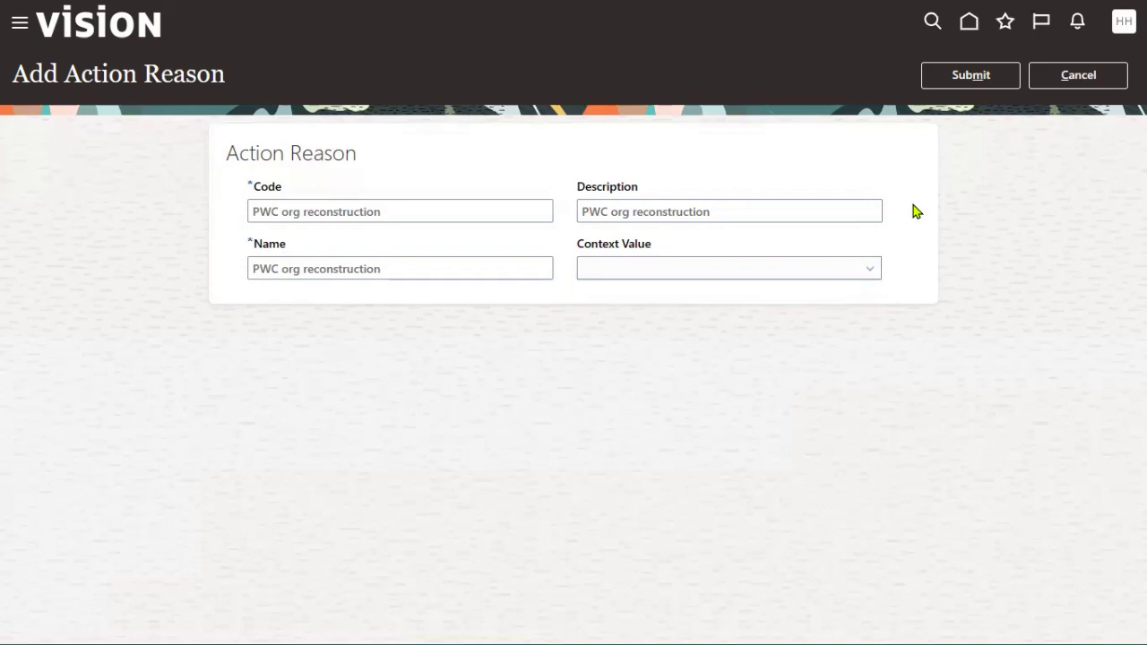
left_click(968, 78)
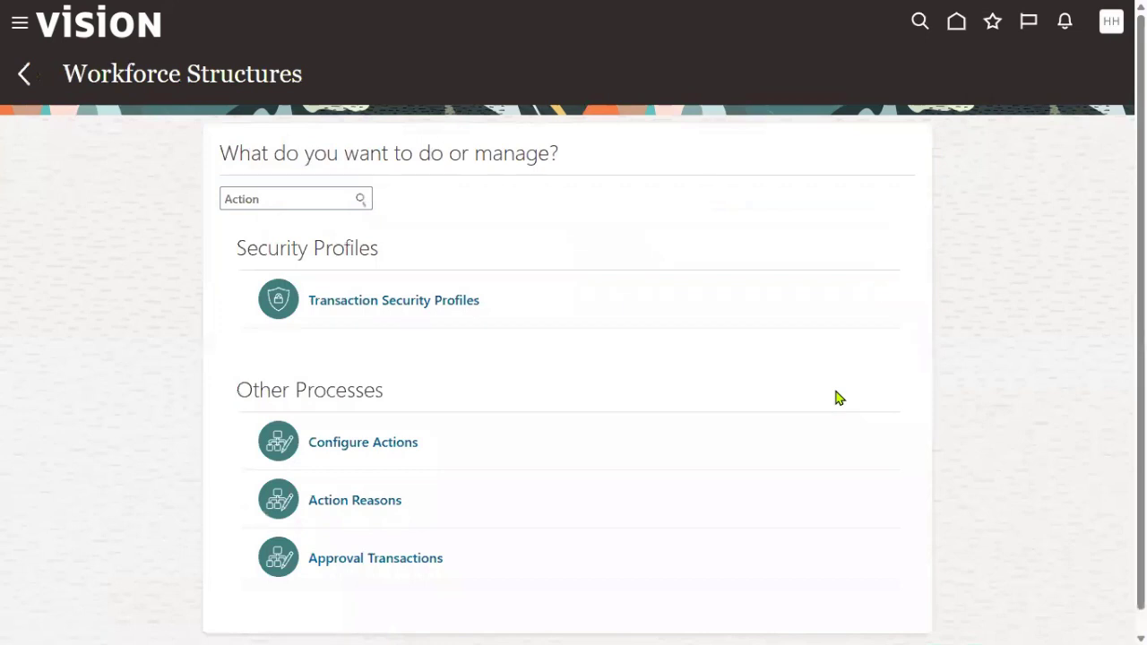
Add another action reason from the Action Reasons page and enter the code "PWC management request"
left_click(378, 504)
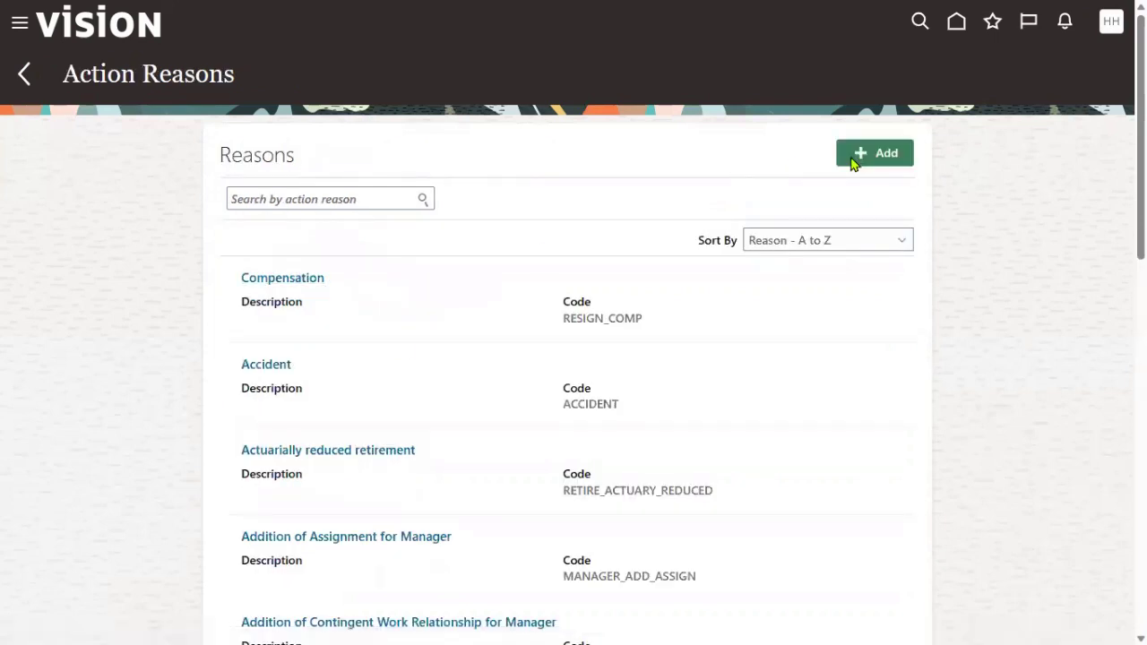
left_click(853, 161)
left_click(316, 212)
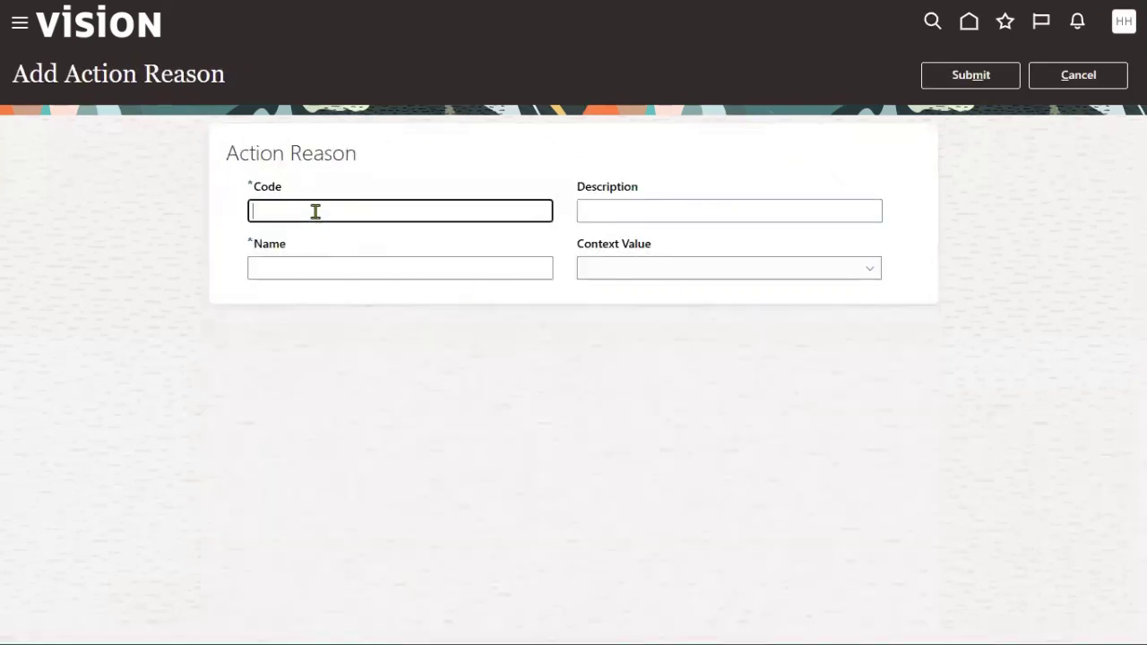
type("PWC mana")
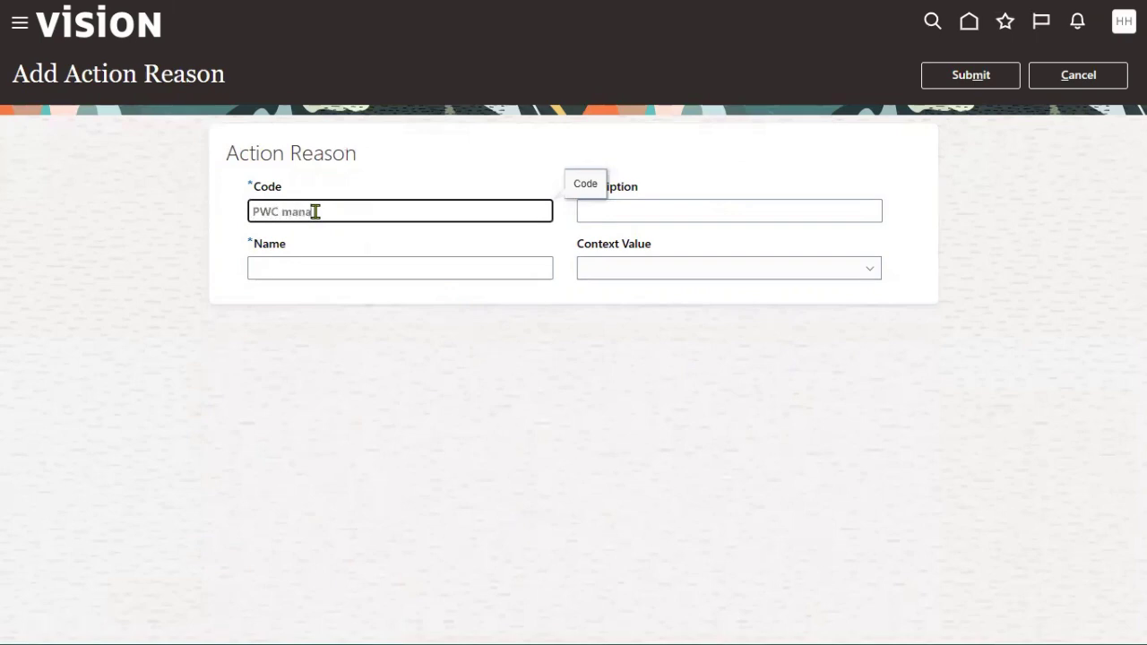
type("ger reque")
type("s")
key("BackSpace")
key("BackSpace")
key("BackSpace")
key("BackSpace")
key("BackSpace")
key("BackSpace")
type("ment request")
Copy the code "PWC management request" into the name and description, and submit the action reason
key("ctrl+a")
key("ctrl+c")
key("Tab")
key("ctrl+v")
key("Tab")
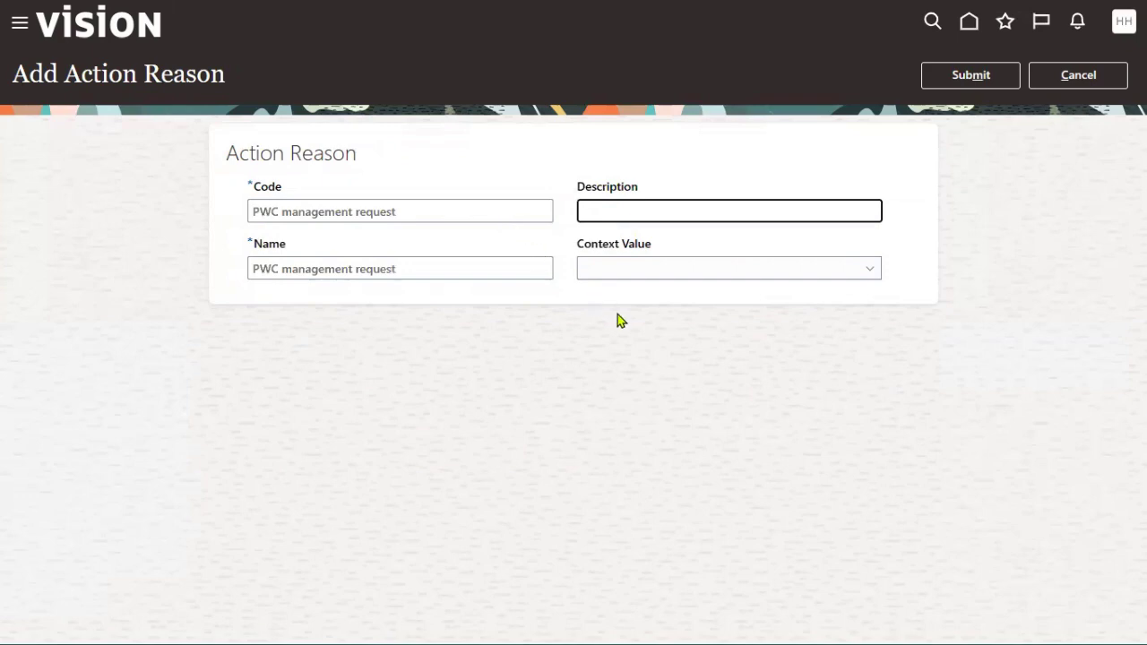
key("ctrl+v")
left_click(960, 81)
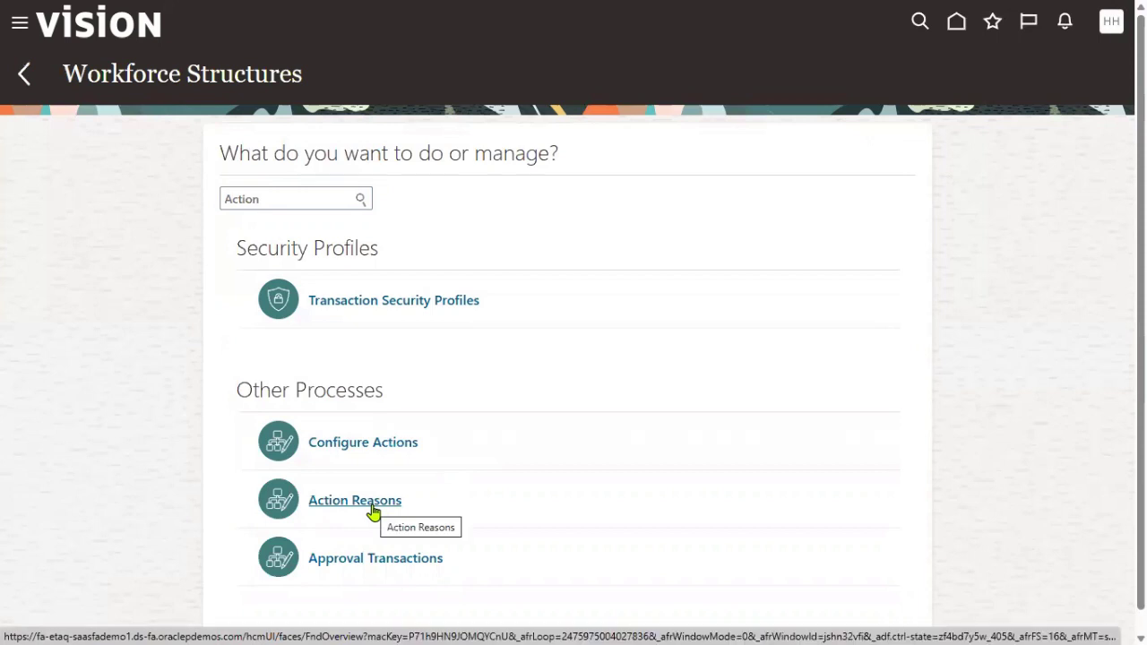
Search the configurable actions for "Transfer" and open the Transfer action for editing
left_click(383, 446)
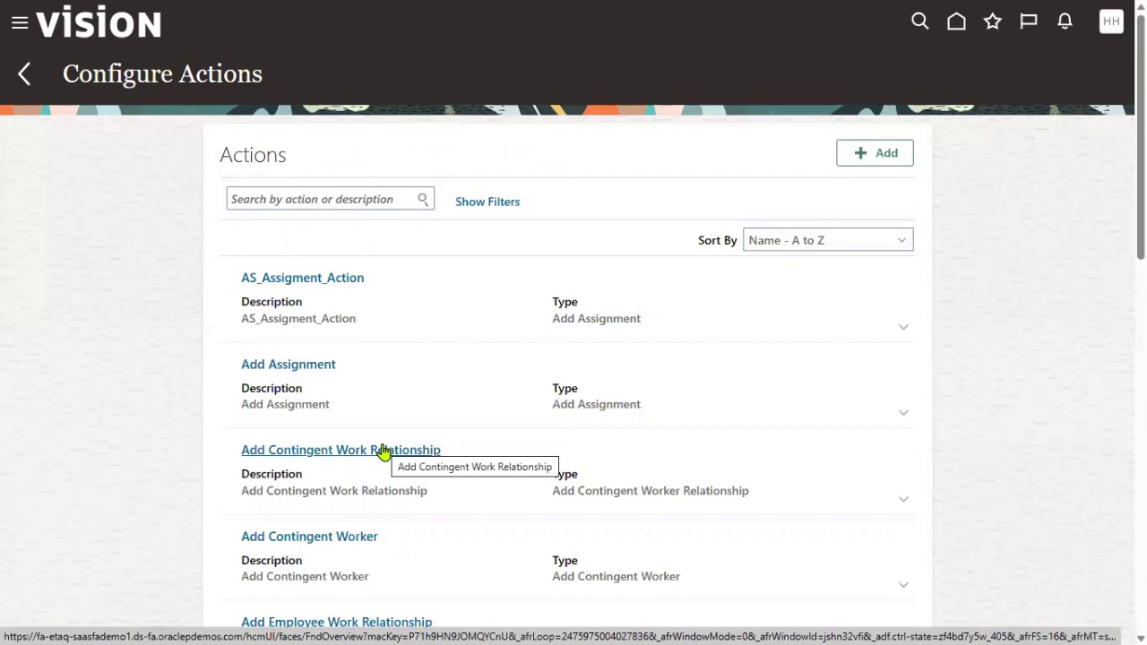
left_click(350, 200)
type("Tra")
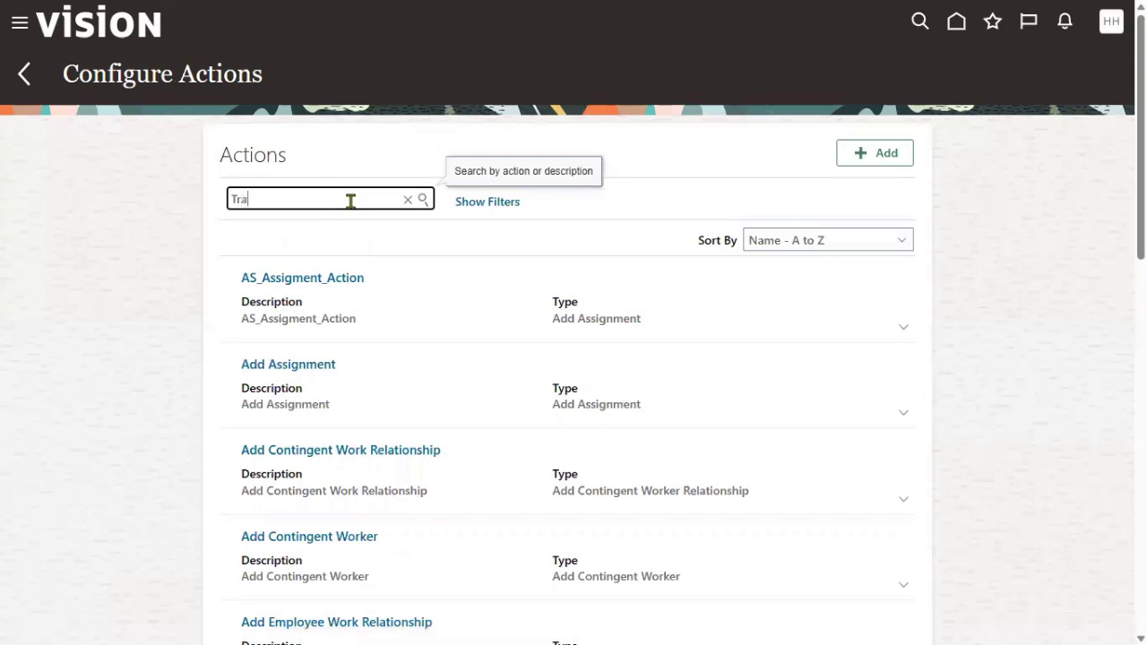
type("sfer")
left_click(423, 200)
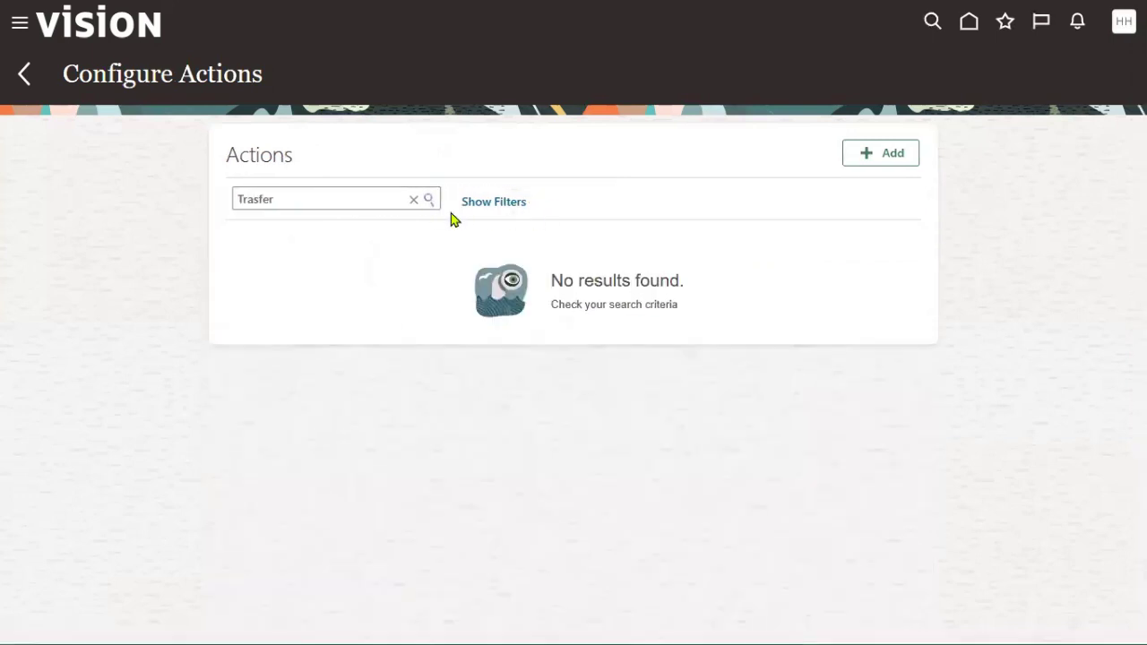
left_click(254, 200)
type("n")
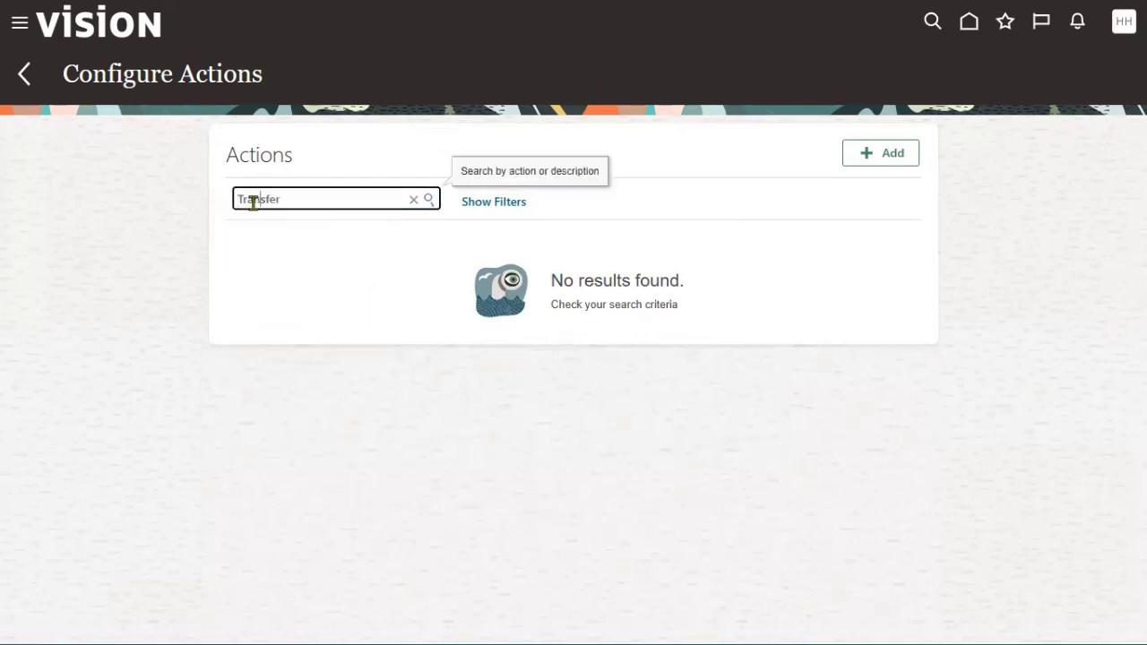
left_click(428, 201)
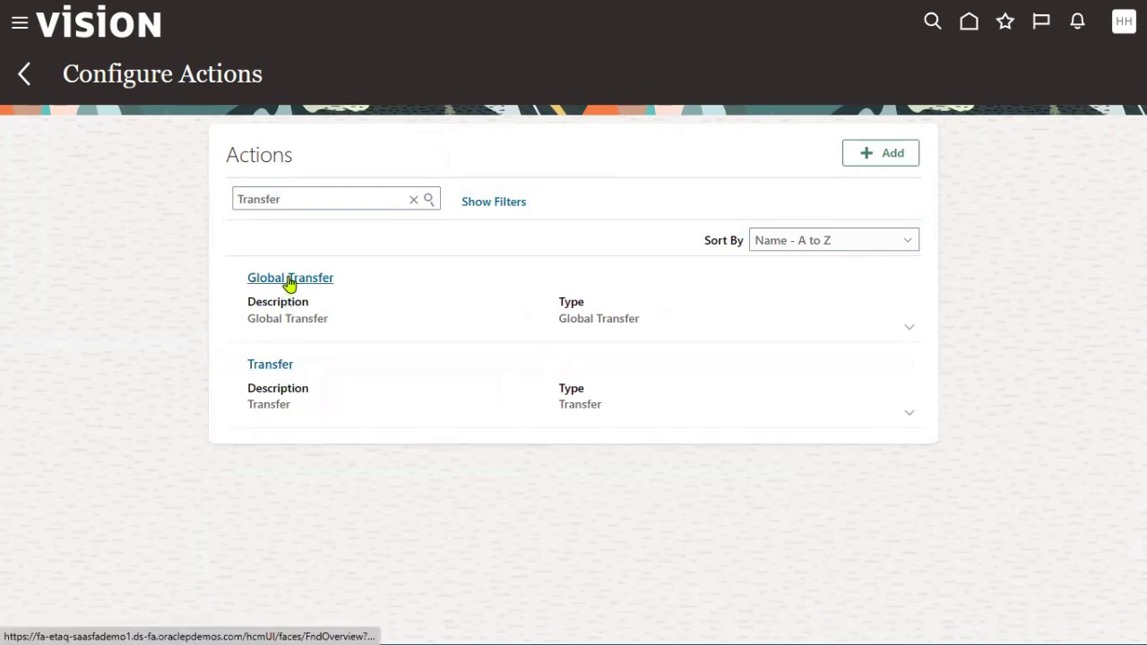
left_click(280, 365)
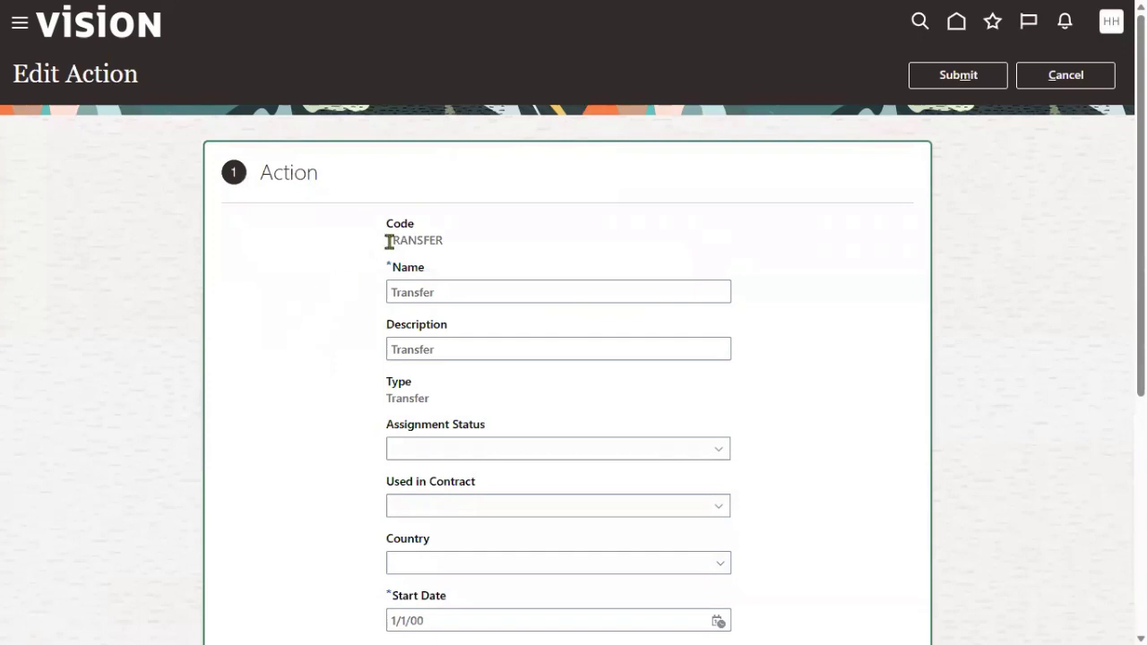
Keep the Transfer action's details as they are and continue to its action reasons
left_click_drag(392, 240, 448, 251)
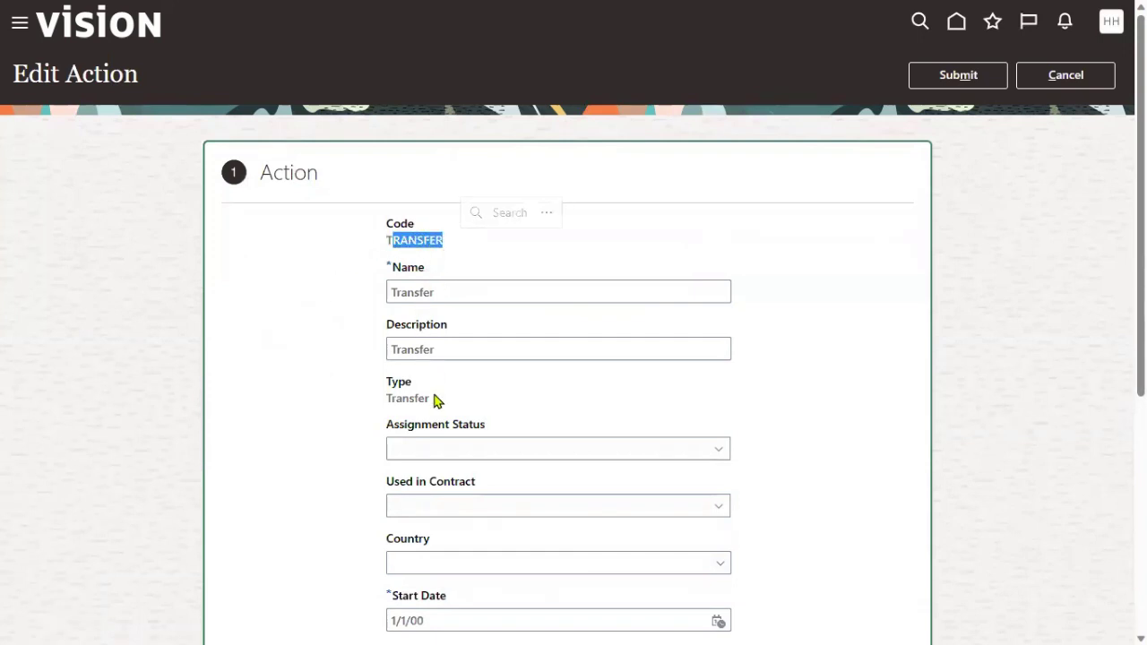
scroll(436, 400, "down", 2)
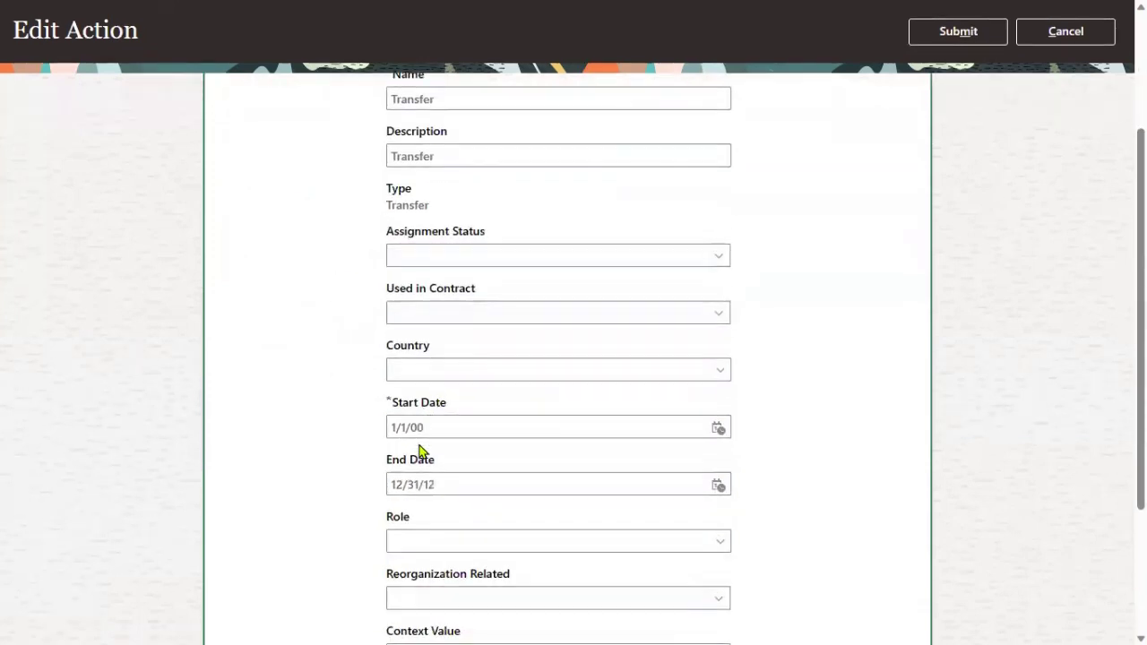
scroll(414, 485, "down", 2)
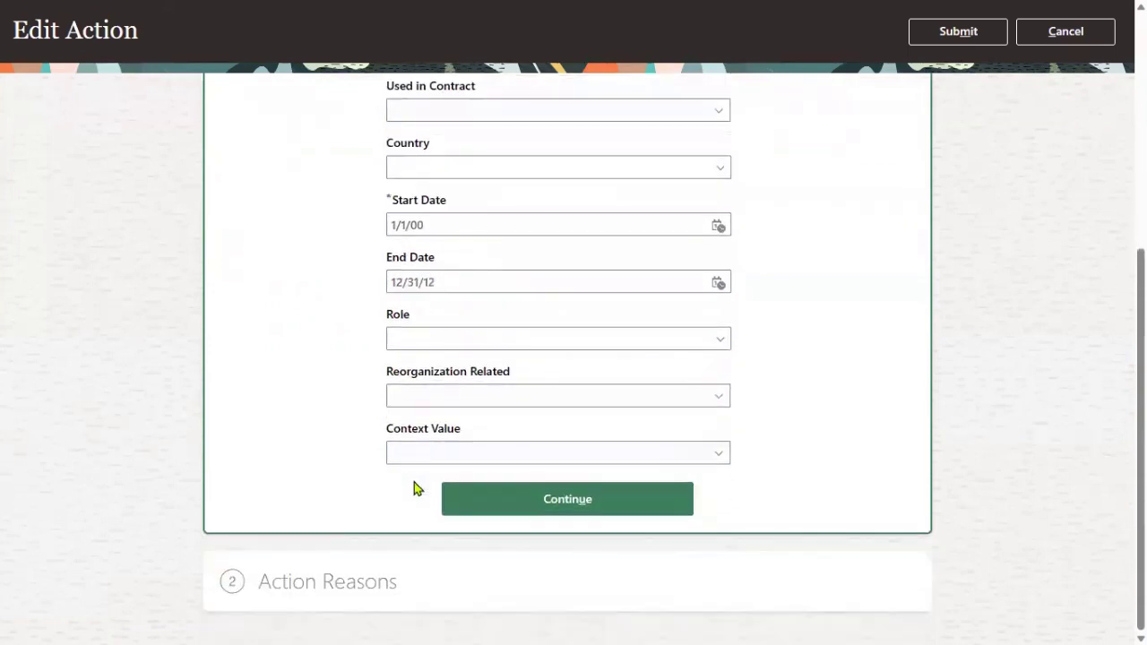
left_click(504, 505)
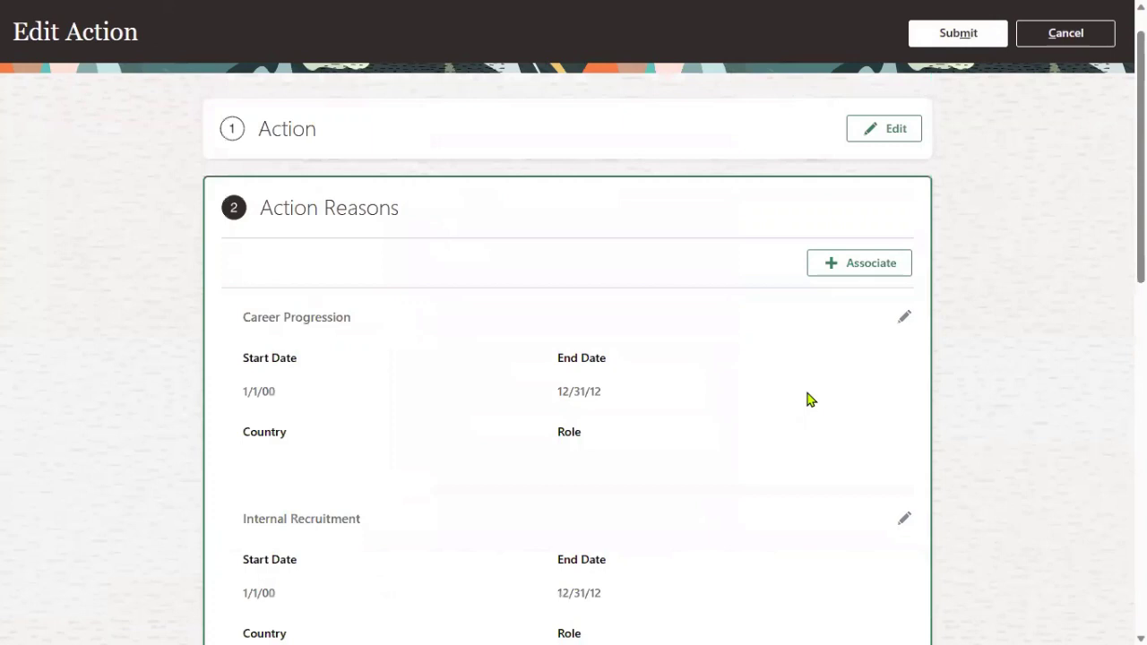
left_click_drag(330, 216, 413, 218)
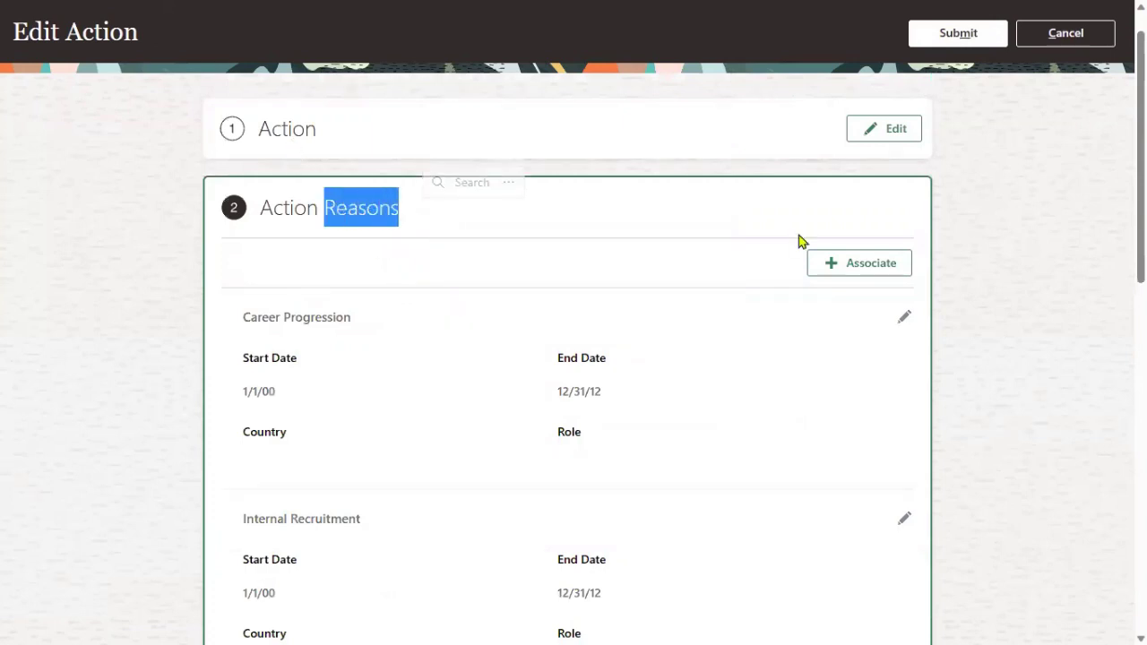
left_click(640, 134)
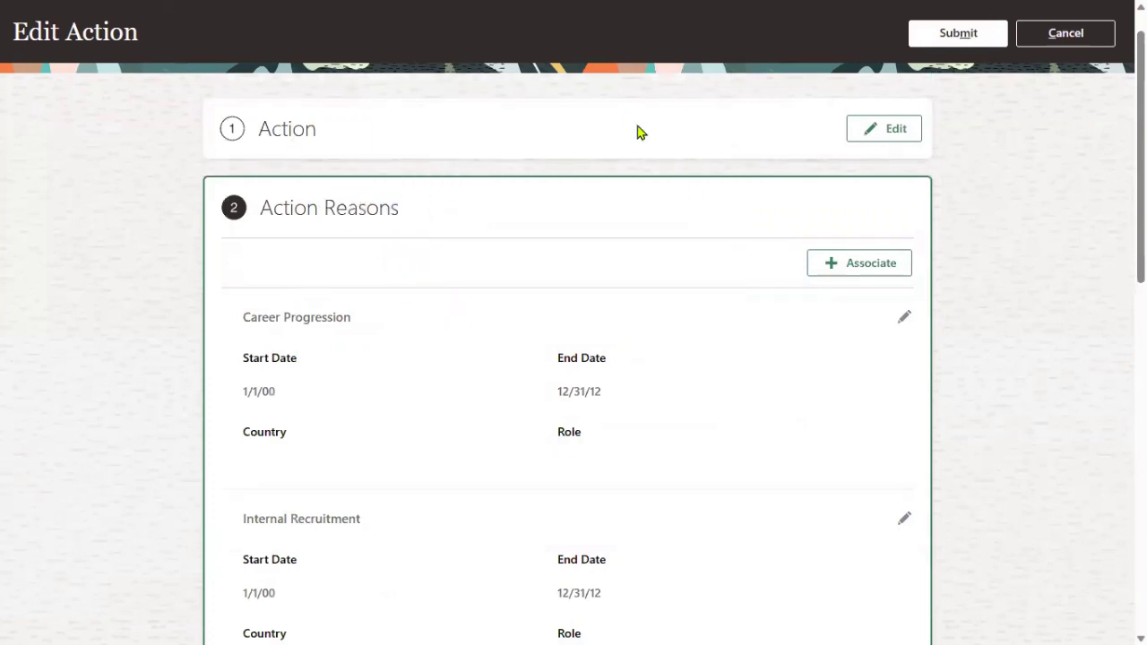
Associate the reason "PWC management request" with the Transfer action from 8/8/23, leaving country and role blank
left_click(853, 264)
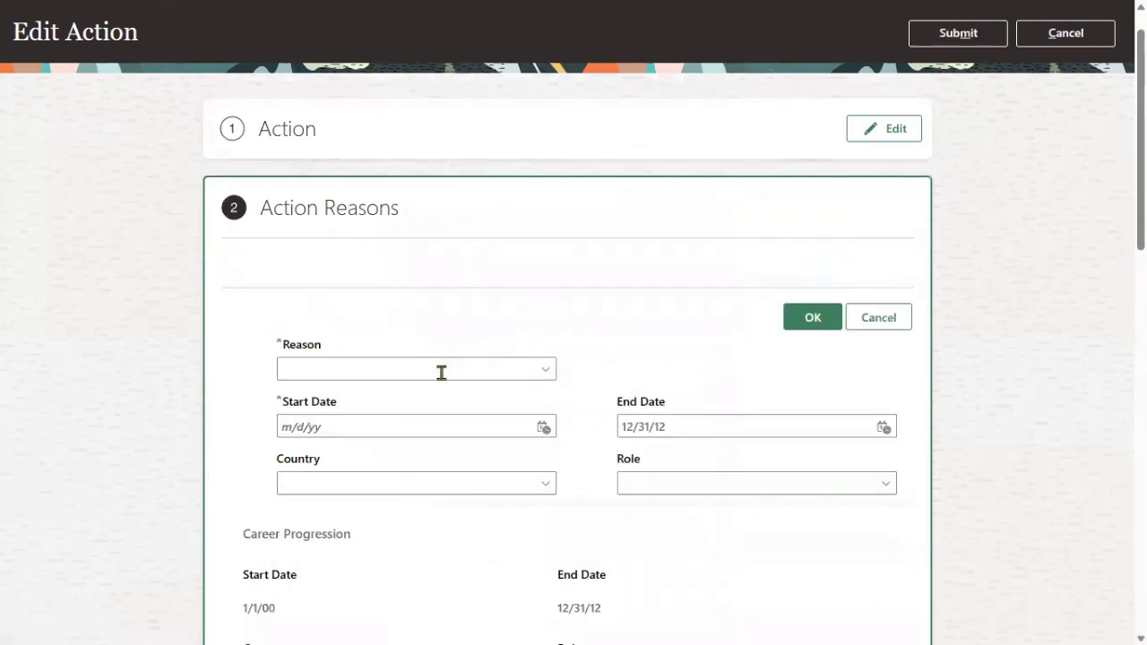
left_click(440, 370)
type("PWC")
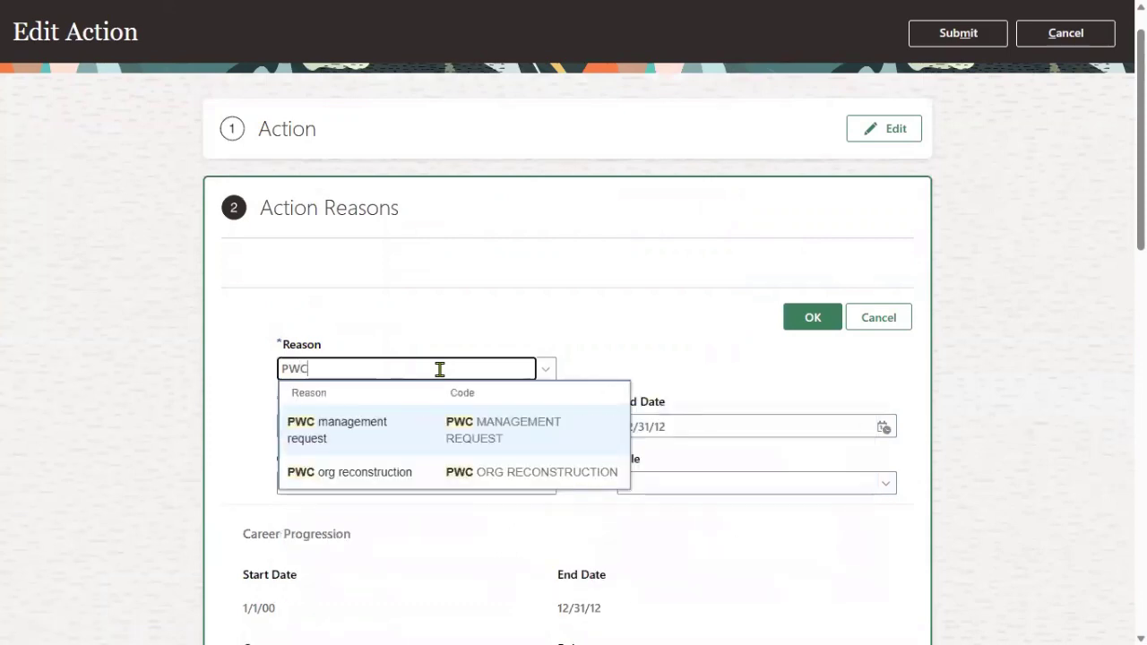
left_click(377, 441)
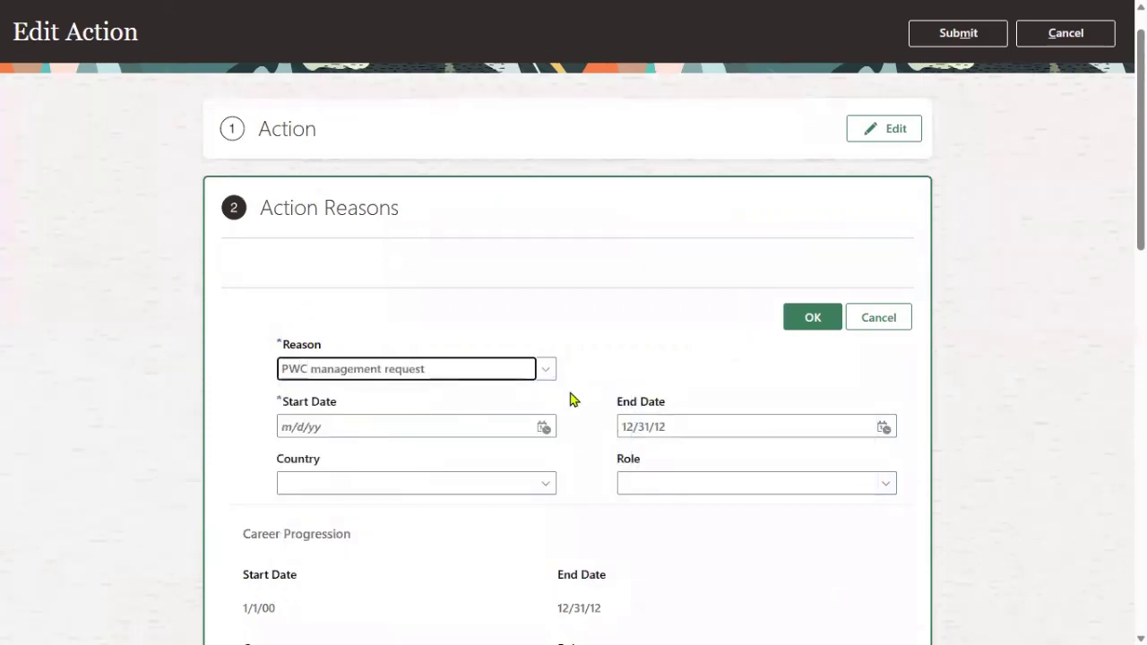
left_click(544, 428)
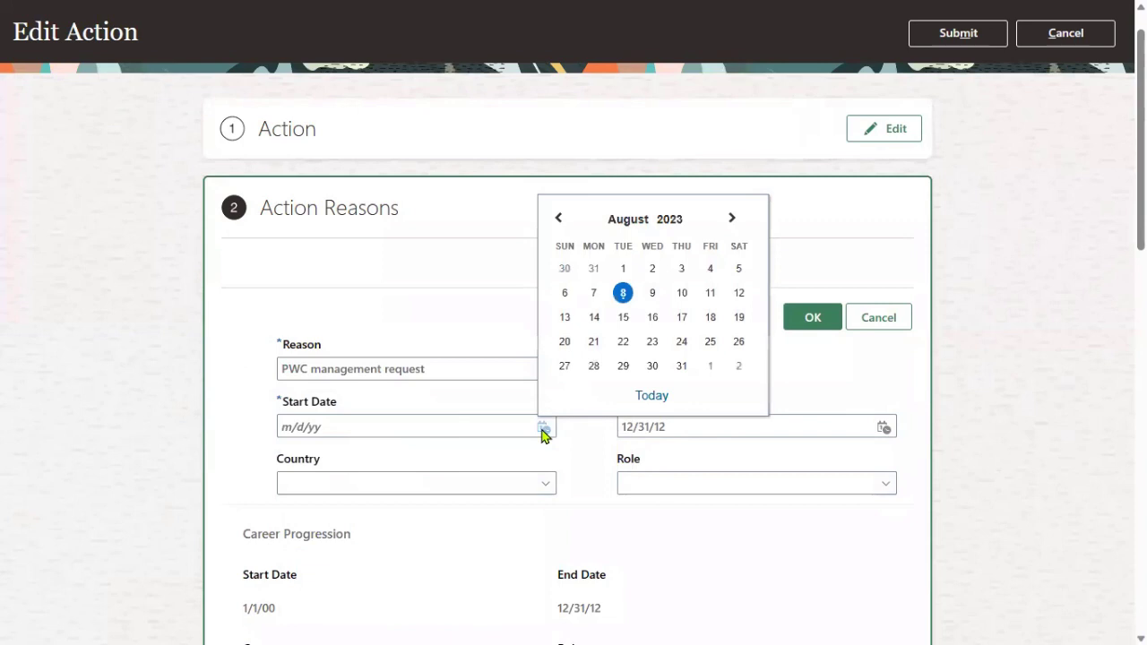
left_click(623, 294)
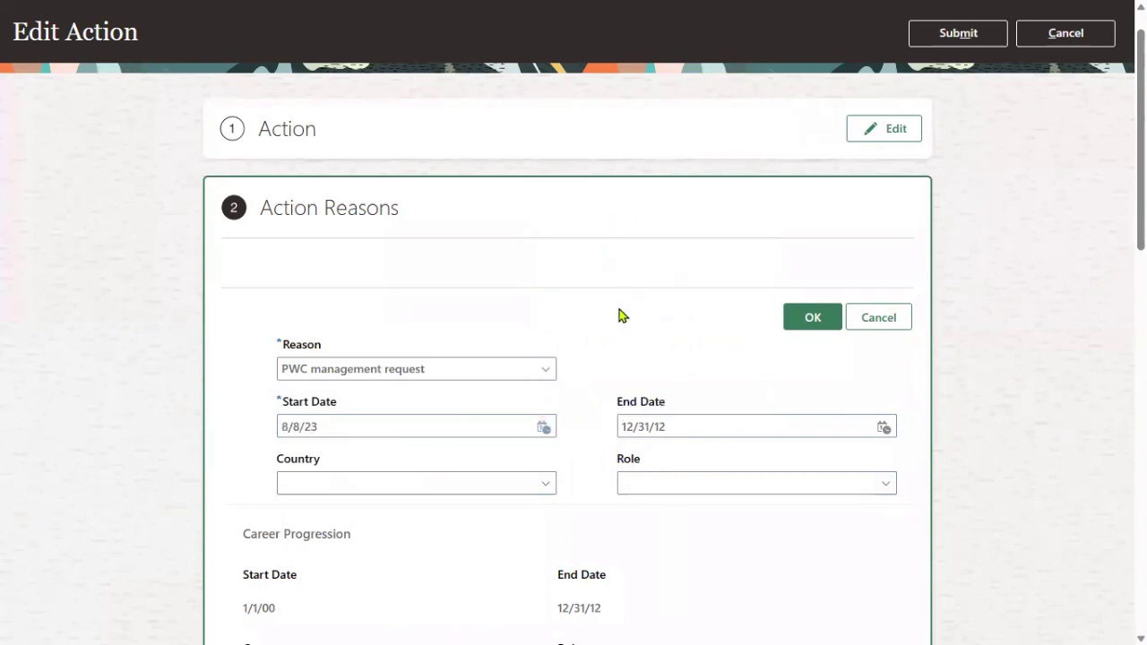
left_click(525, 482)
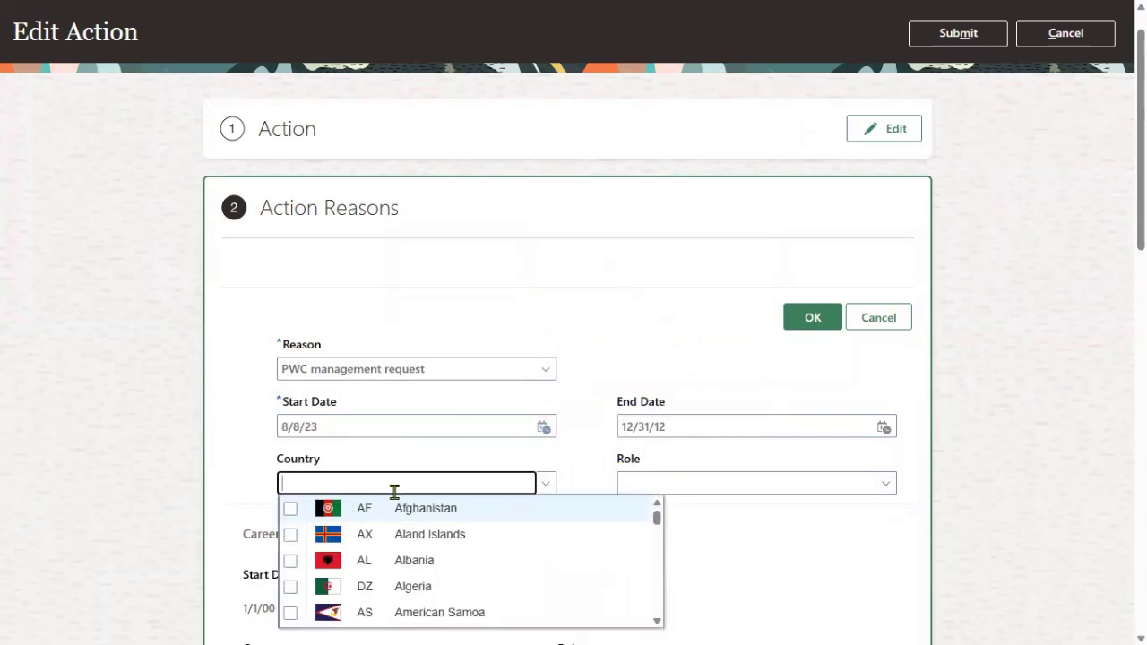
left_click(643, 481)
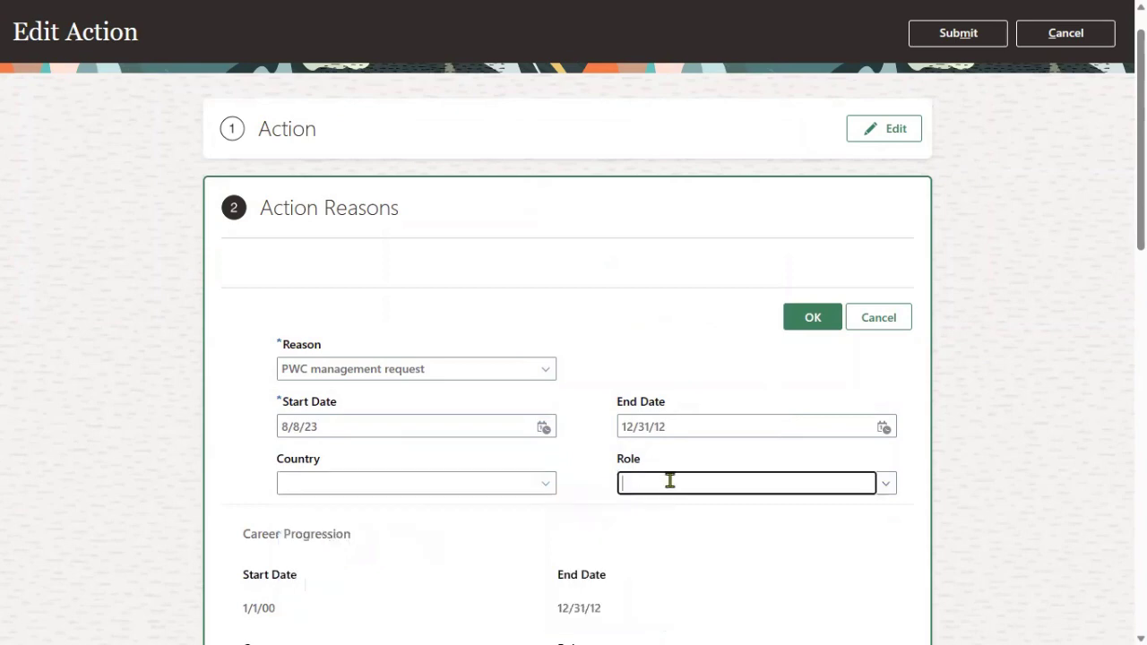
left_click(566, 328)
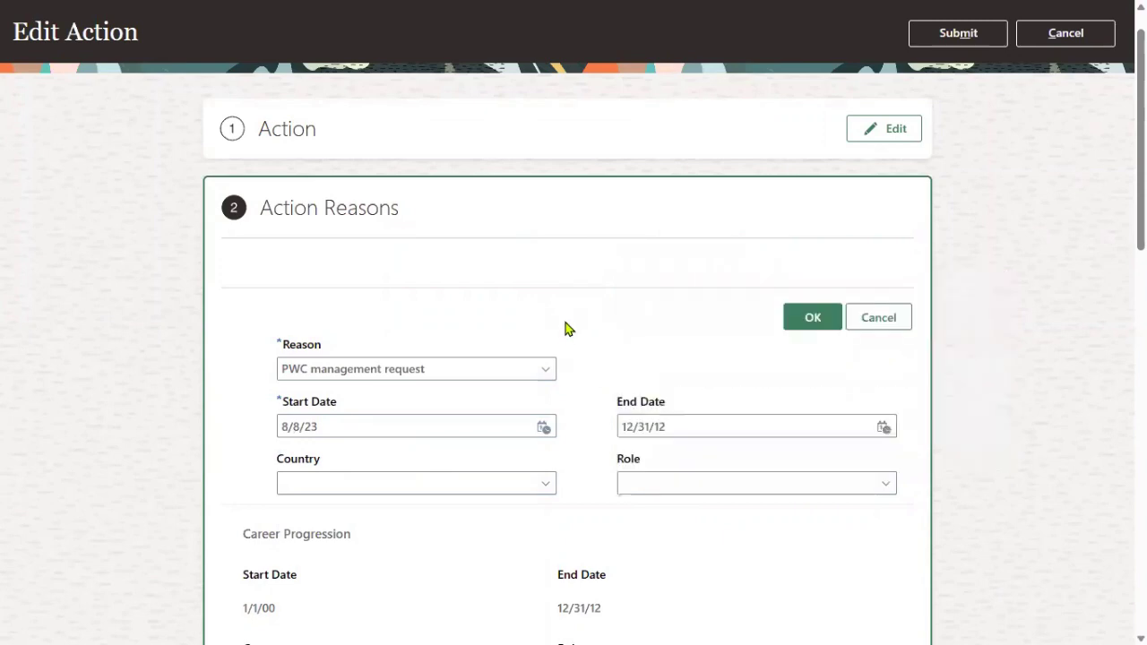
left_click(812, 318)
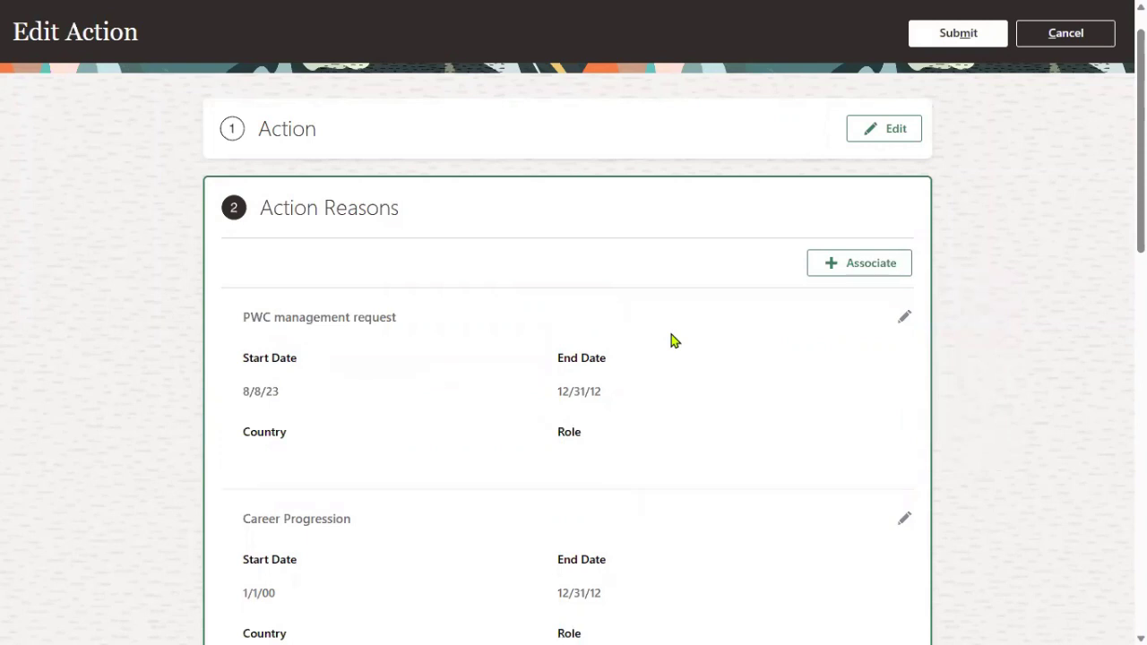
Associate the reason "PWC org reconstruction" with the Transfer action, starting 12/1/23
left_click(847, 263)
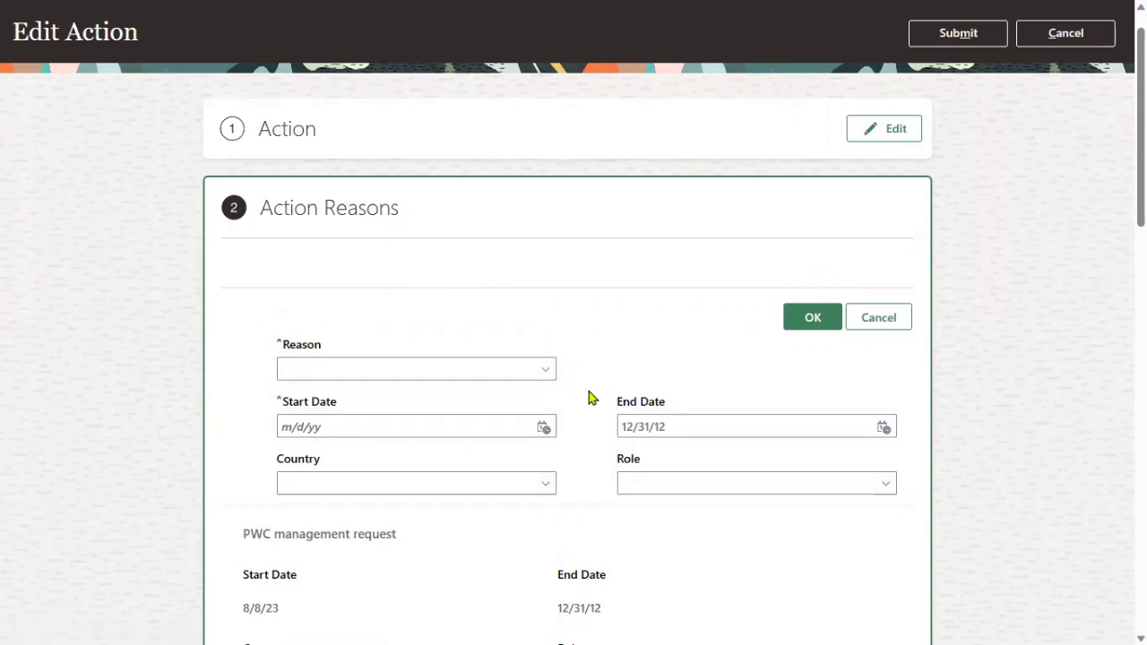
left_click(489, 369)
type("PWC")
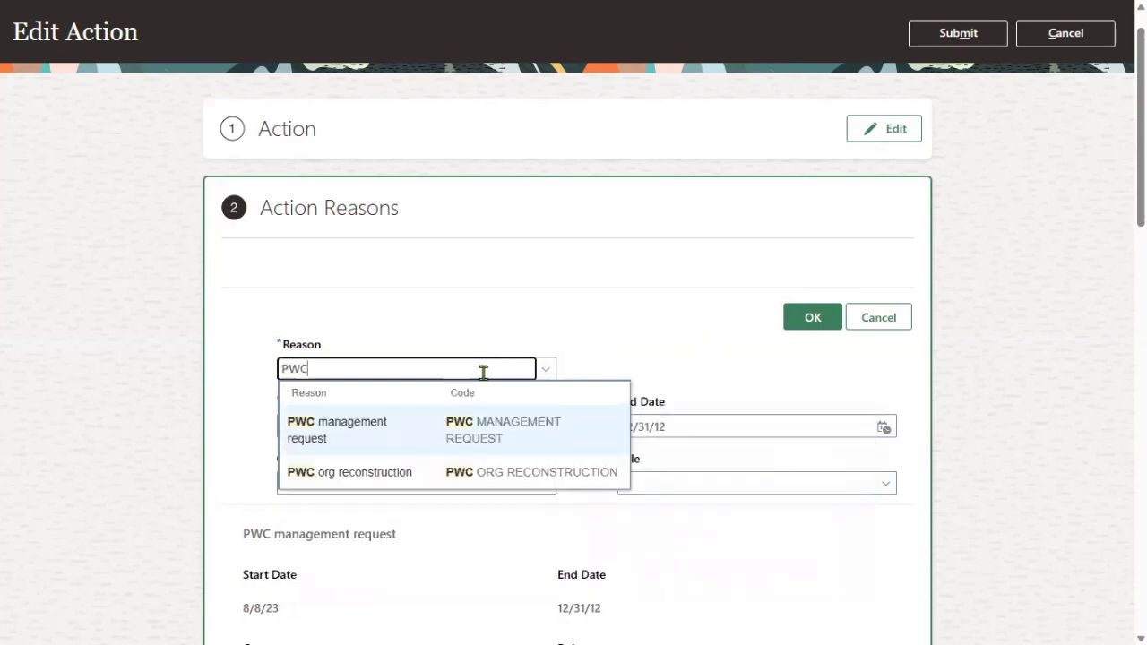
left_click(401, 472)
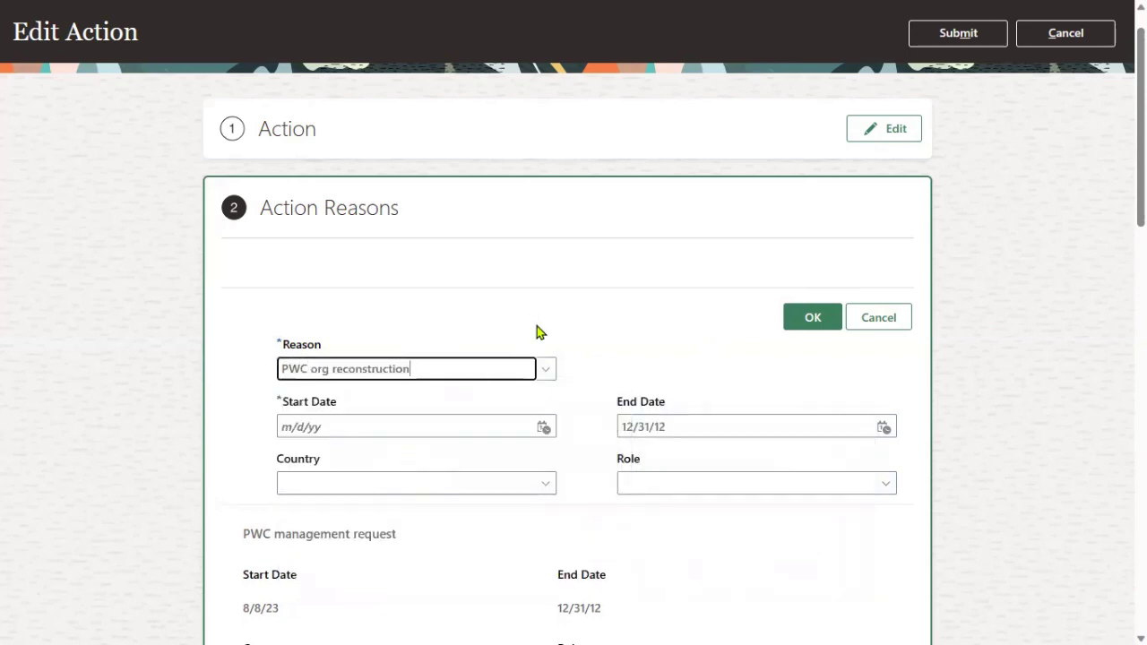
left_click(543, 428)
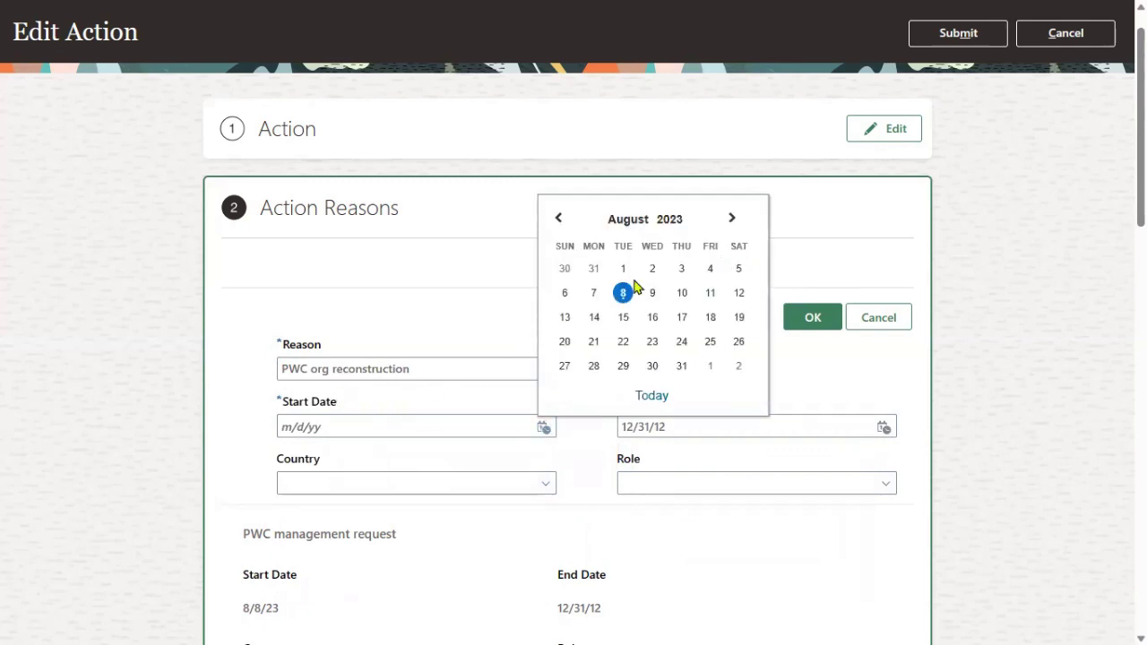
left_click(731, 218)
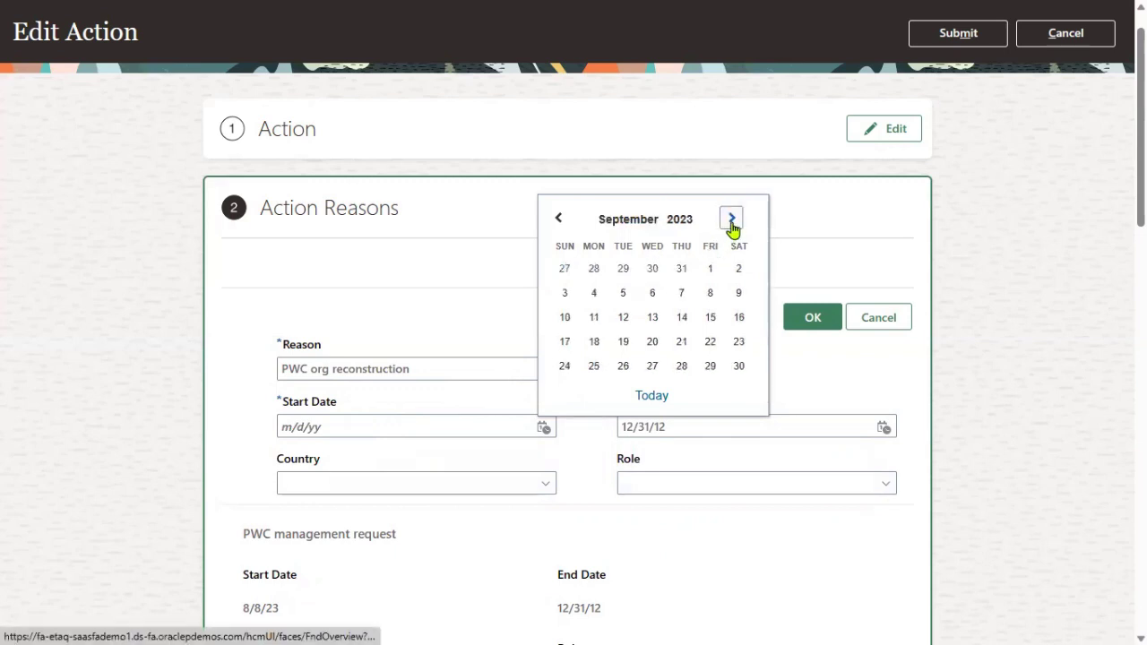
left_click(732, 219)
left_click(731, 219)
left_click(732, 219)
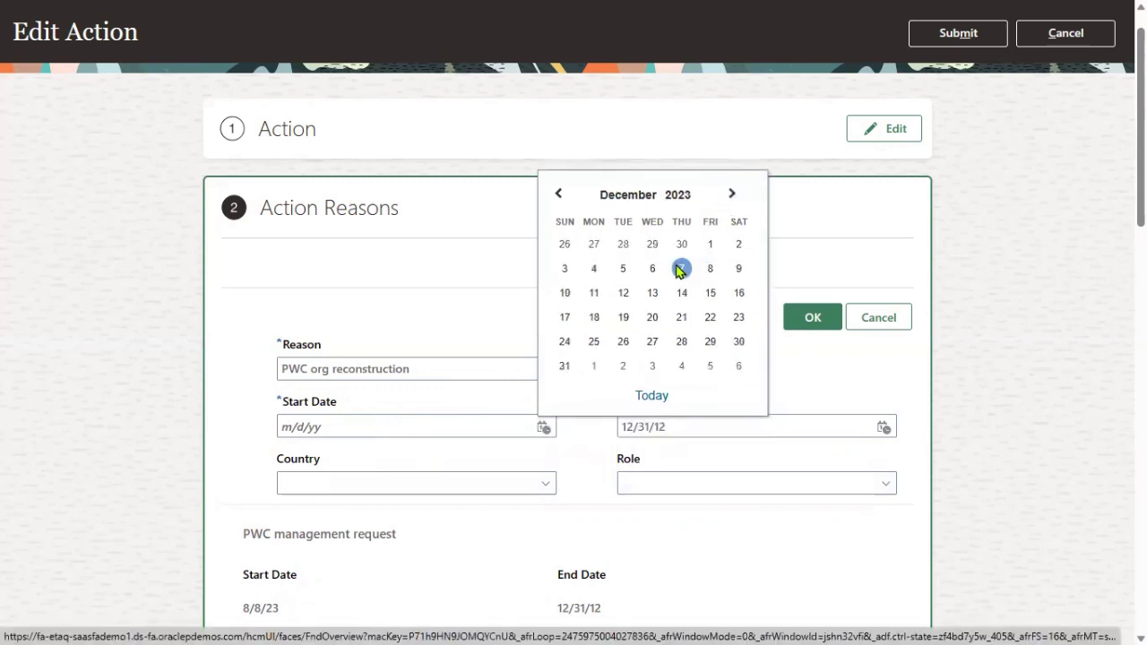
left_click(708, 245)
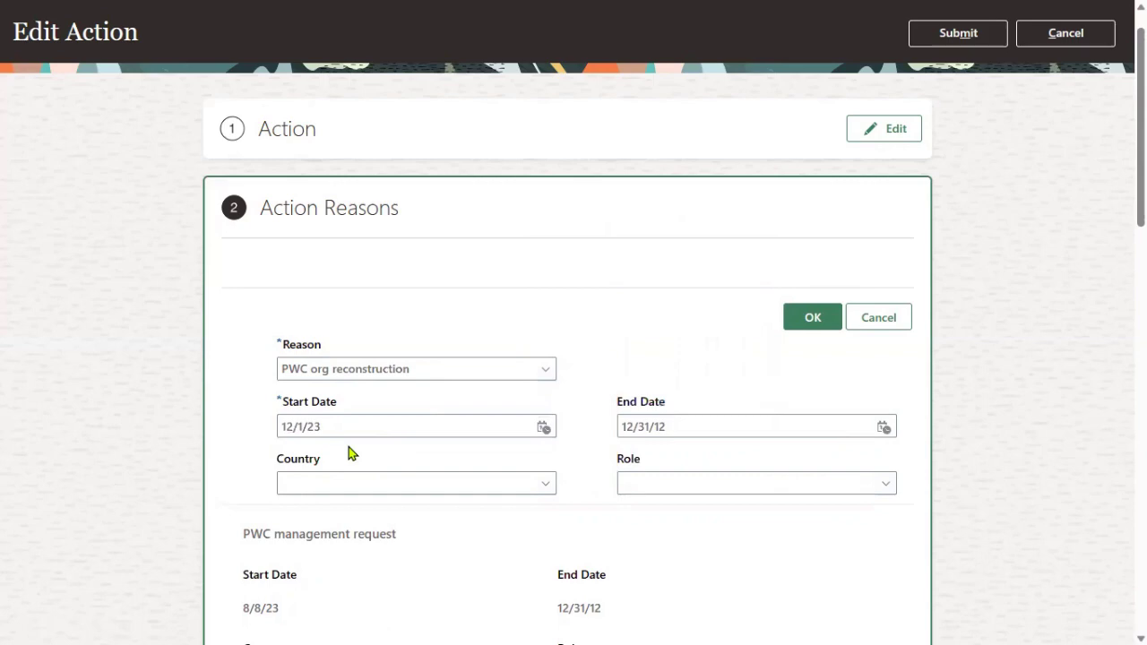
left_click(801, 318)
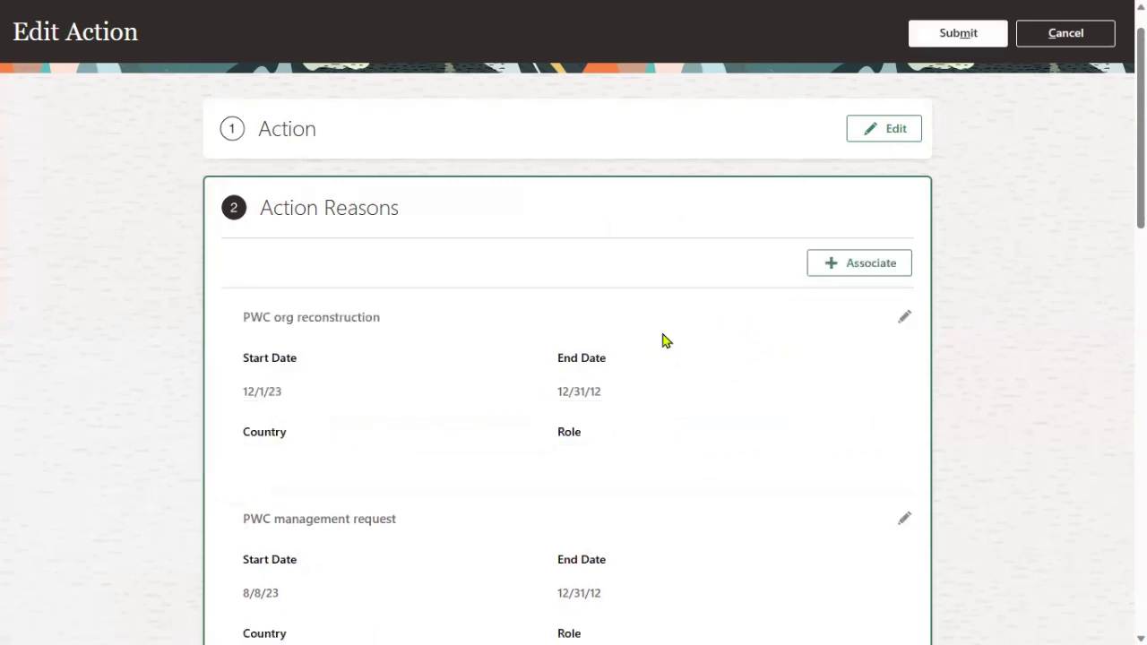
Review the Transfer action's full list of associated reasons and submit the action
scroll(573, 374, "down", 3)
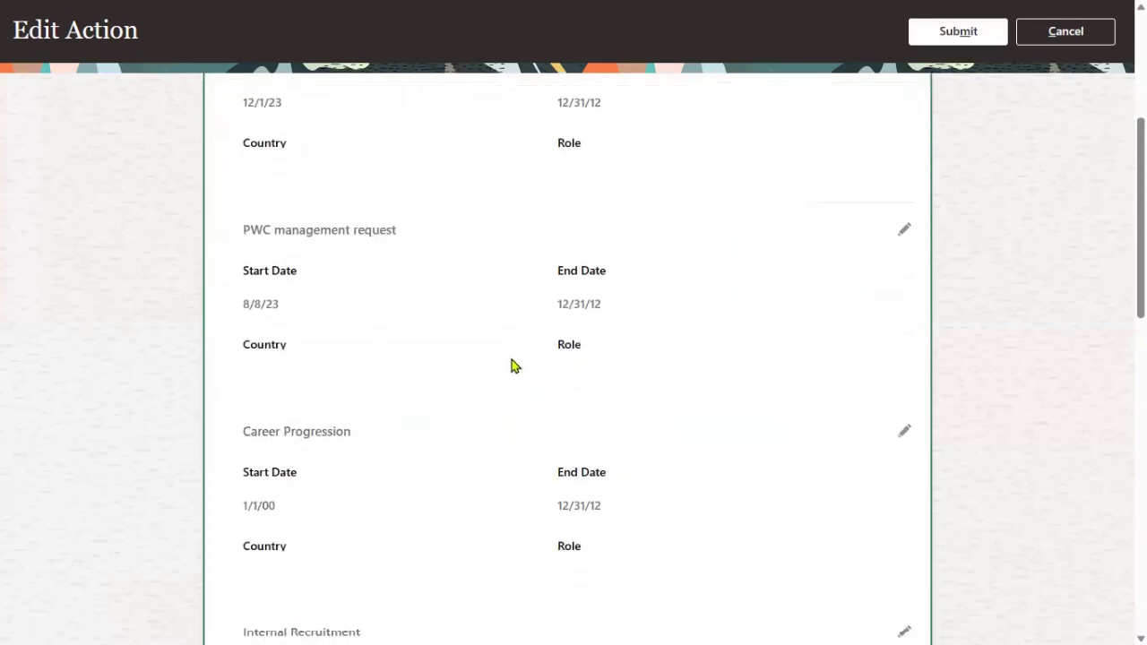
scroll(517, 385, "down", 10)
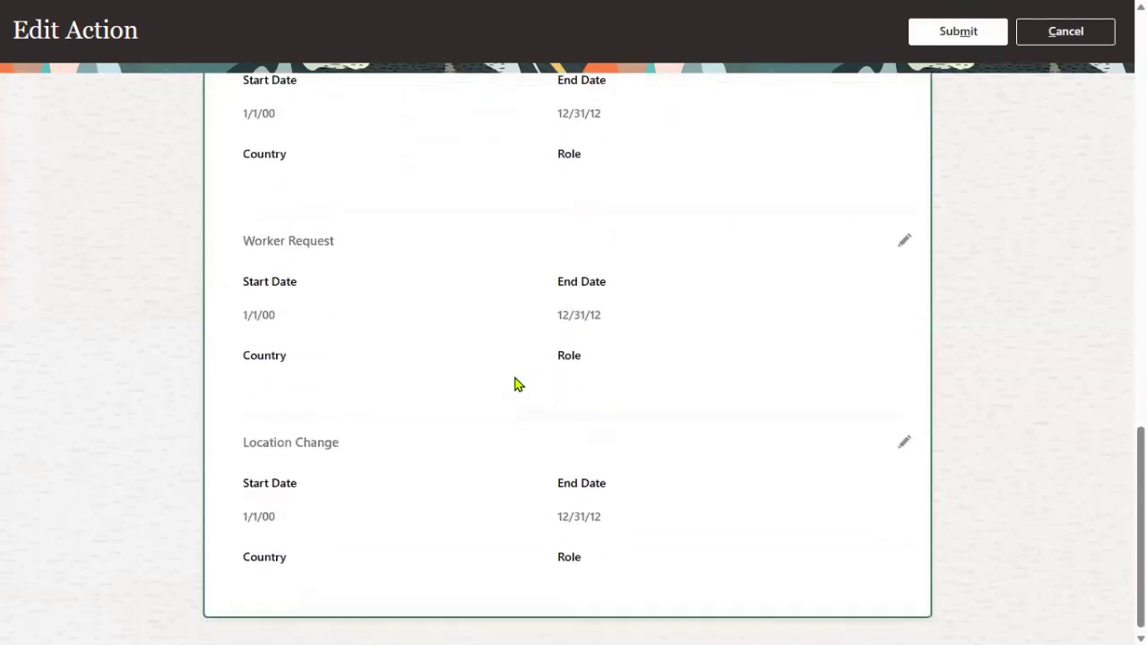
scroll(720, 409, "up", 15)
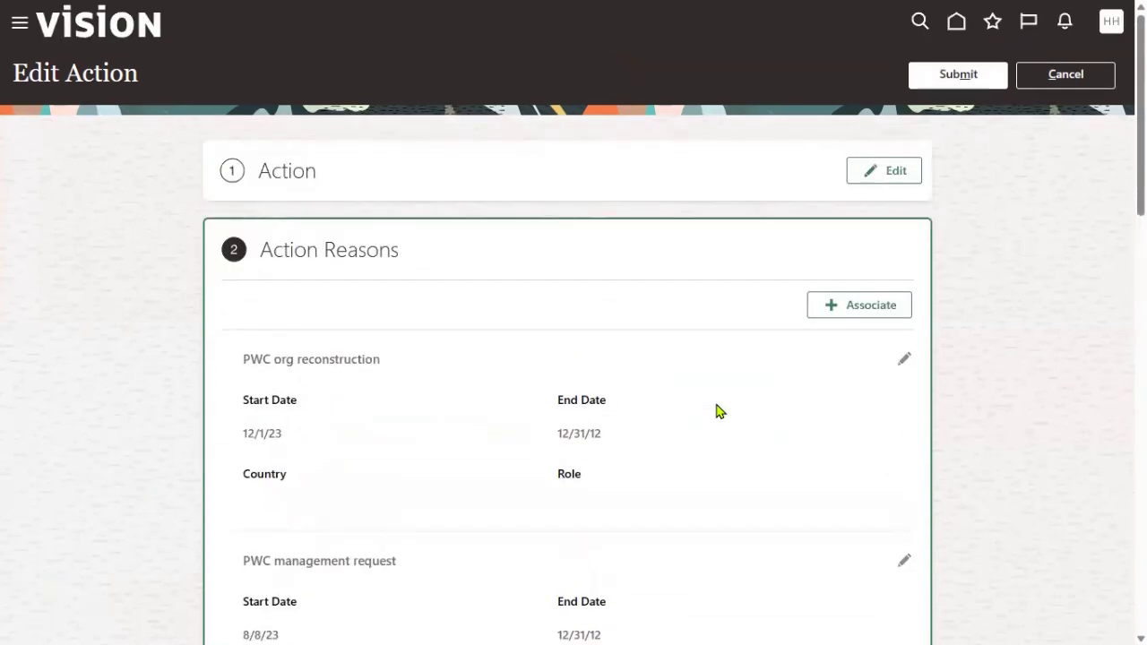
left_click(959, 83)
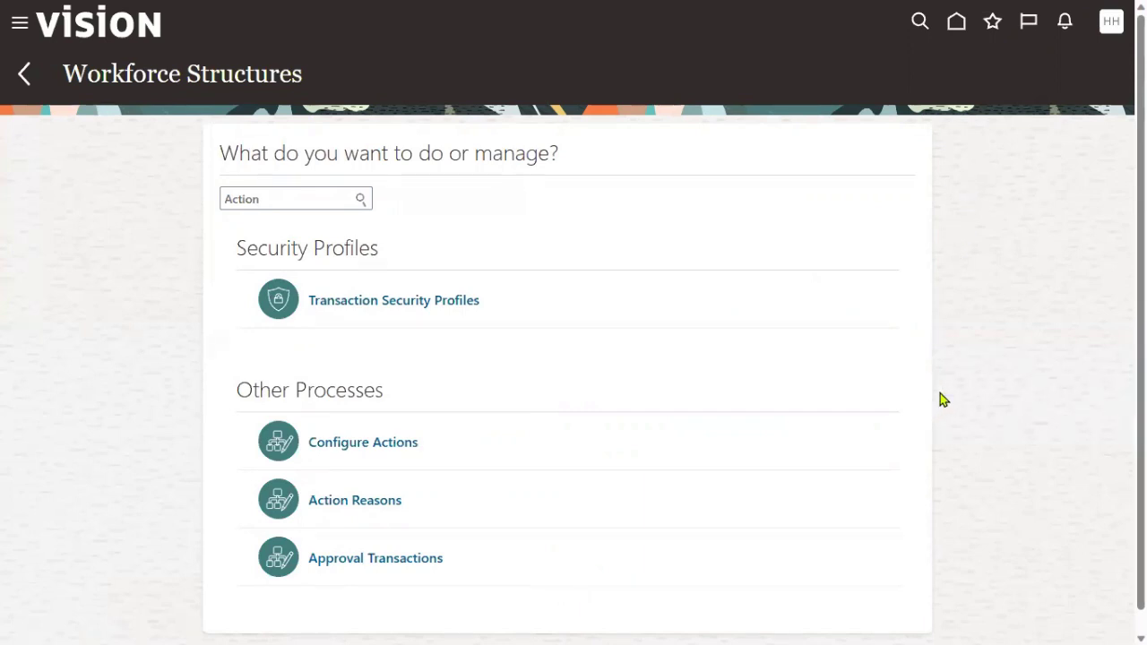
Search Person Management by the employee's name and open the matching person's employment record
left_click(19, 27)
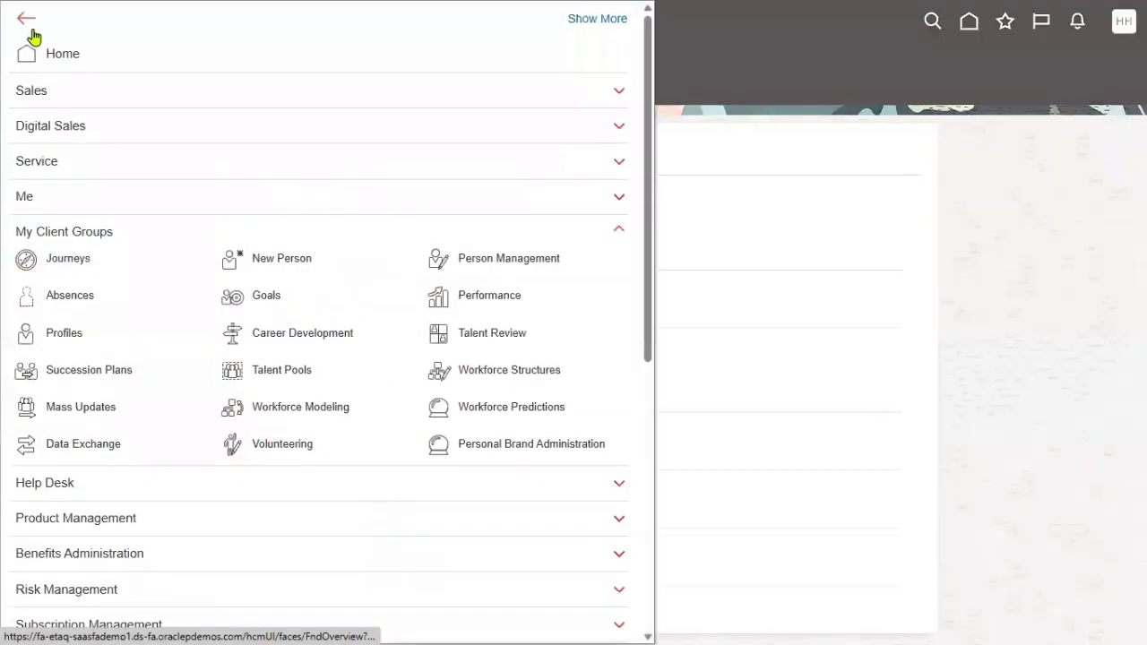
left_click(503, 266)
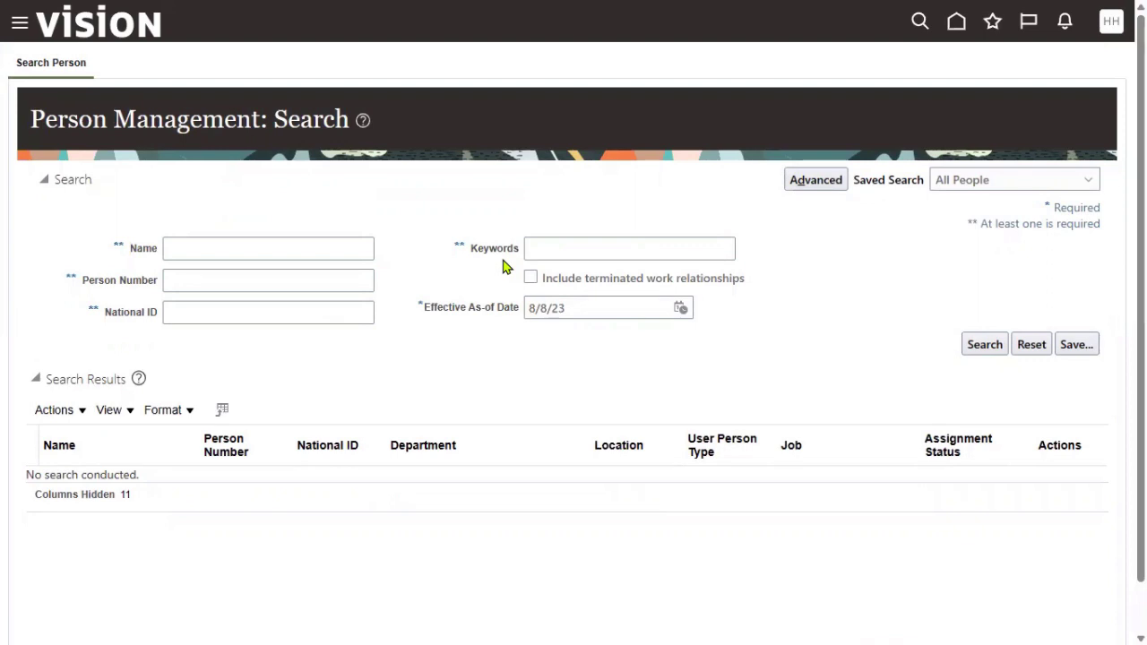
left_click(269, 257)
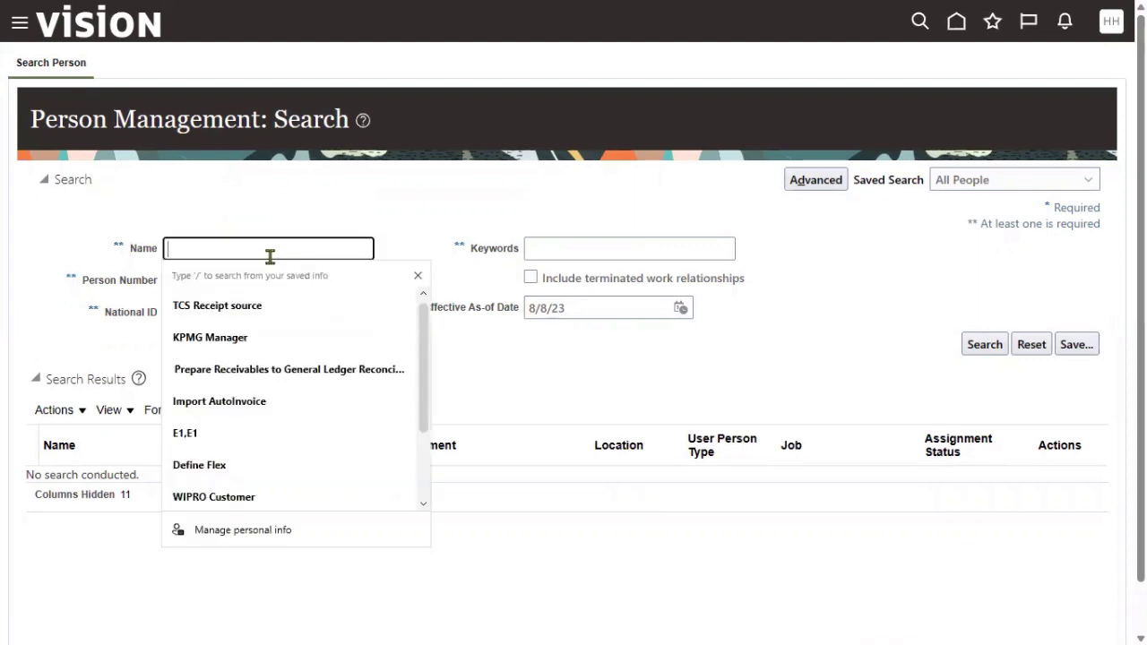
type("PWC1")
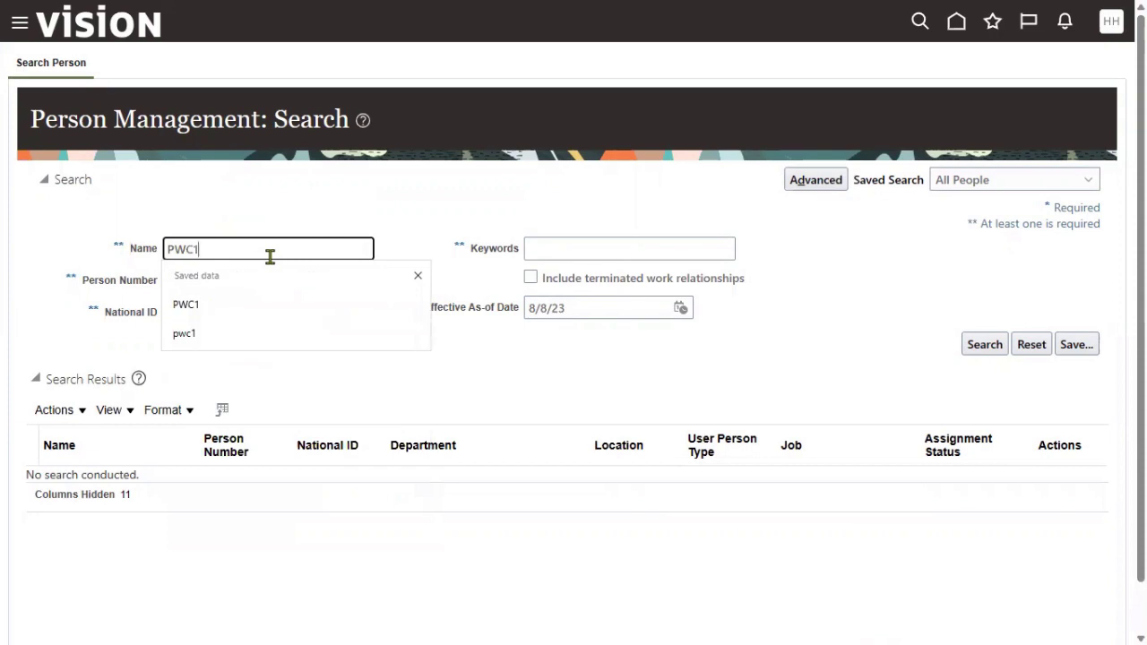
key("Return")
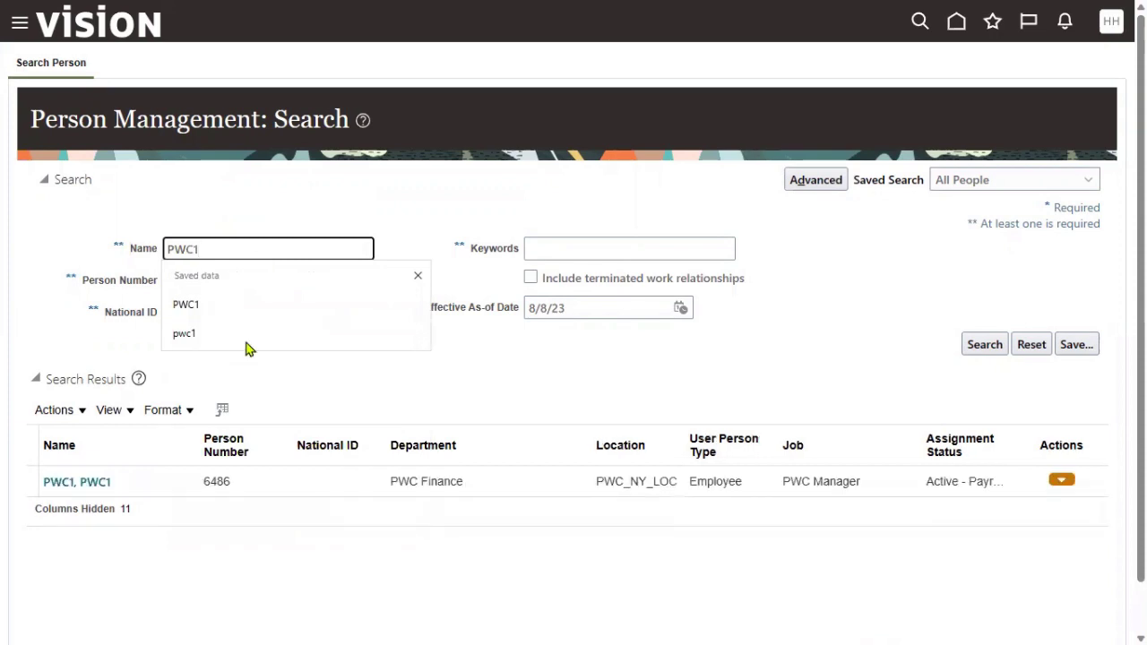
left_click(64, 490)
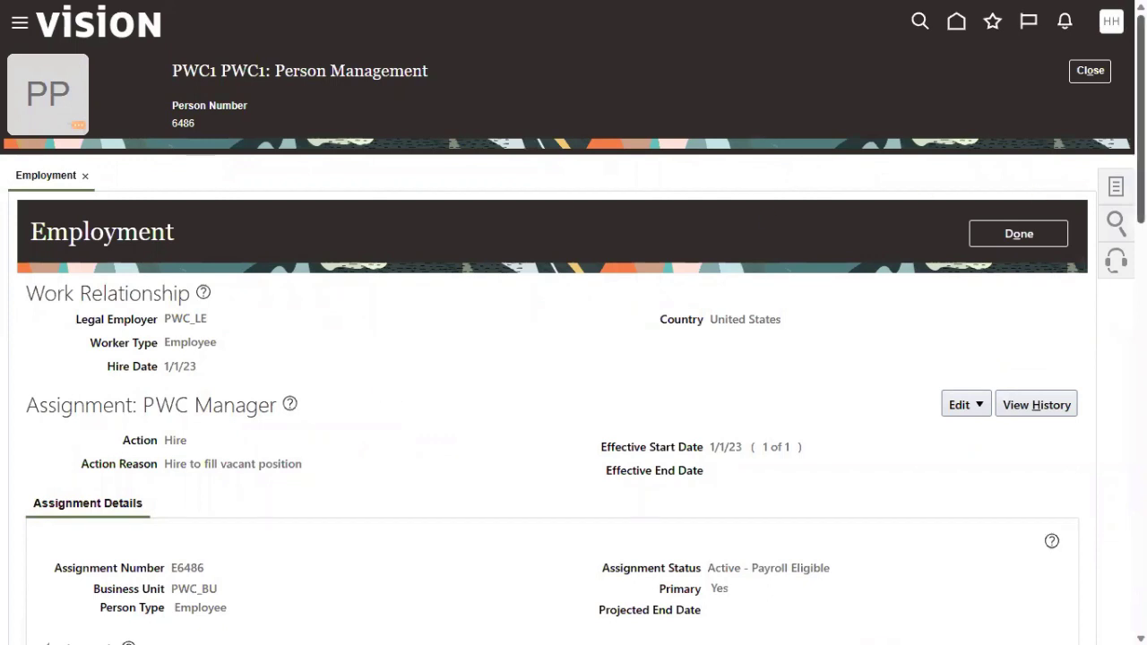
Start an update of the PWC Manager assignment with the effective start date 10/1/23
left_click(966, 404)
left_click(974, 429)
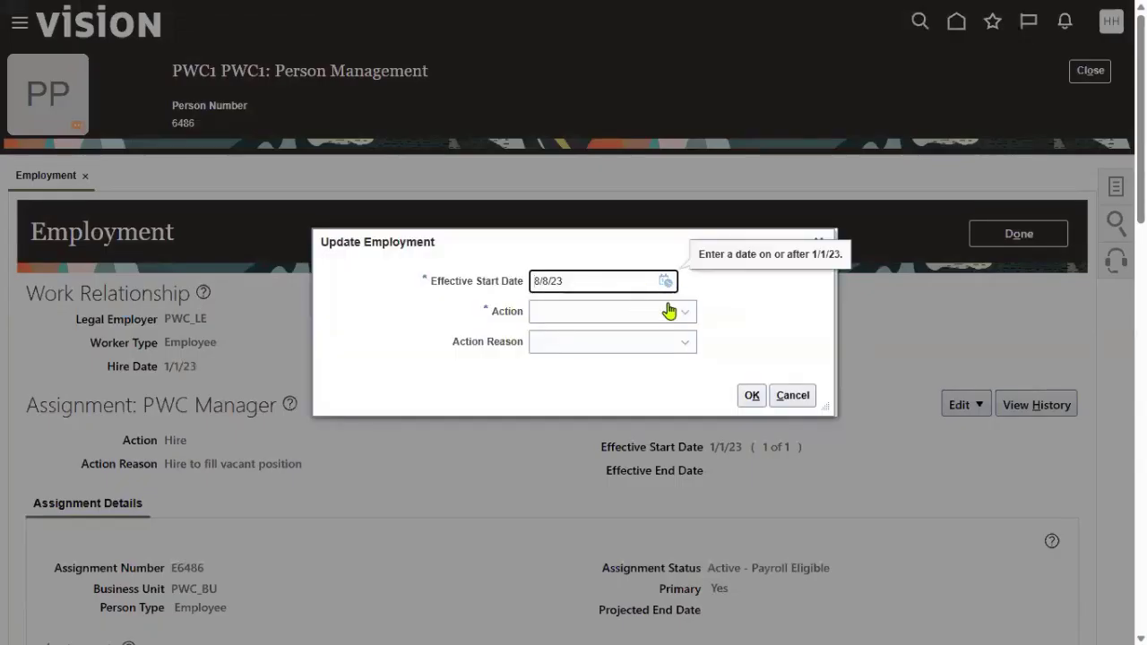
left_click(668, 283)
left_click(724, 310)
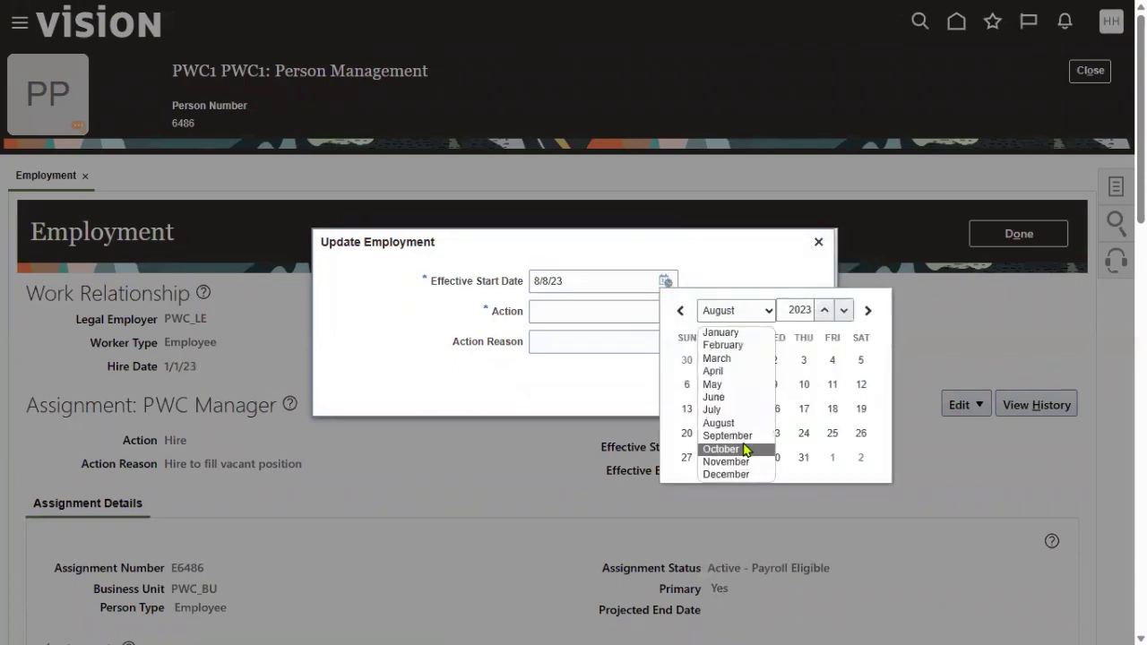
left_click(736, 451)
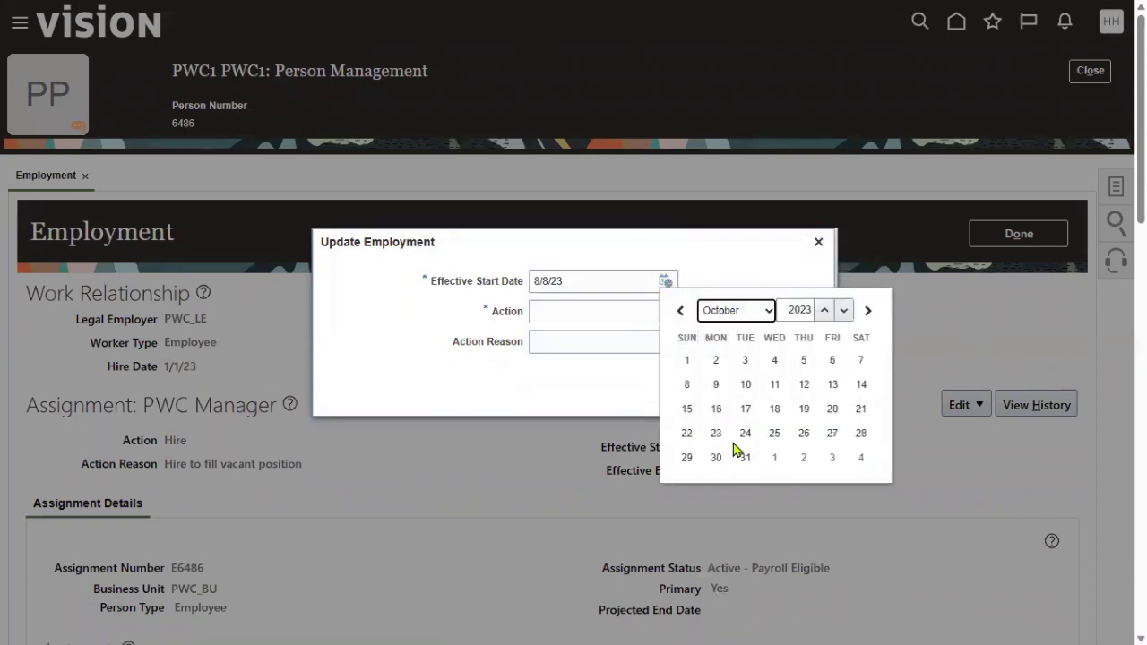
left_click(685, 360)
Set the update's action to Transfer and check which action reasons are offered for that date
left_click(667, 315)
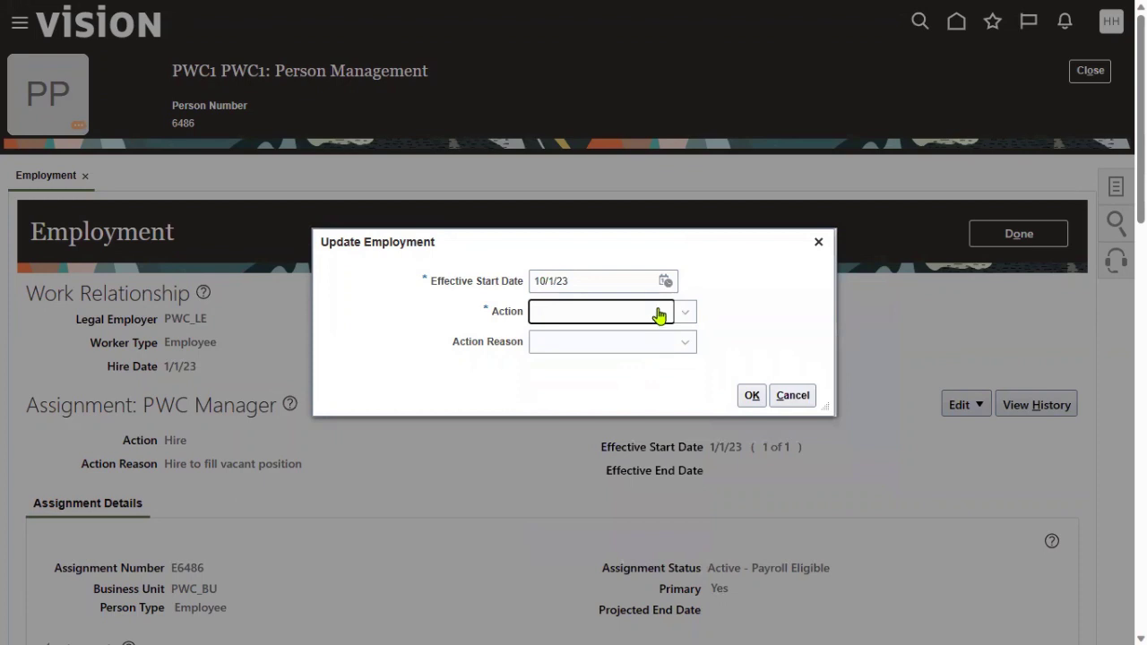
left_click(658, 315)
scroll(664, 444, "down", 5)
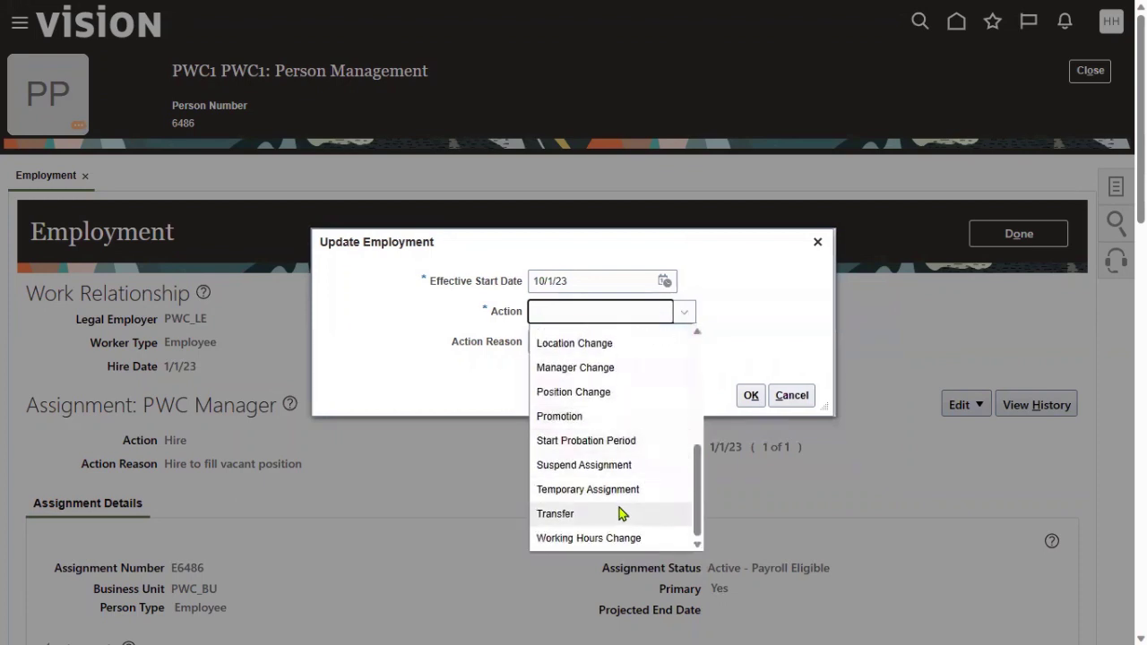
left_click(622, 512)
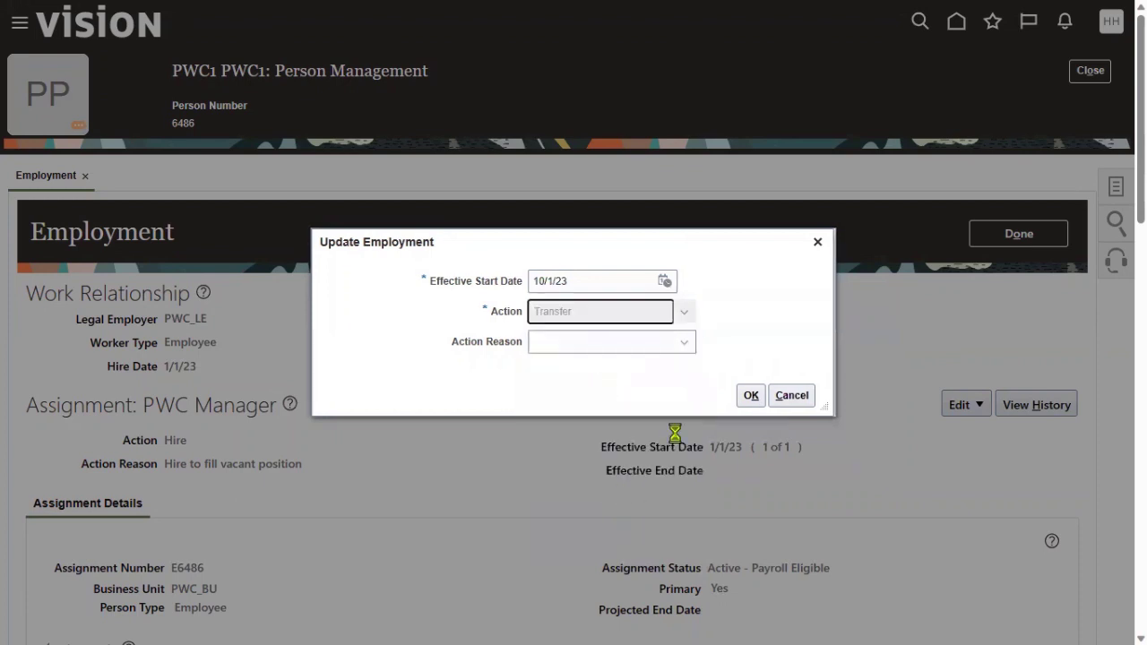
left_click(677, 354)
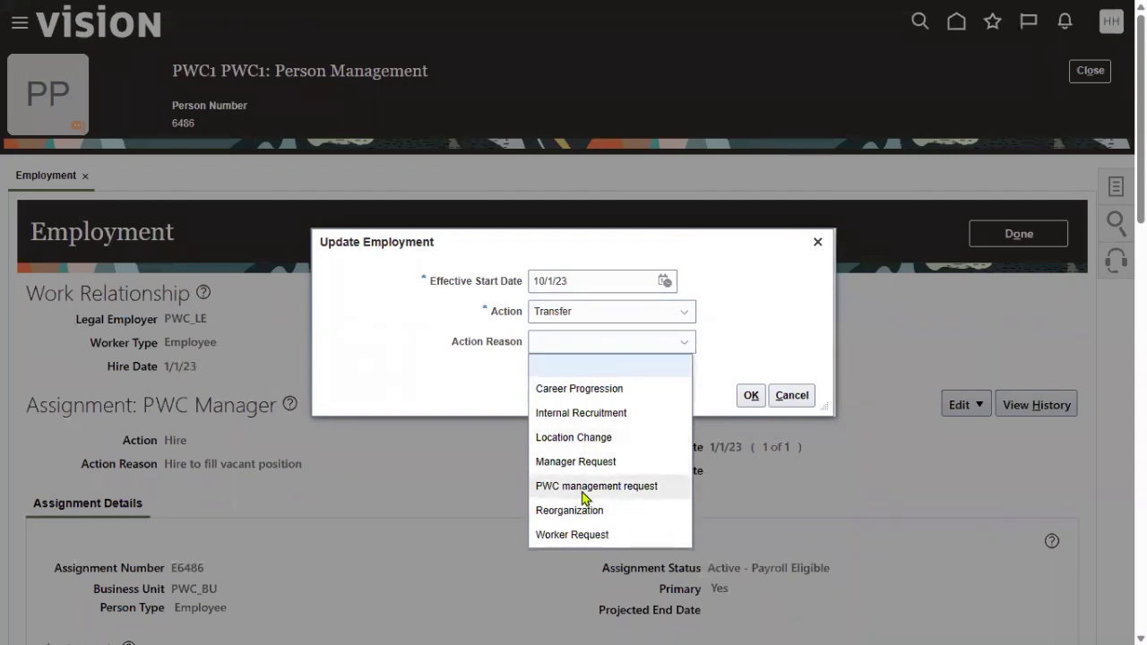
Set the effective start date to 12/14/23 and check the action reasons offered for Transfer
left_click(667, 283)
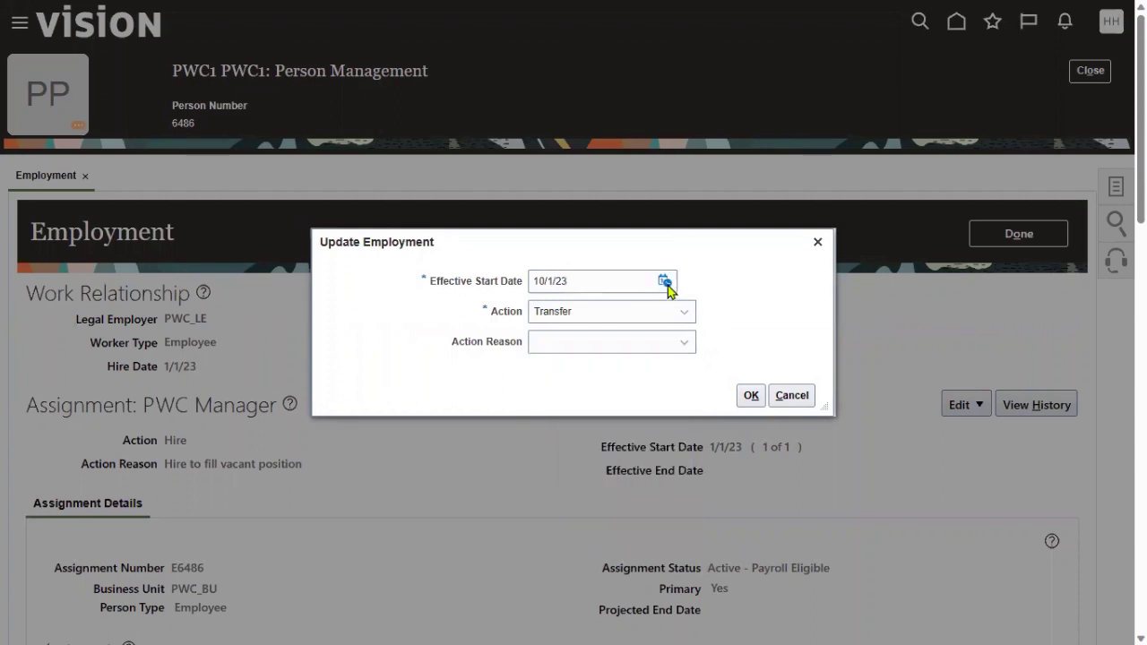
left_click(667, 284)
left_click(717, 314)
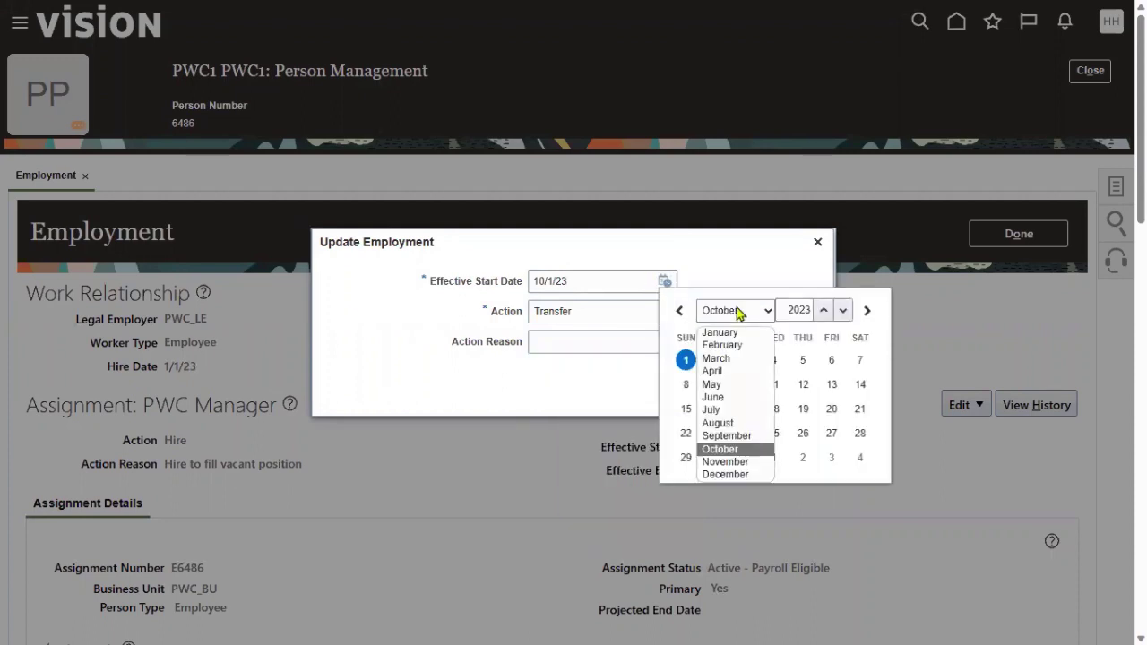
left_click(726, 475)
left_click(803, 409)
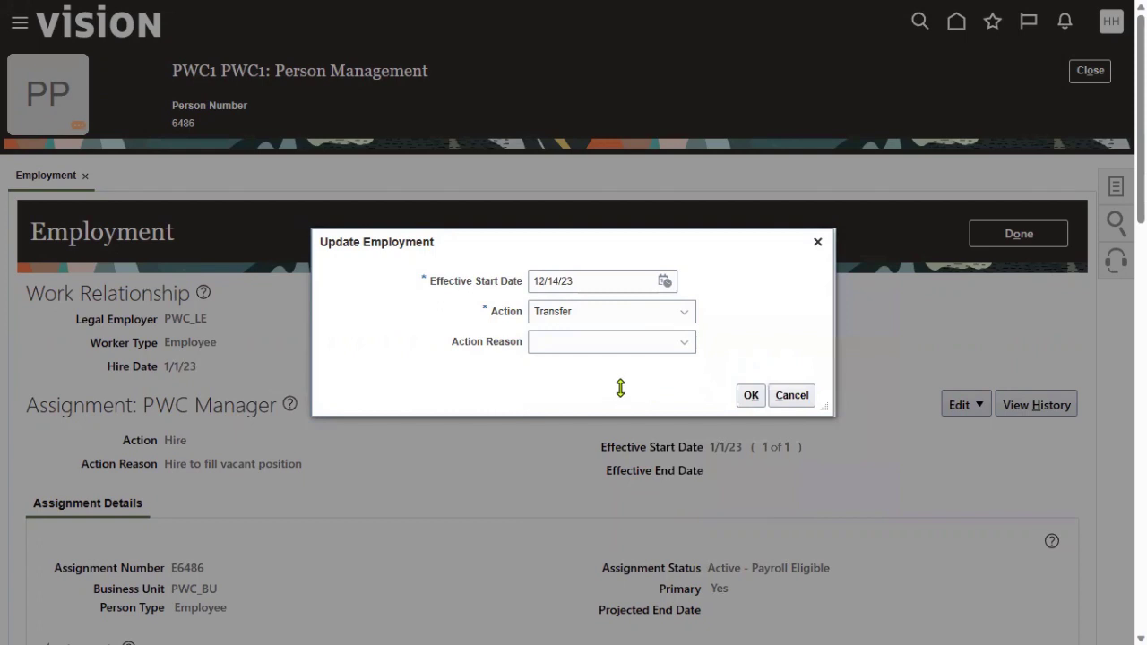
left_click(669, 347)
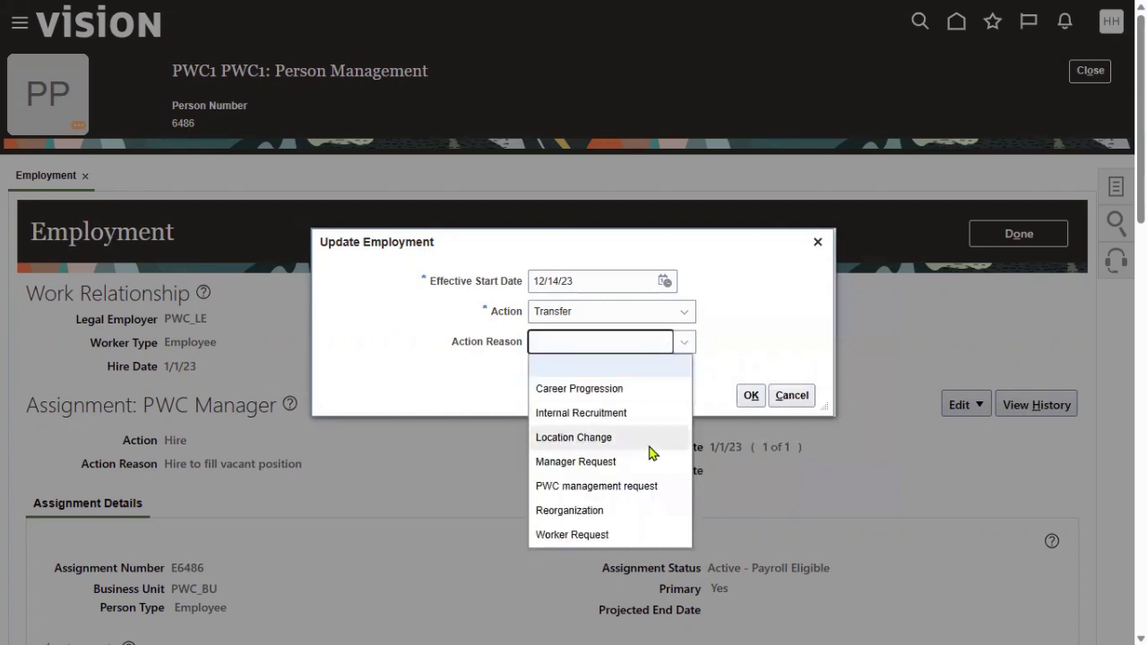
Switch the action to Temporary Assignment and back to Transfer to refresh the list of reasons
left_click(651, 321)
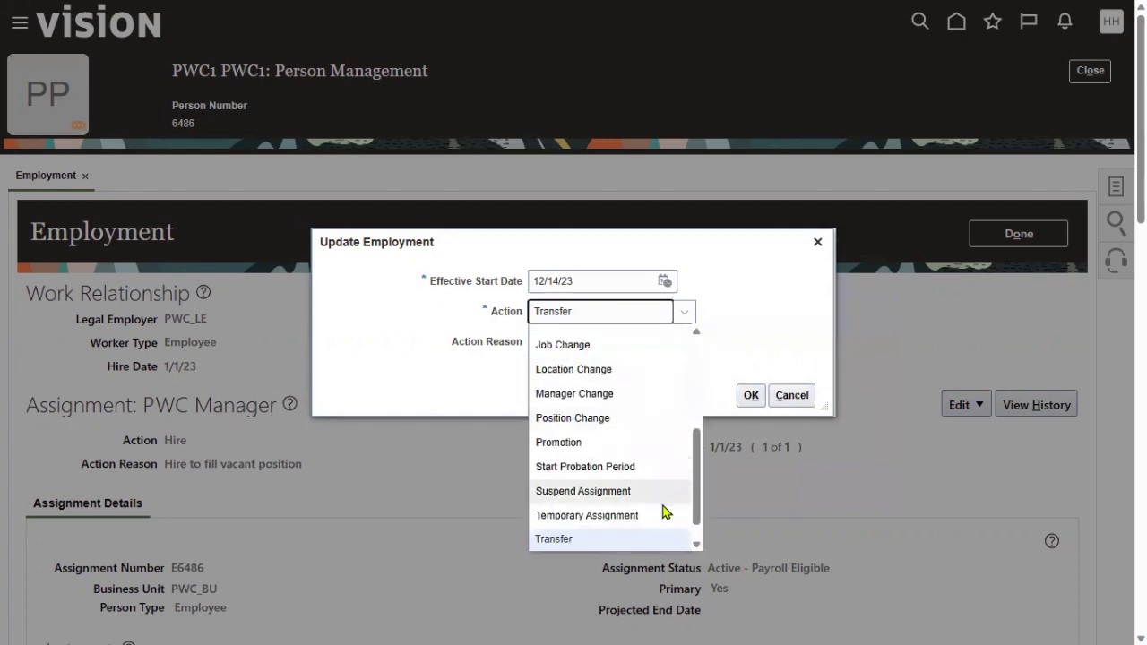
left_click(594, 518)
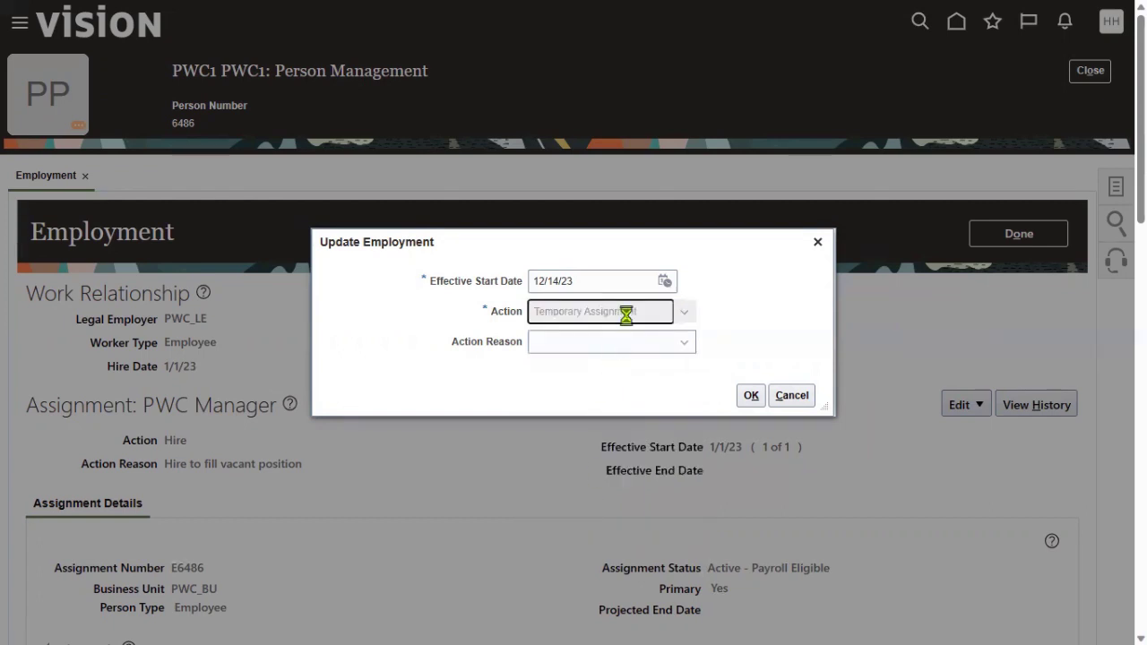
left_click(632, 313)
scroll(604, 524, "down", 1)
left_click(602, 521)
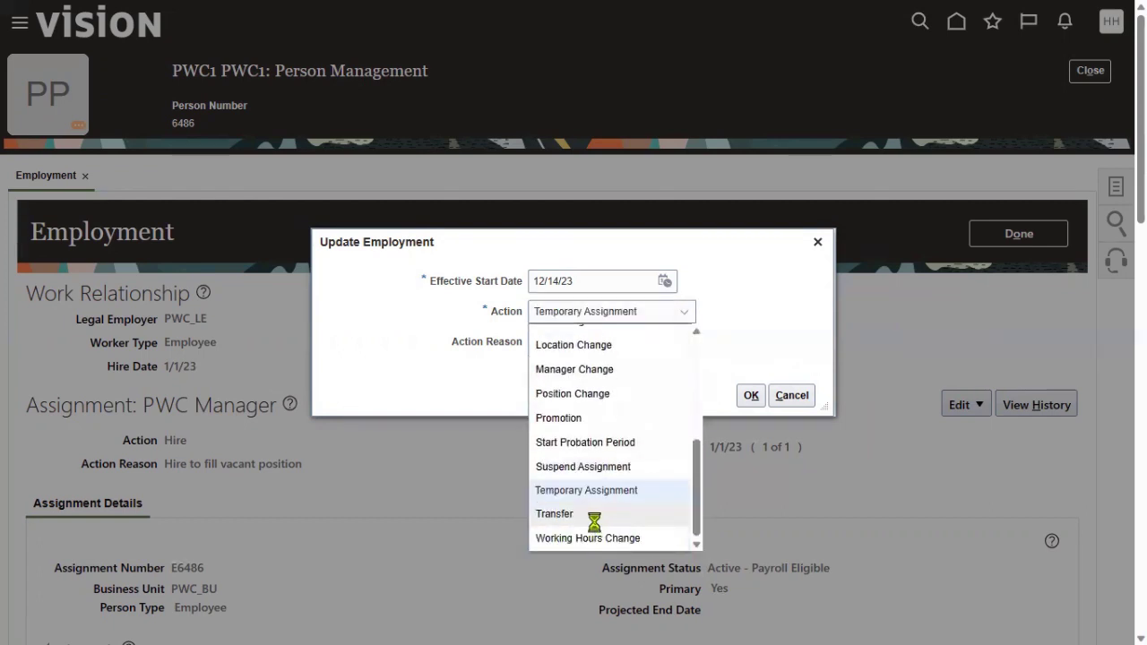
Choose the action reason "PWC management request", set the effective start date to 10/1/23 and confirm the update
left_click(625, 346)
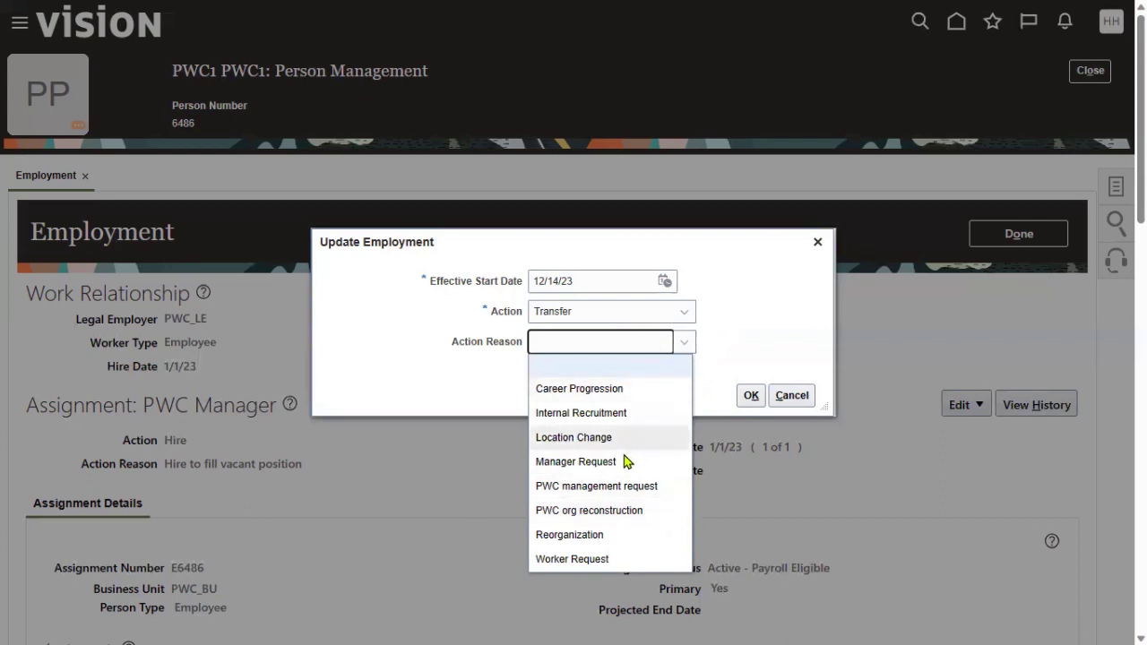
left_click(596, 486)
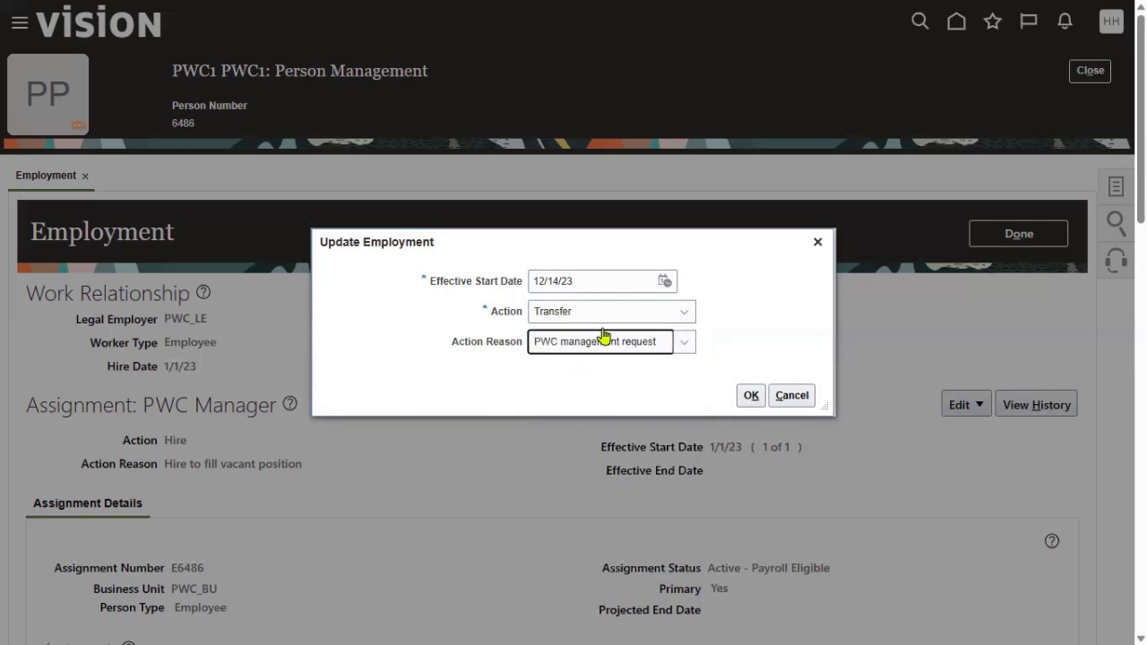
left_click(664, 280)
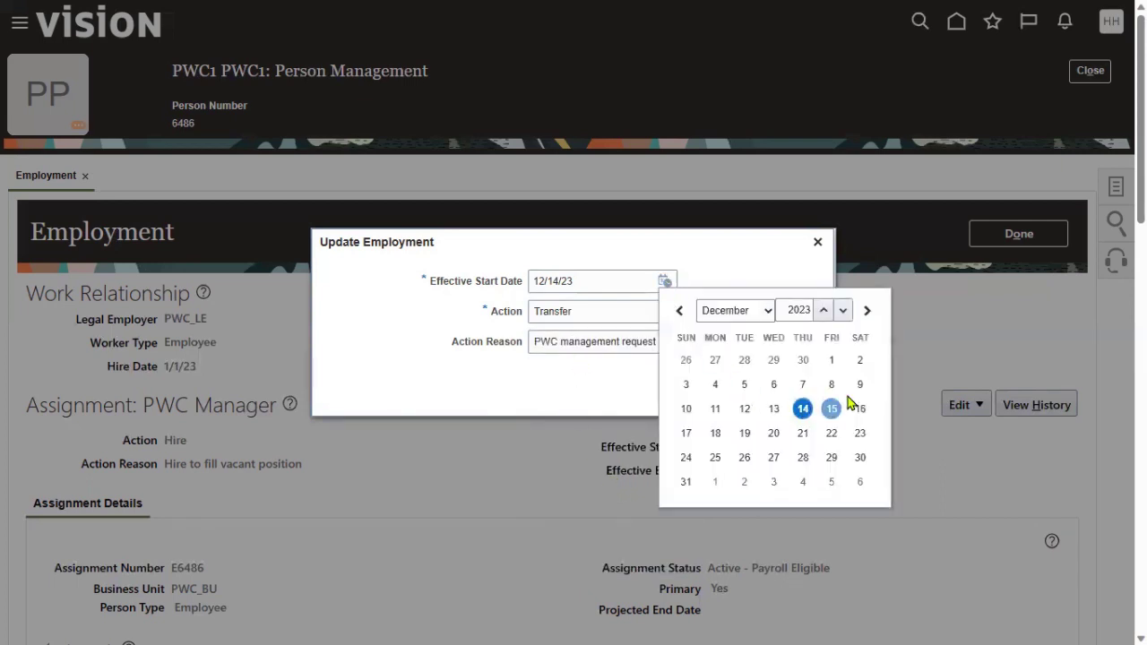
left_click(762, 315)
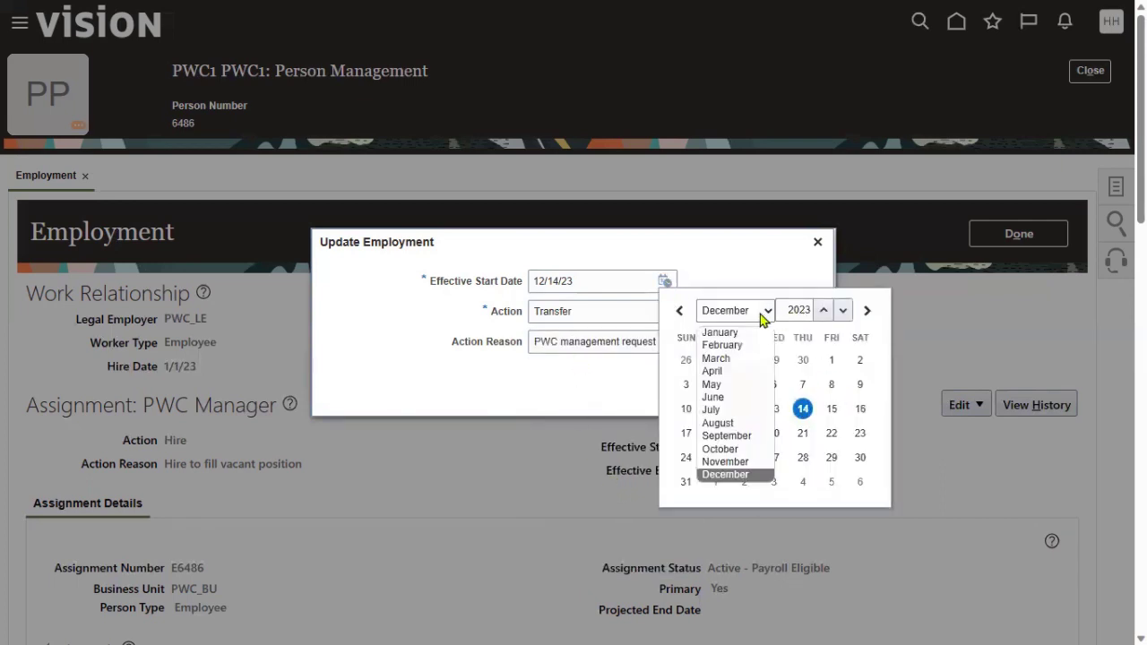
left_click(735, 449)
left_click(686, 359)
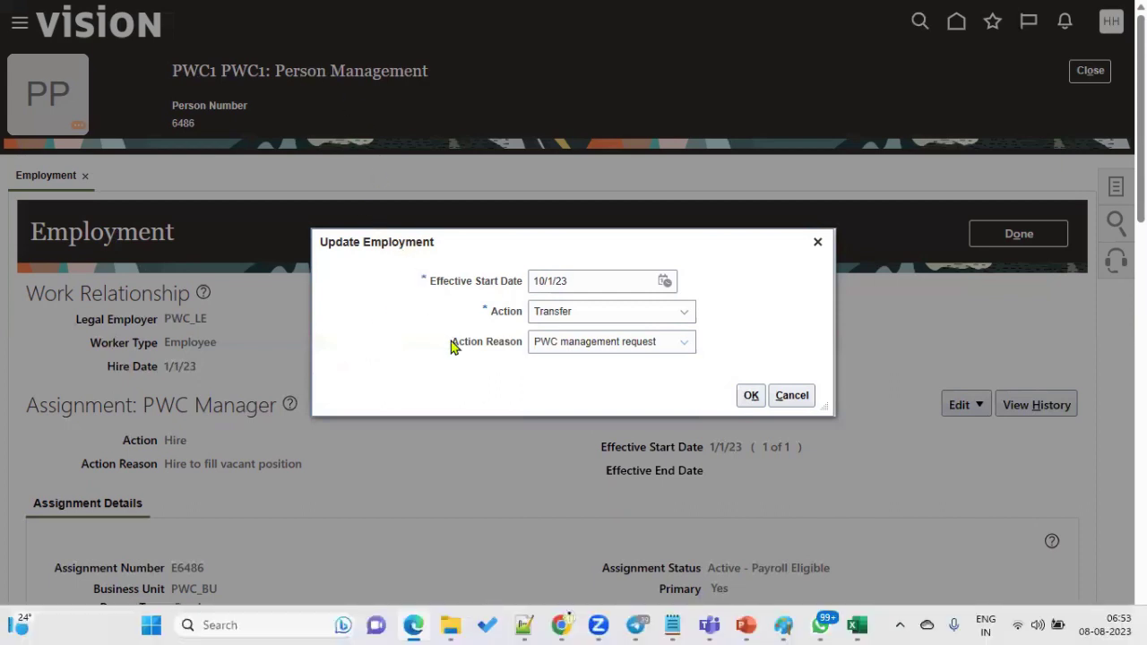
left_click_drag(452, 344, 520, 354)
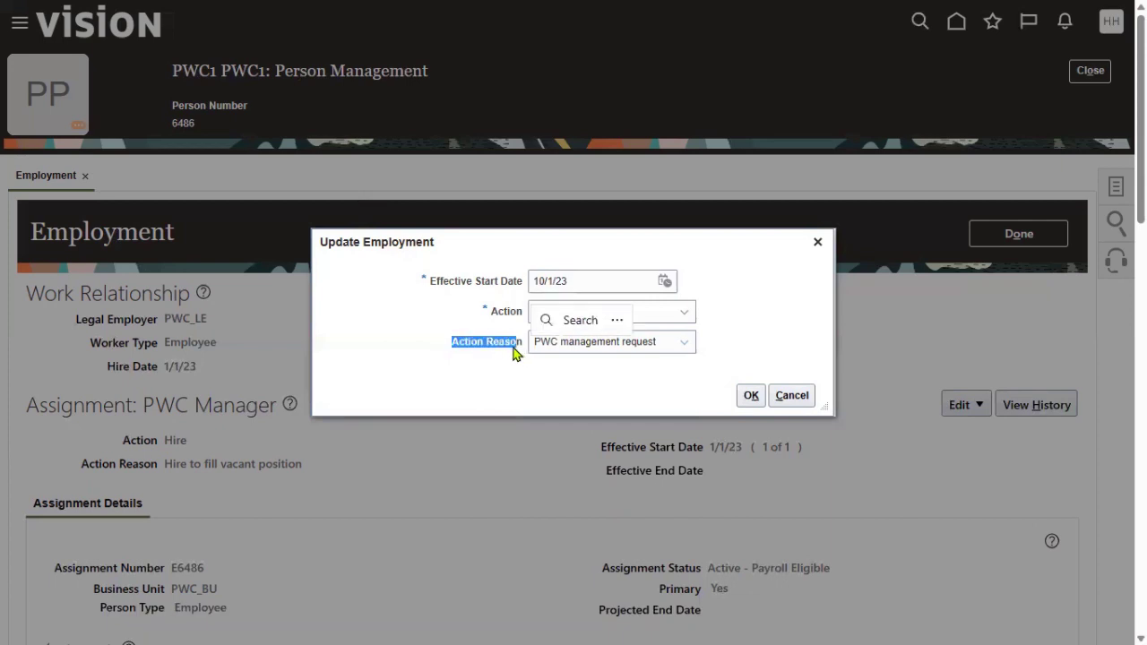
left_click(470, 359)
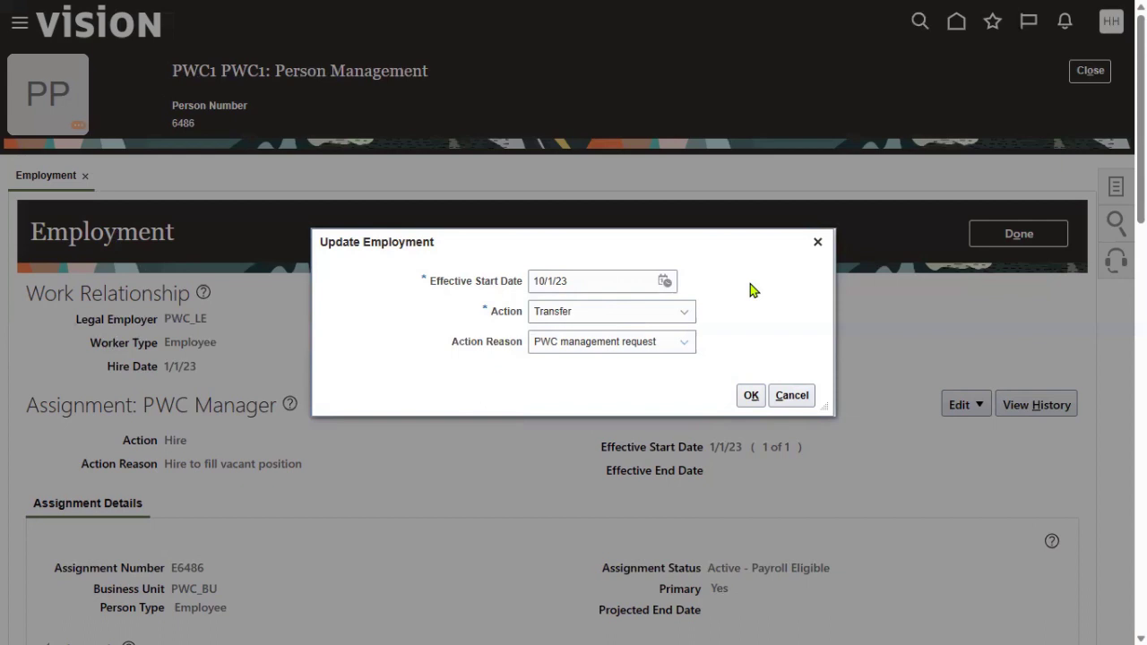
left_click(751, 396)
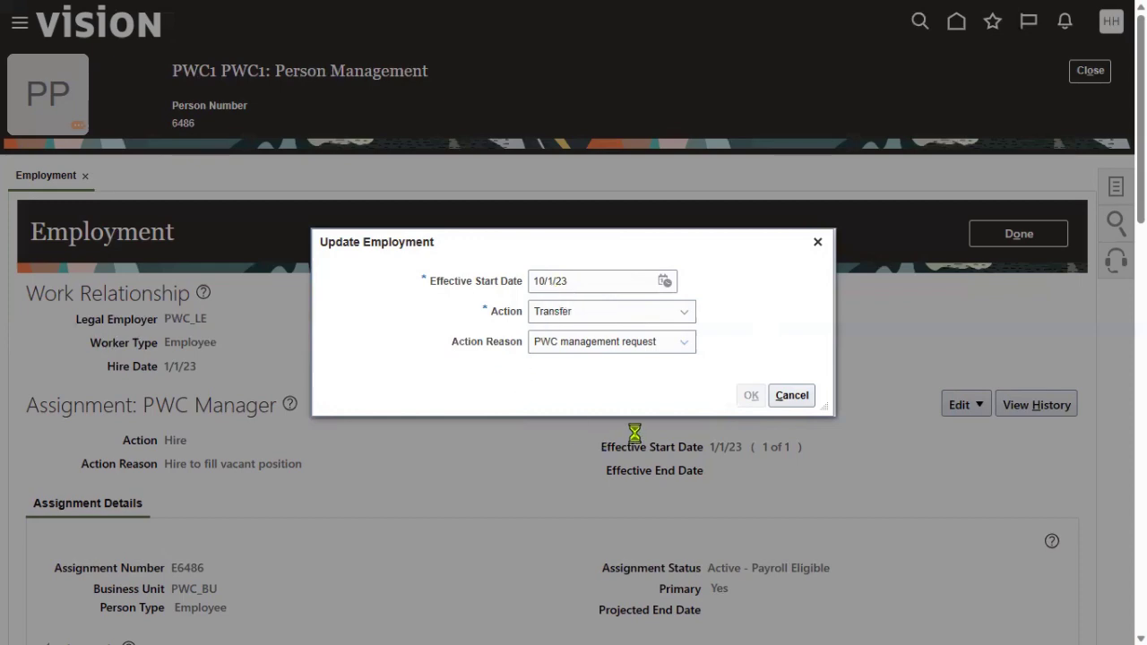
Try to find a location starting with "RED" for the Location field in the assignment's job details
scroll(475, 462, "down", 4)
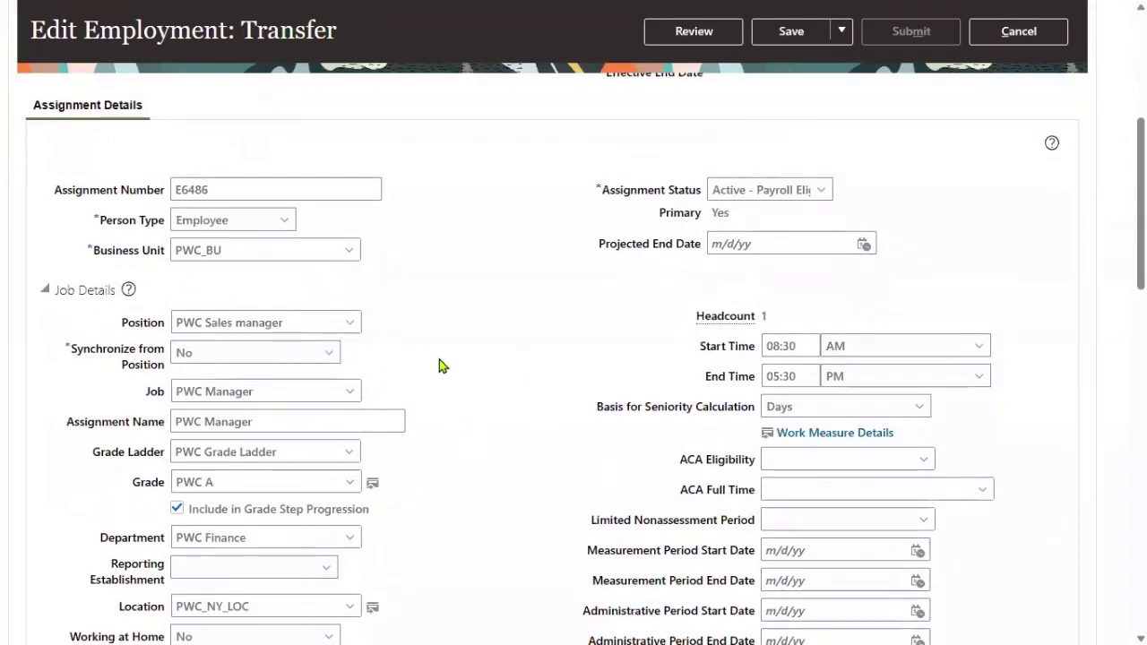
scroll(440, 364, "down", 2)
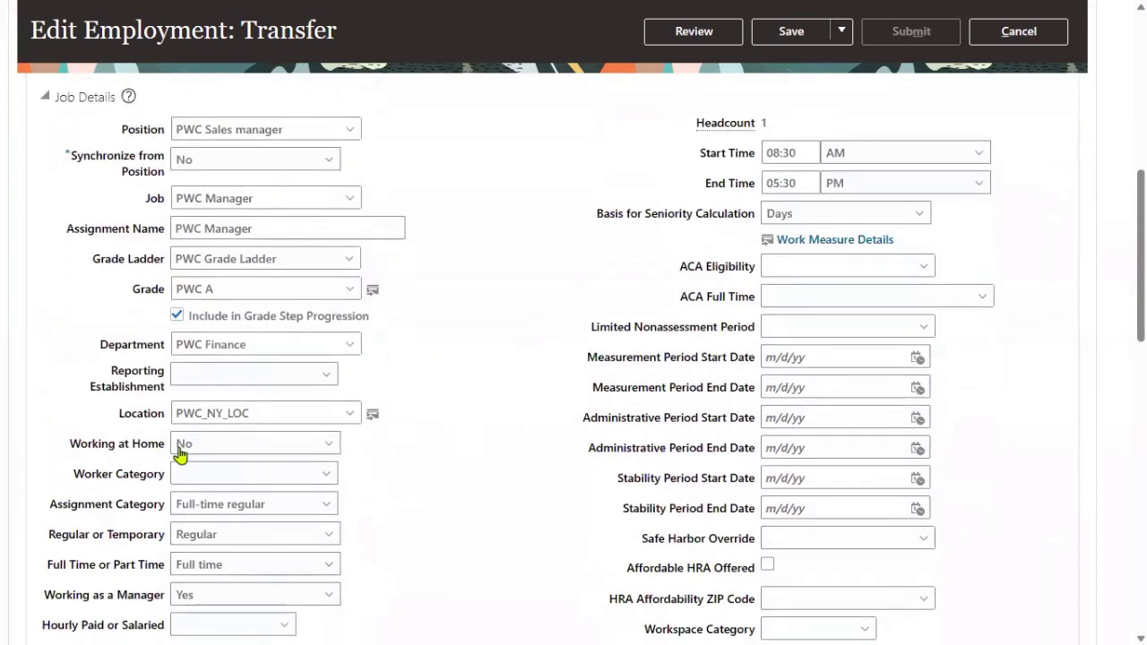
scroll(162, 449, "down", 2)
double_click(252, 220)
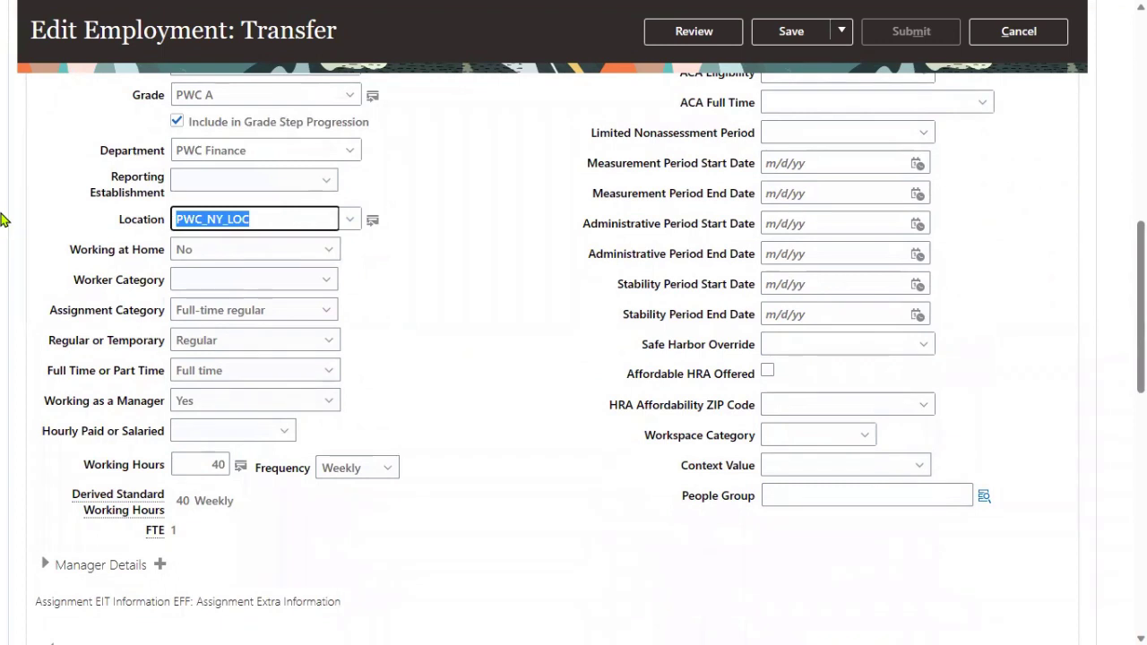
type("RE")
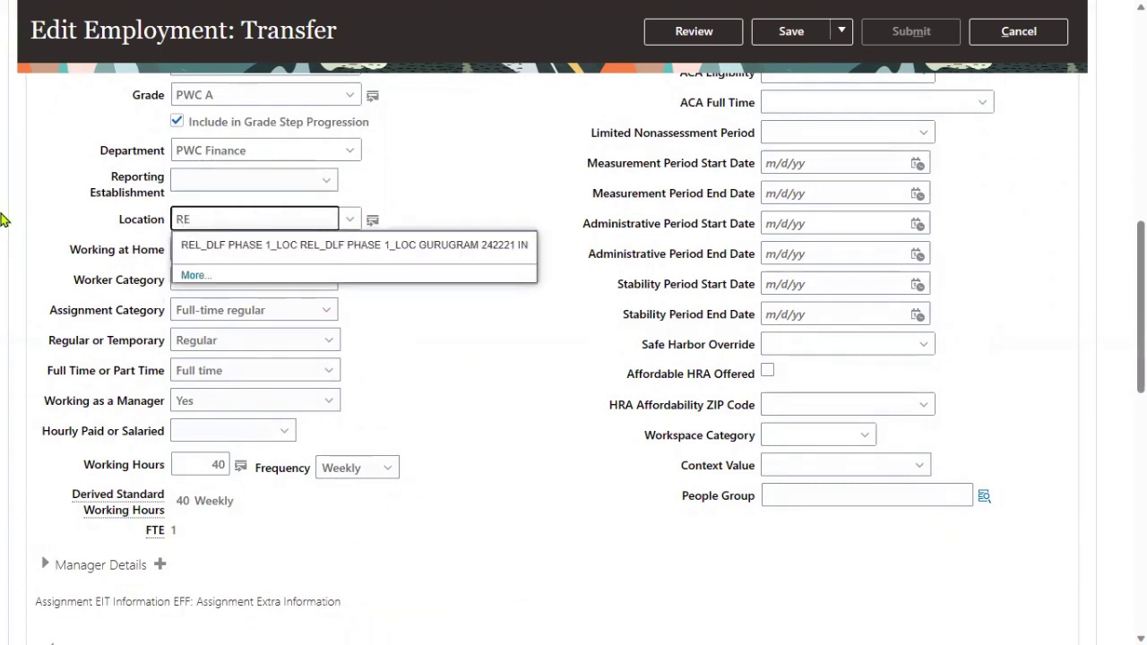
type("D")
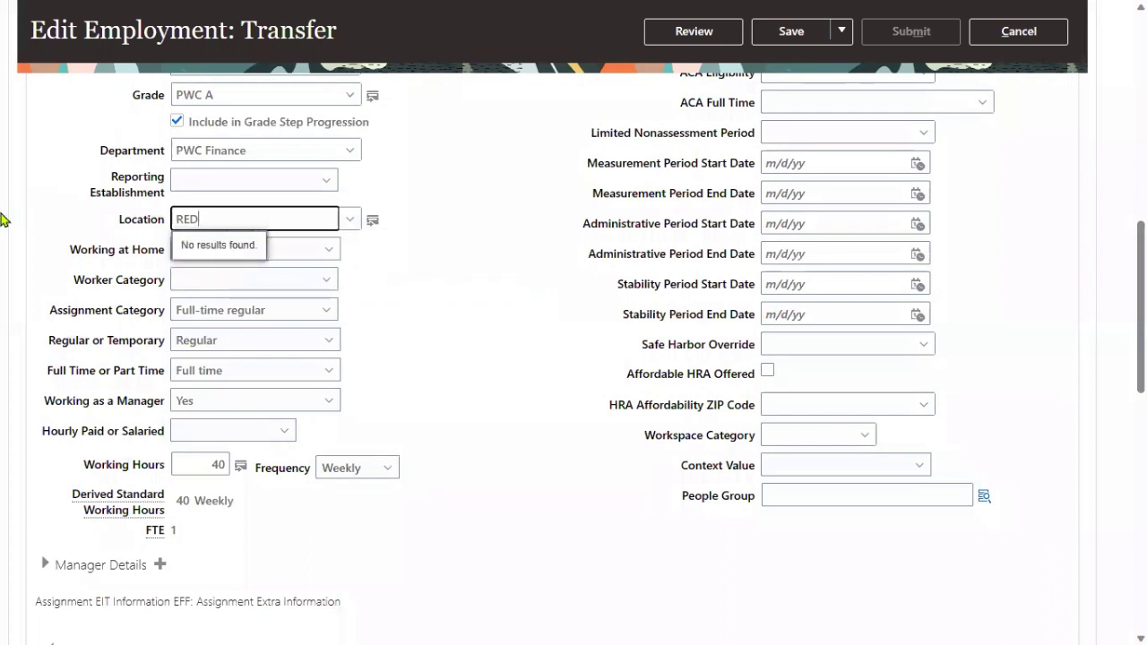
left_click(350, 219)
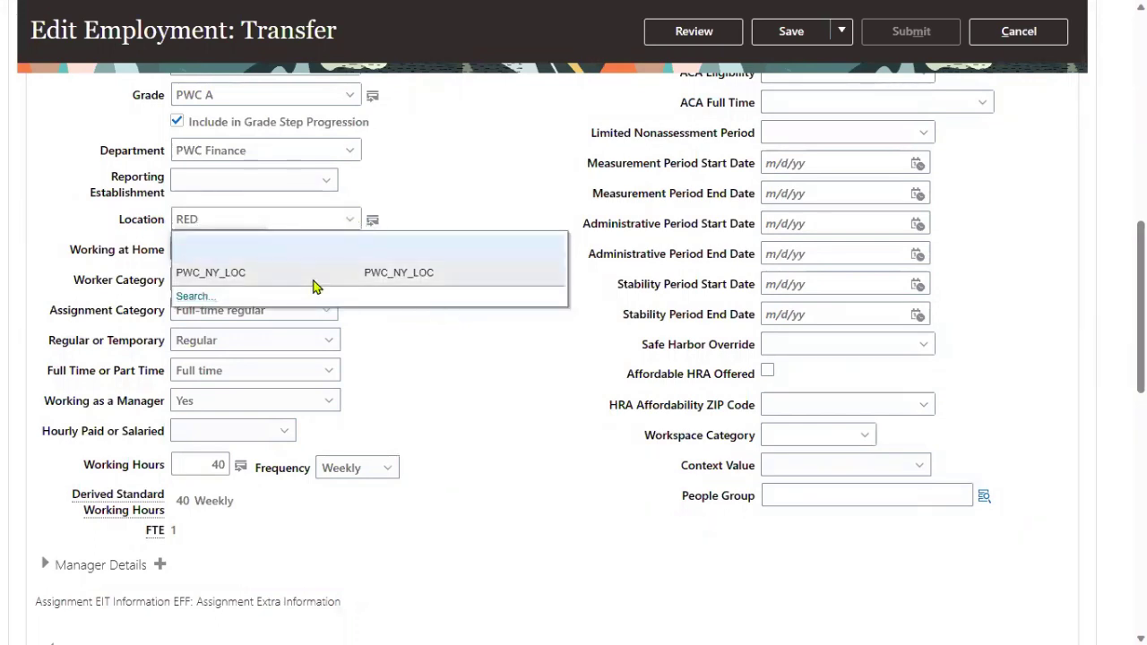
Run an advanced location search with both Name and Code set to "Is not blank" and no other criteria
left_click(194, 296)
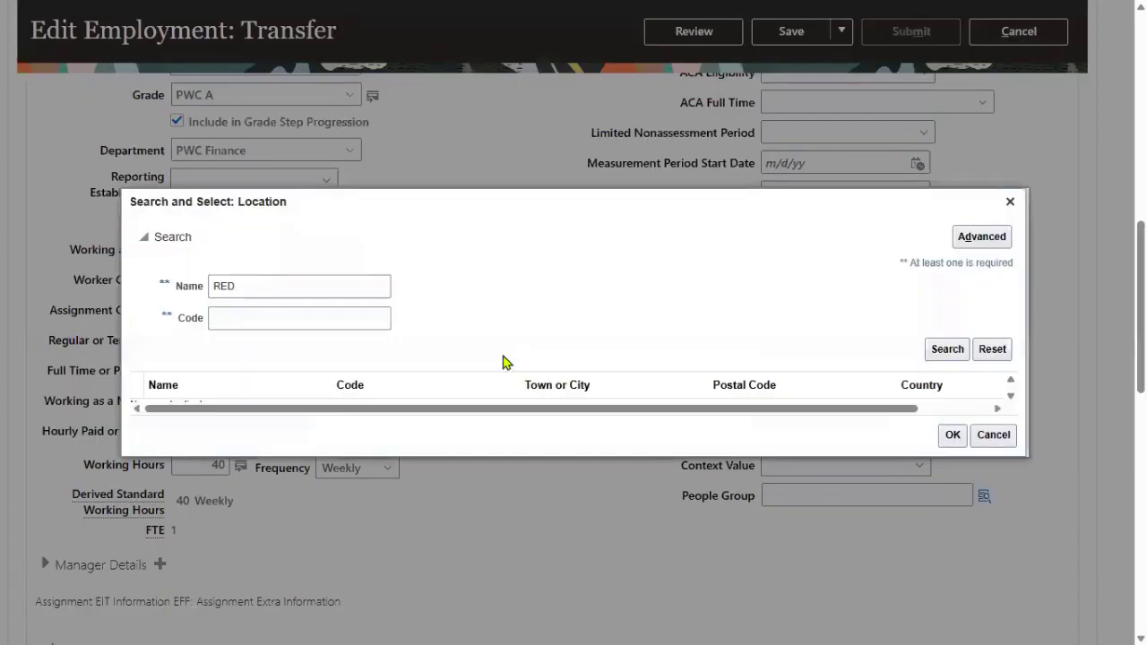
double_click(336, 287)
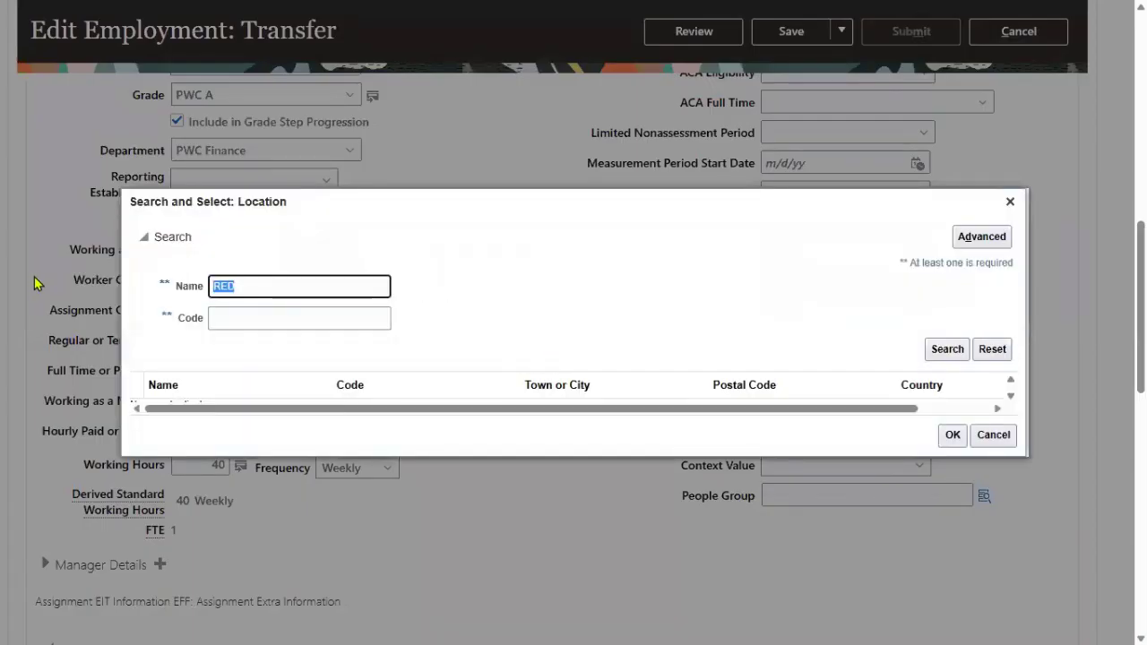
key("BackSpace")
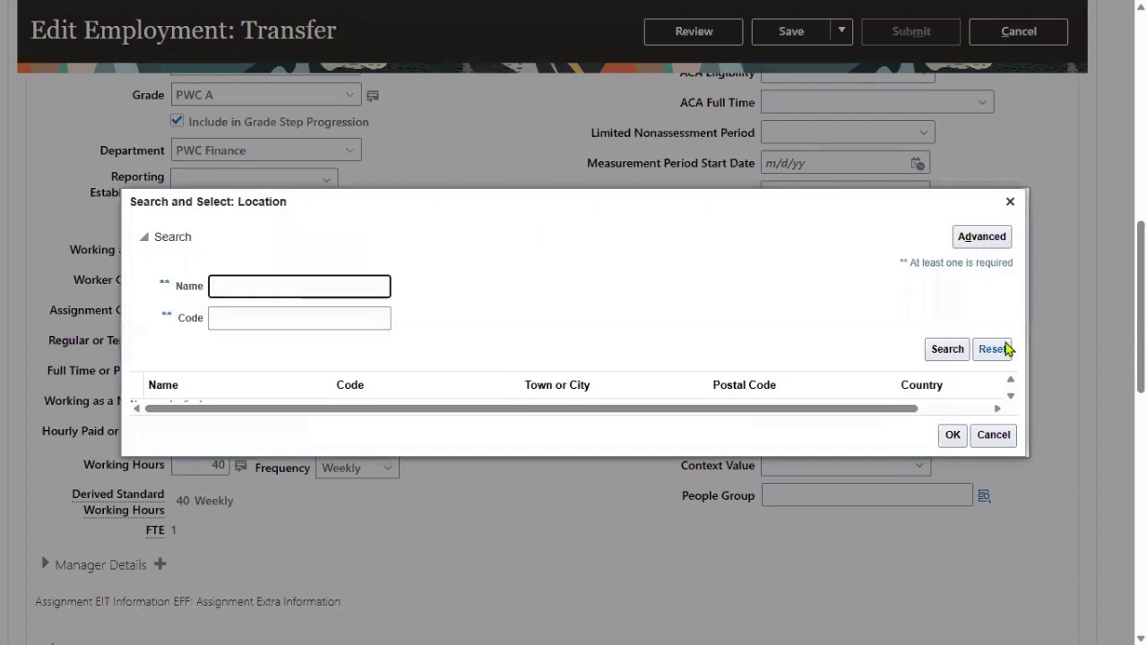
left_click(982, 237)
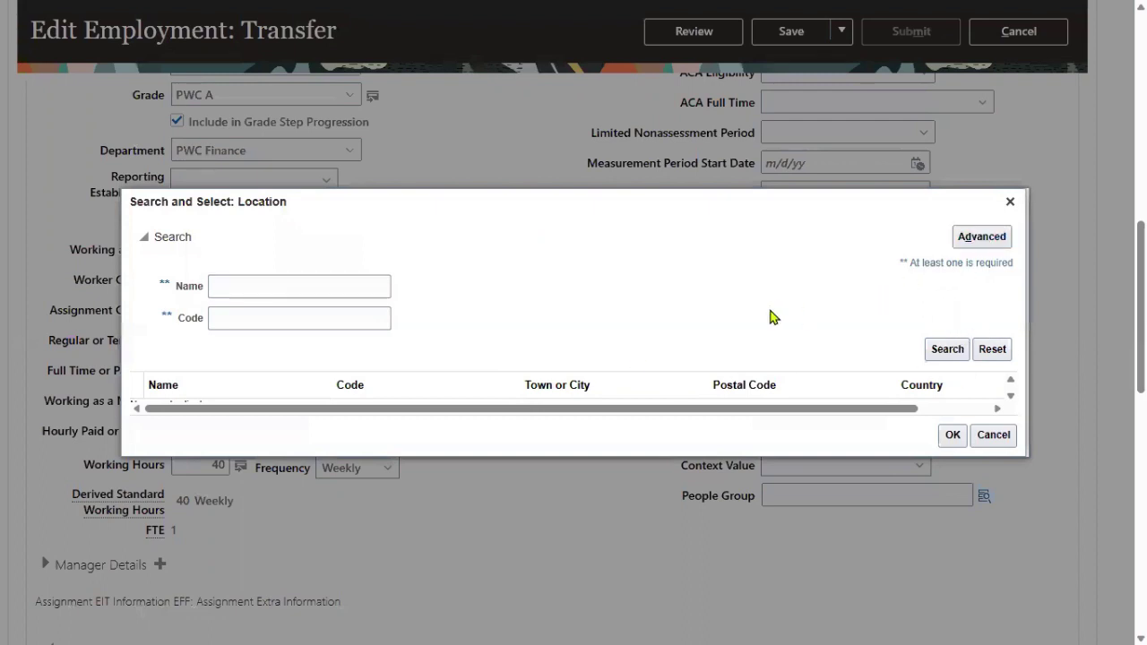
left_click(295, 241)
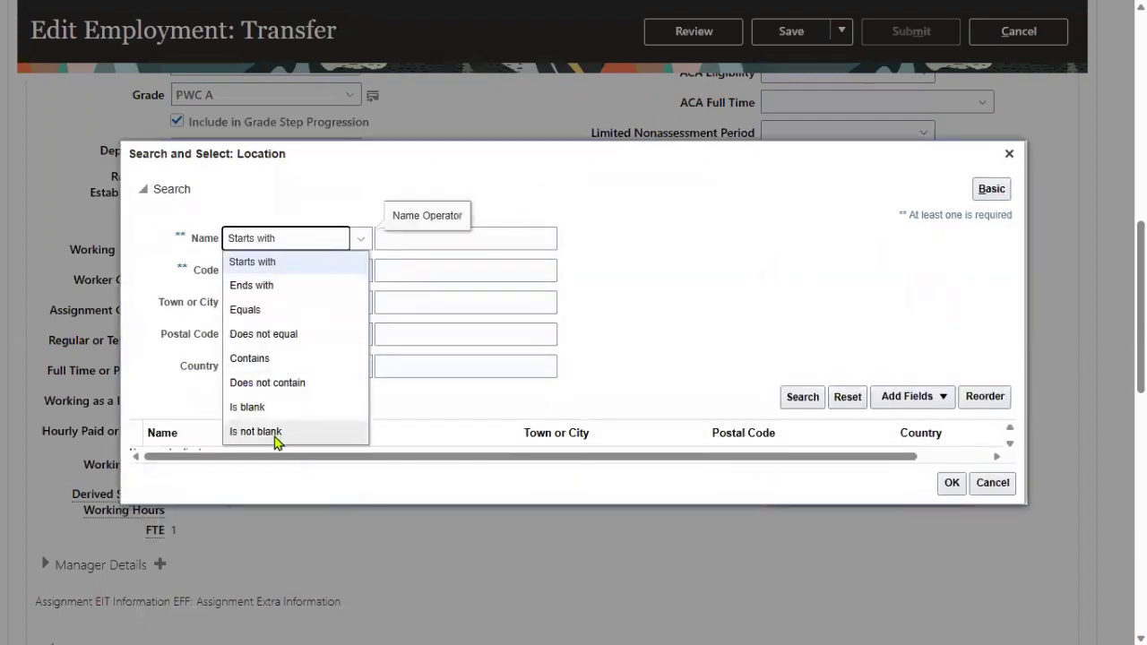
left_click(274, 433)
left_click(281, 272)
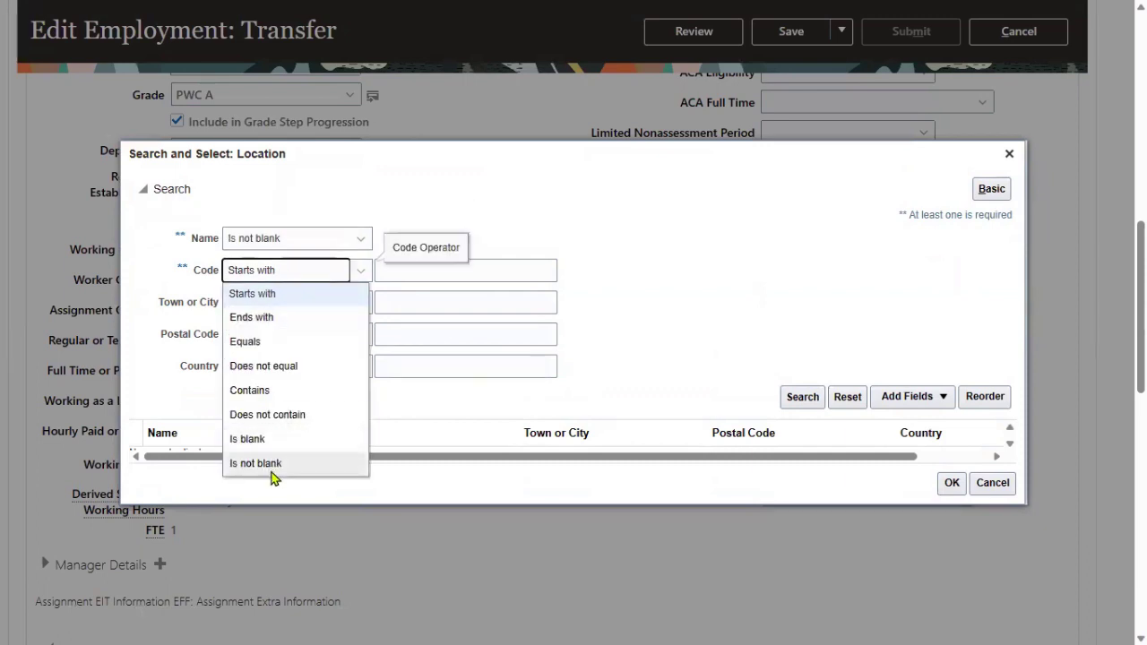
left_click(276, 464)
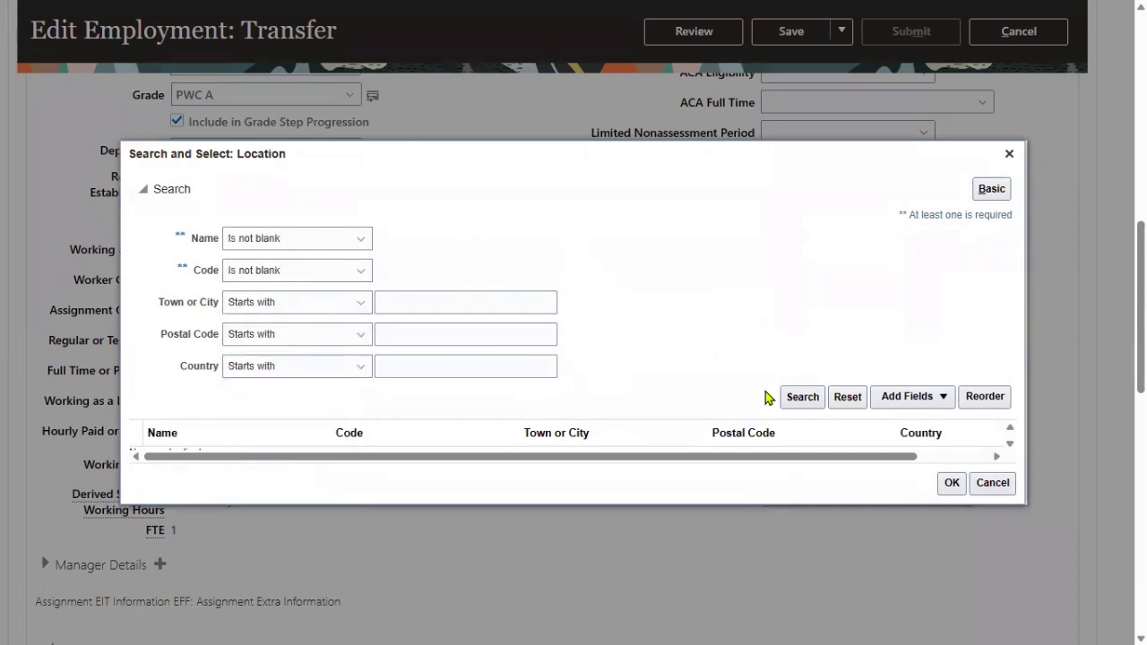
left_click(801, 397)
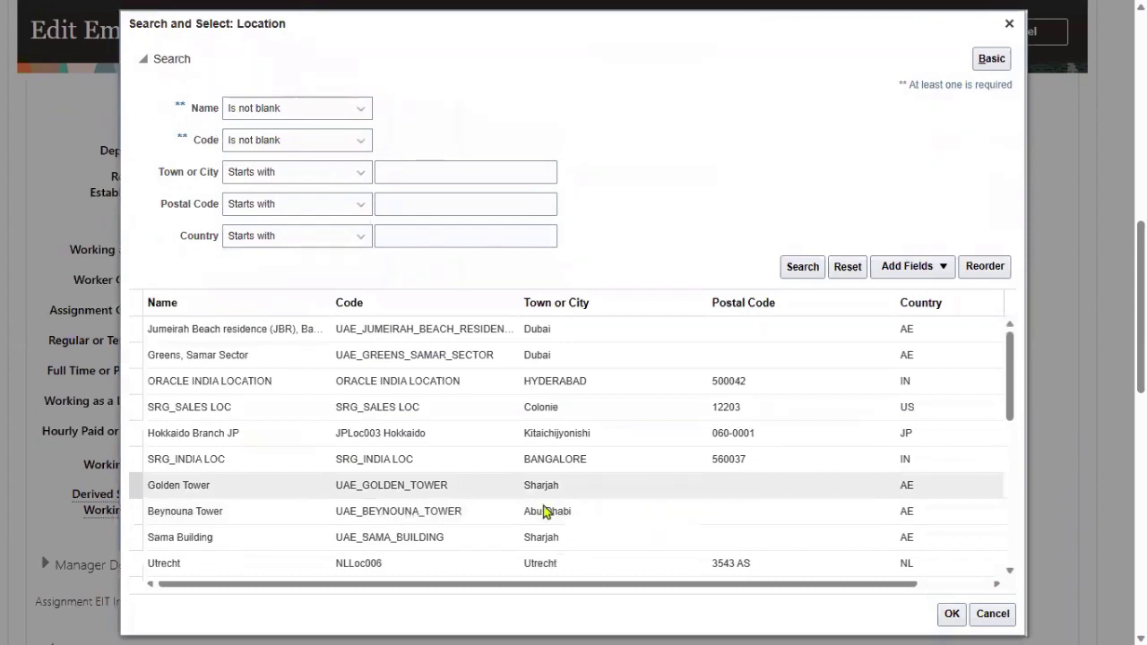
Select the Headquarters location in Redwood City, code ComUSHQ, as the assignment's new location
scroll(529, 502, "down", 3)
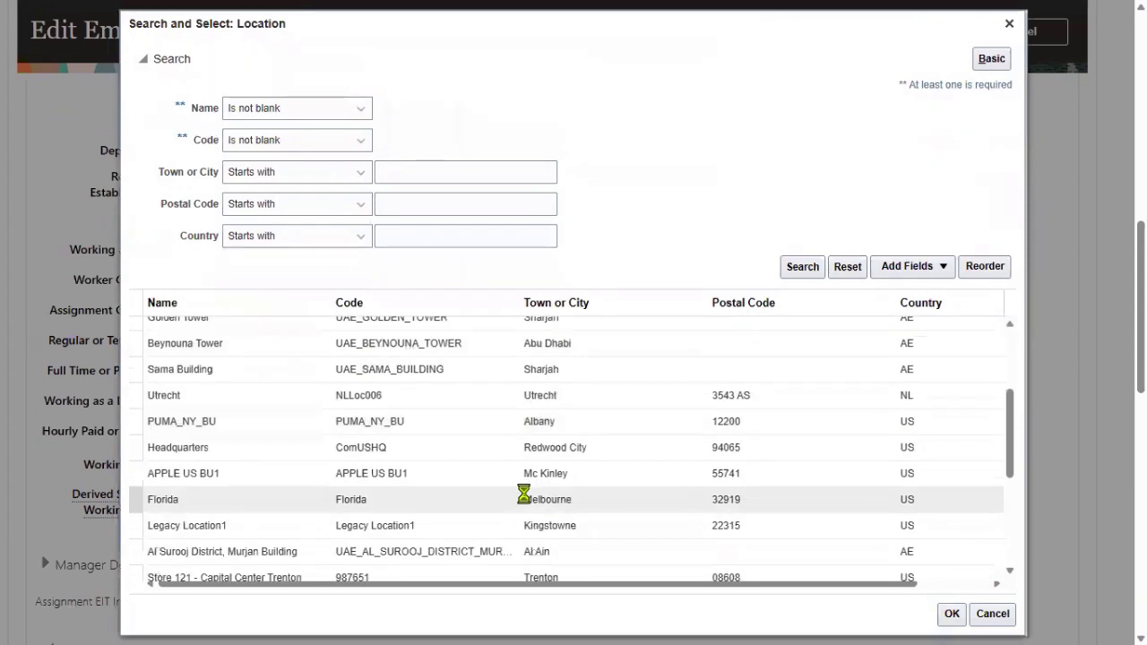
left_click(566, 450)
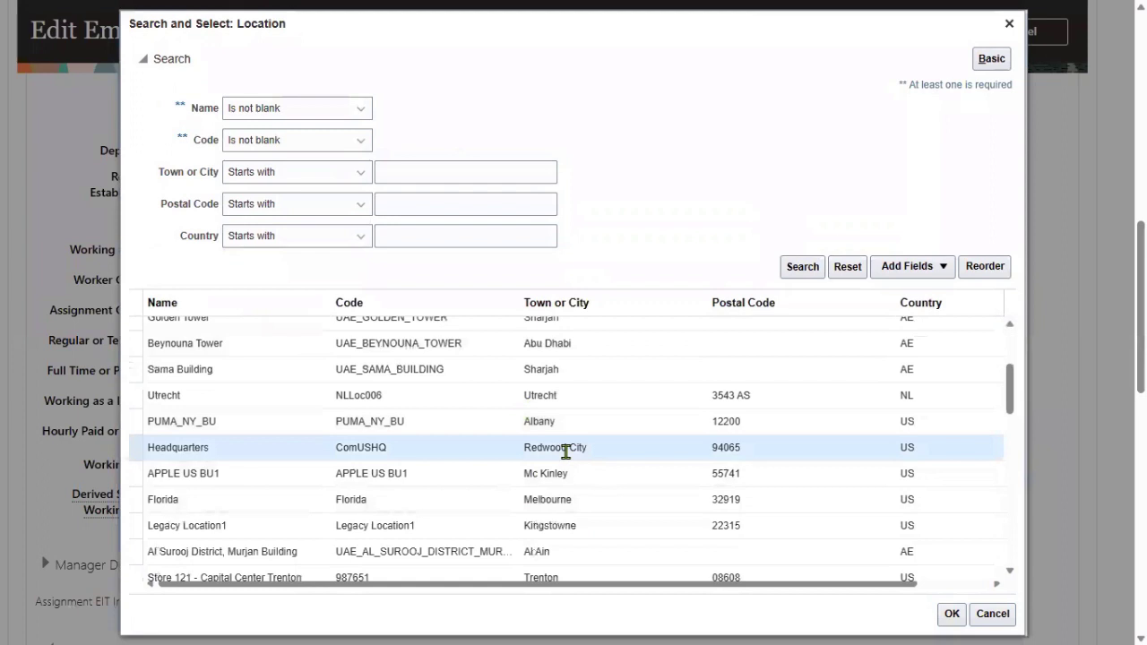
left_click(950, 614)
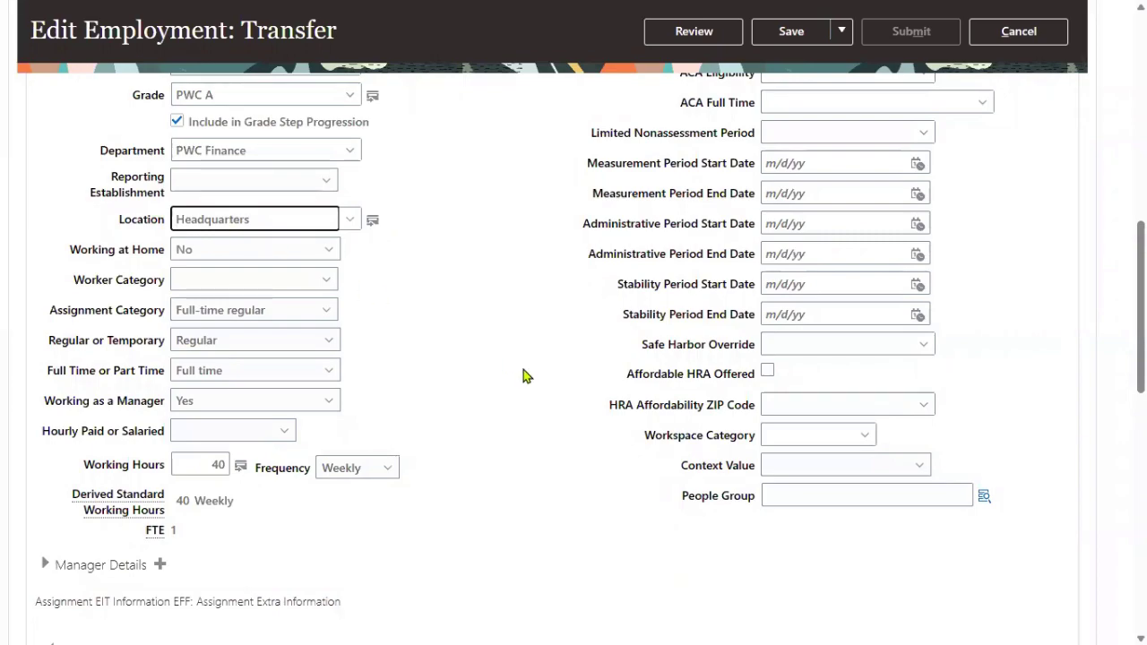
Review and submit the employee's transfer, confirm the submission and leave the employment page
scroll(525, 376, "down", 9)
scroll(525, 376, "up", 15)
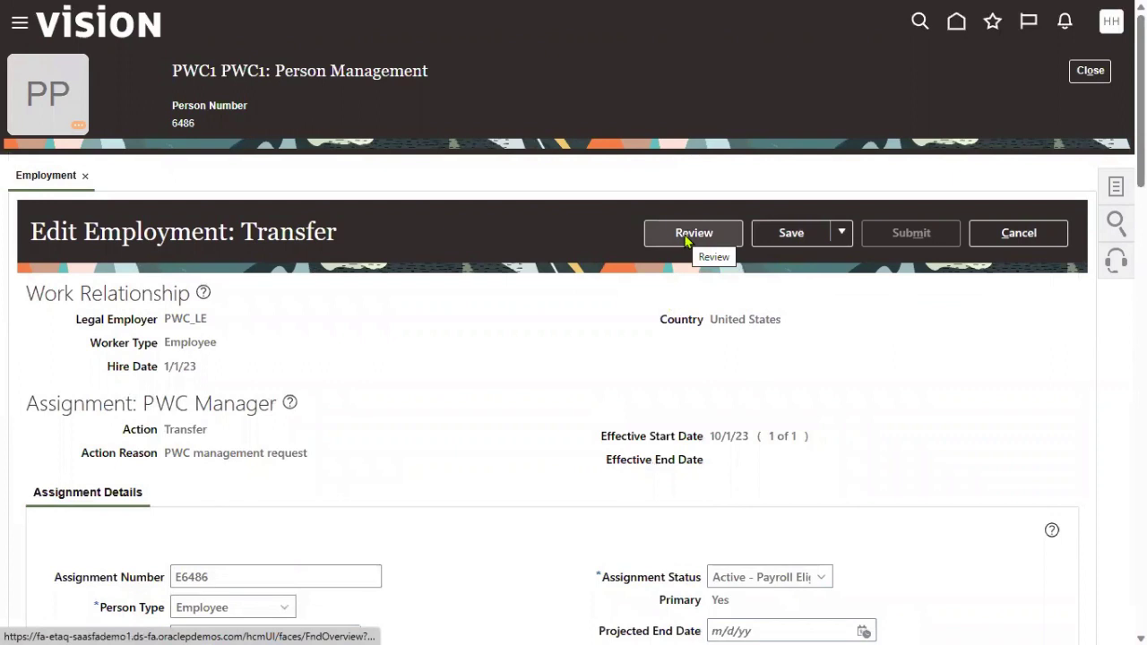
left_click(686, 240)
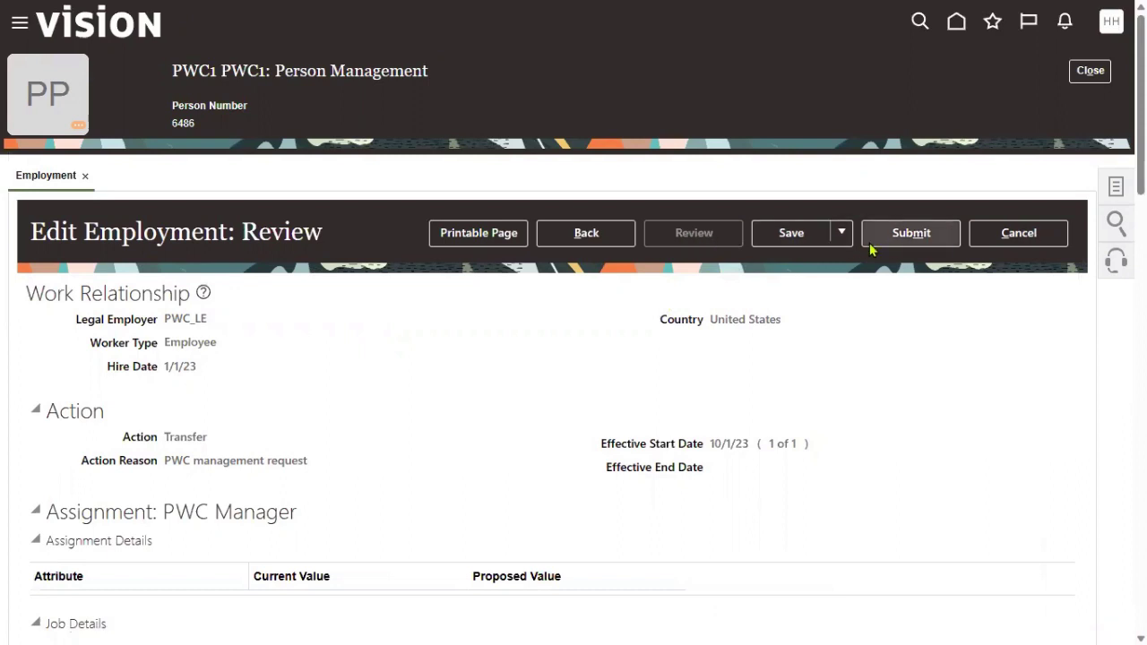
left_click(900, 241)
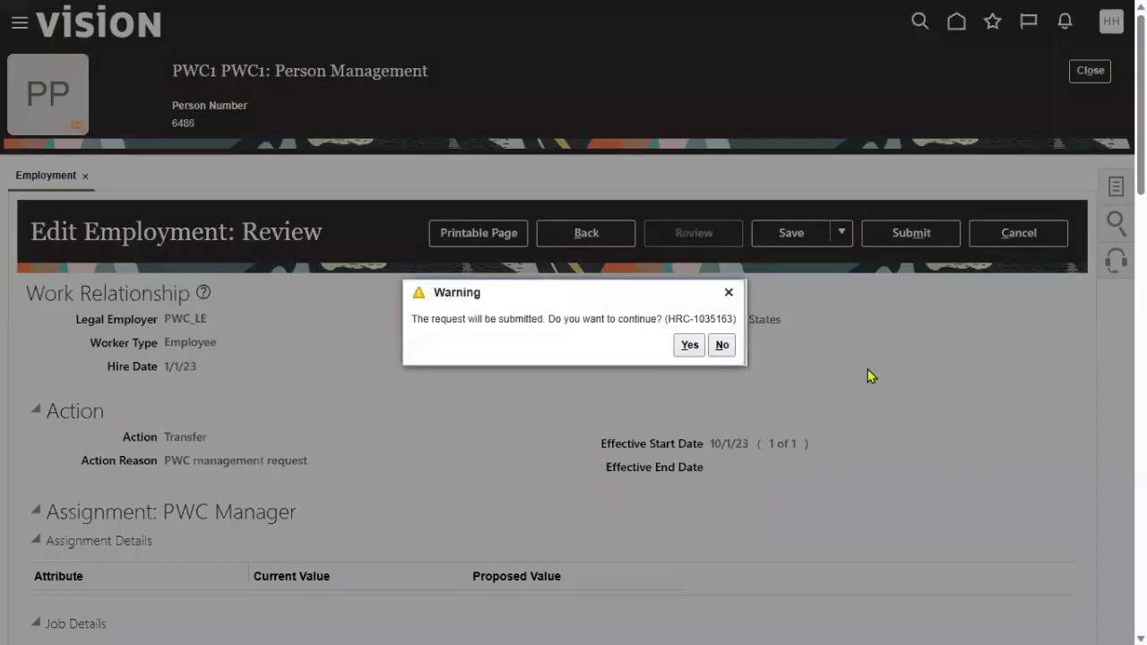
left_click(690, 346)
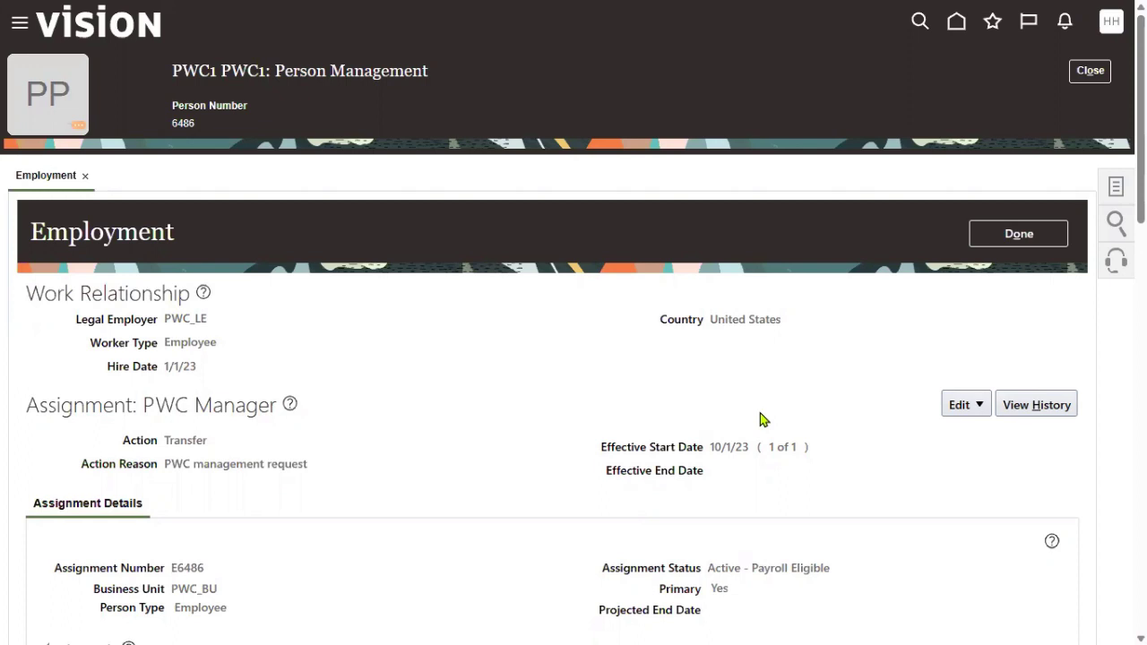
left_click(993, 236)
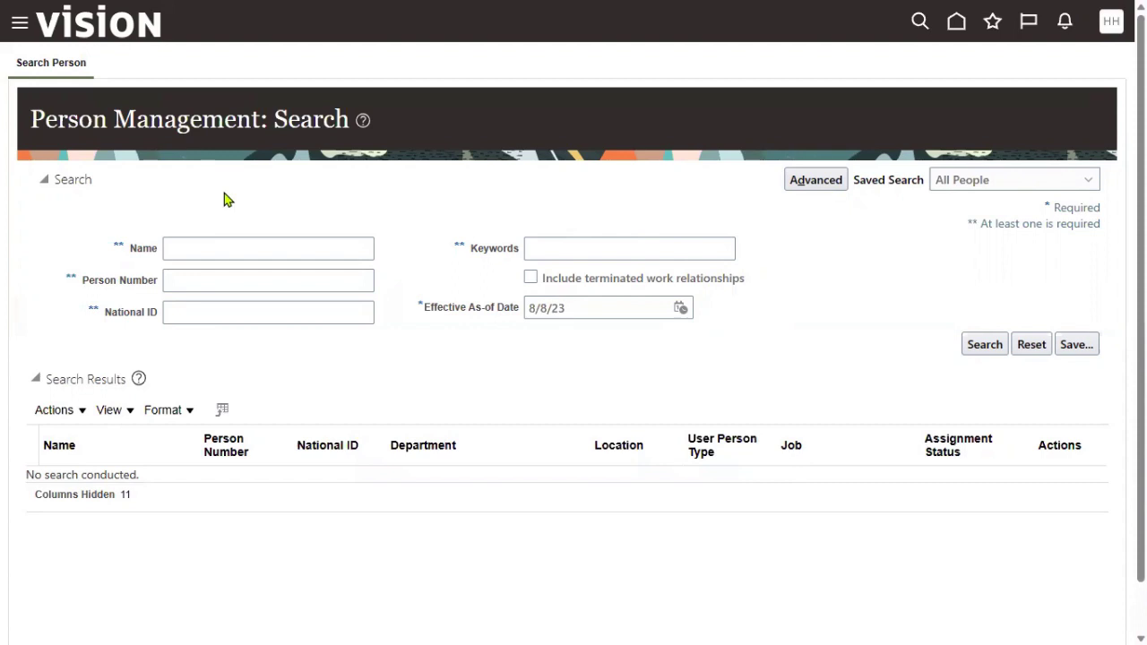
Search Person Management for people with the name "PWC" and check the location of the listed employee
left_click(191, 255)
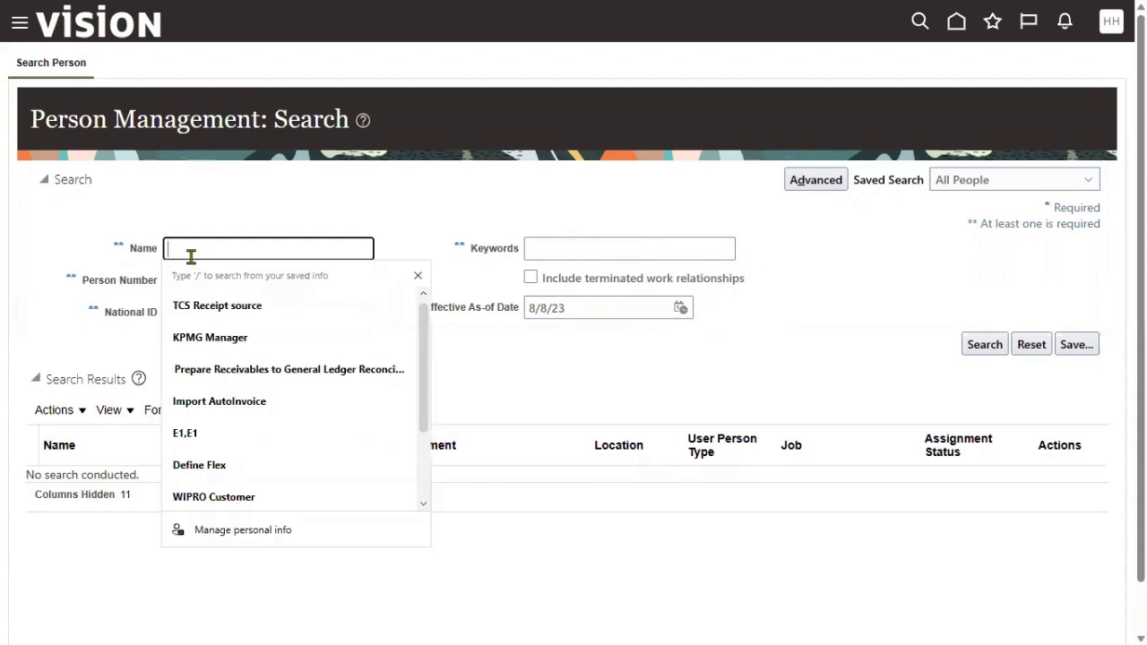
type("PWC")
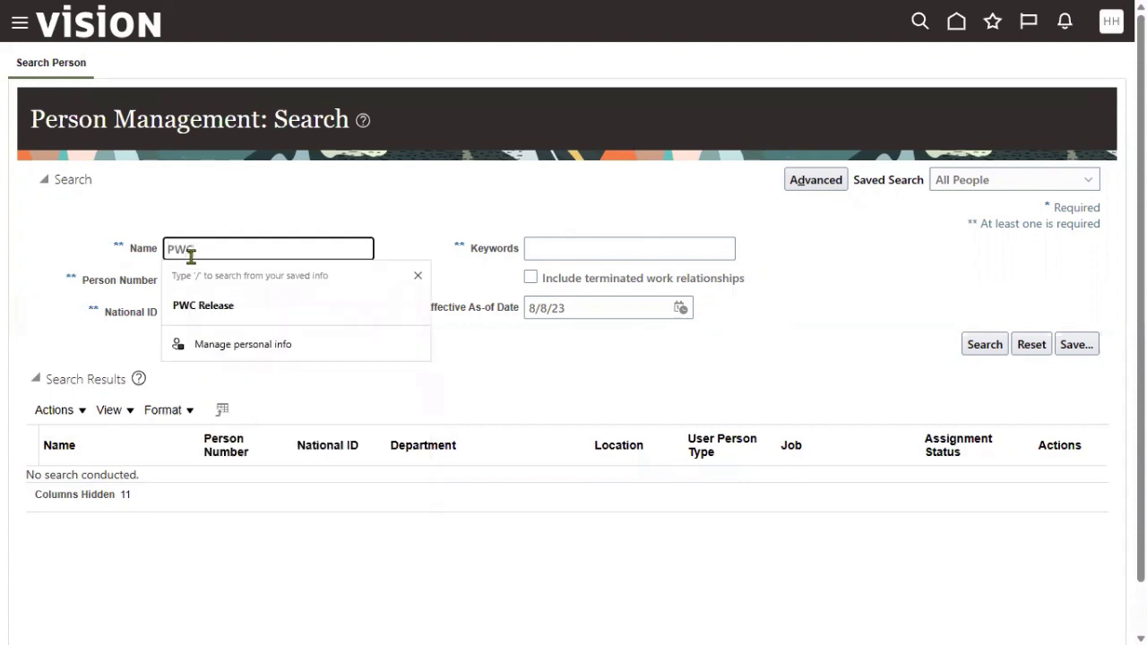
key("Return")
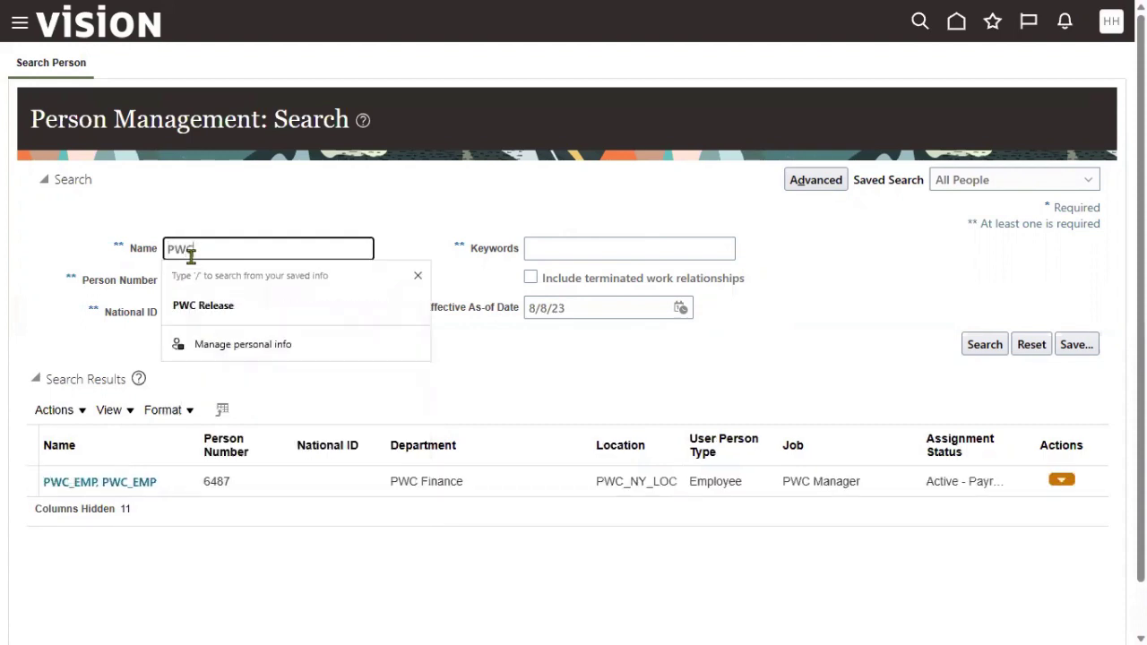
left_click(401, 195)
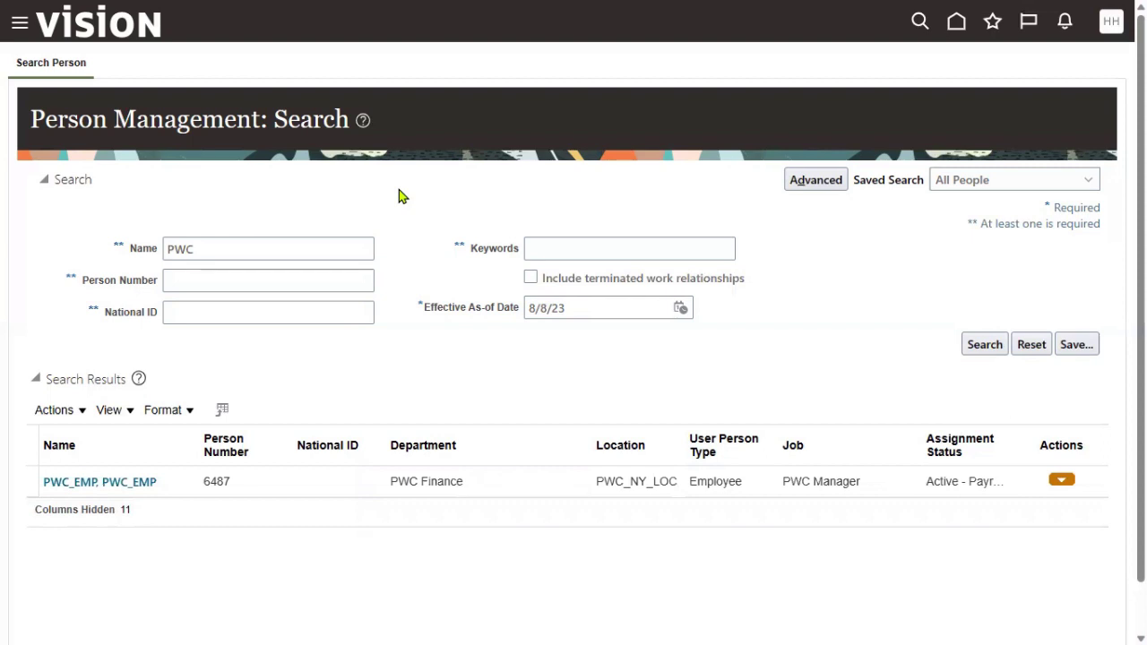
left_click(133, 489)
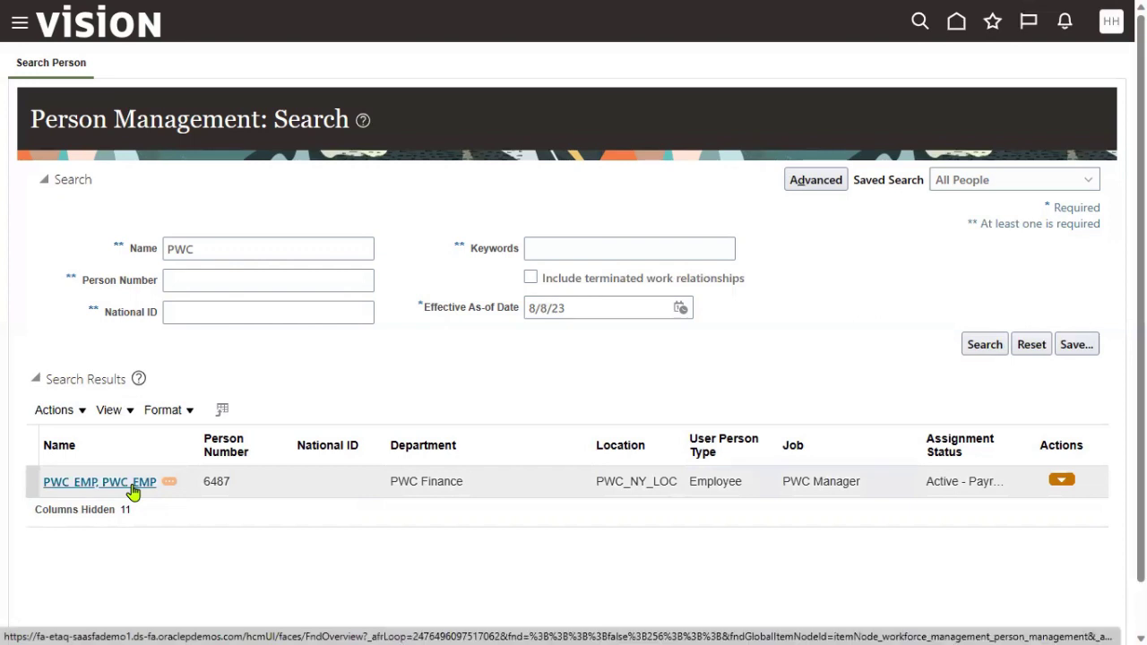
left_click(626, 481)
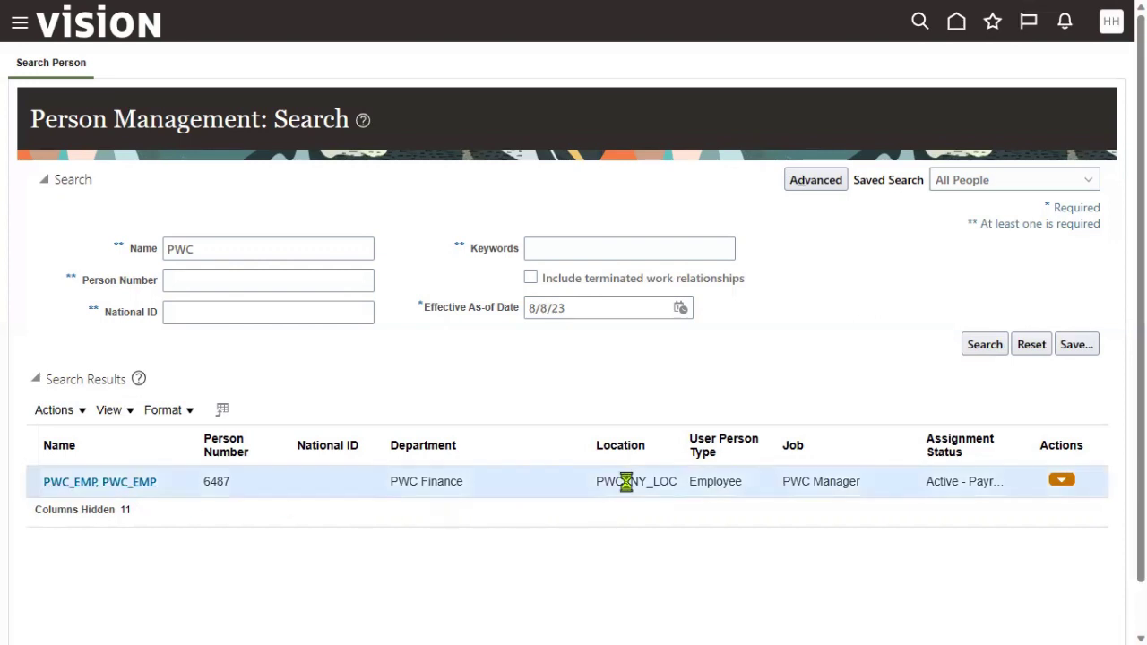
double_click(625, 482)
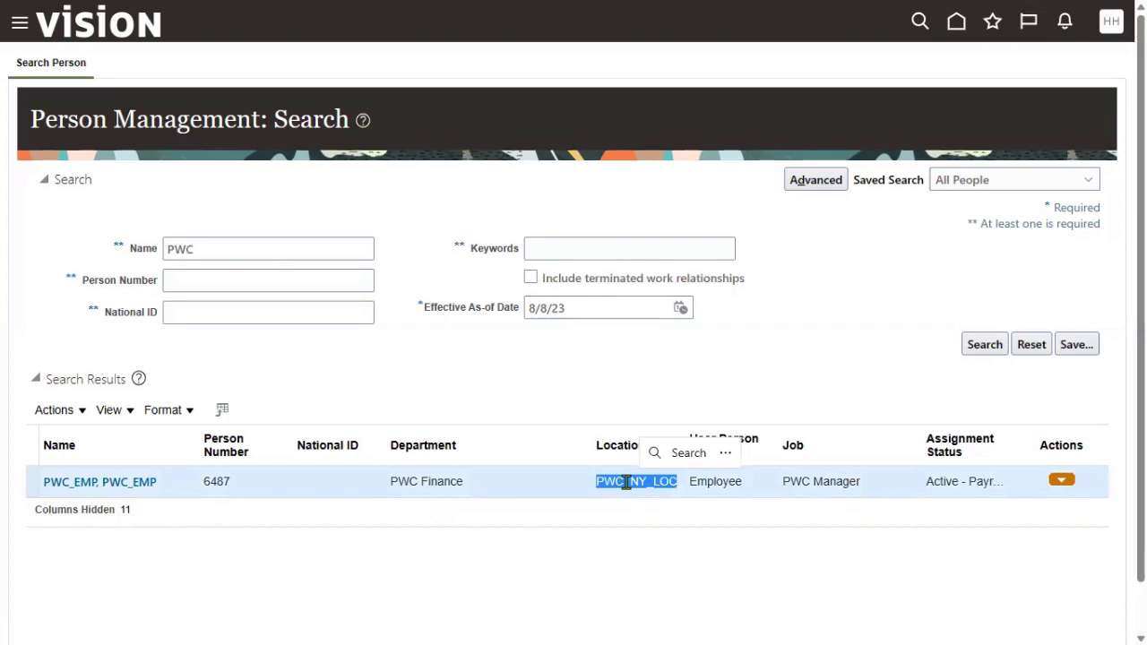
Open the Transaction Console and remove the Failed status filter to check the status of the submitted transfer
left_click(406, 380)
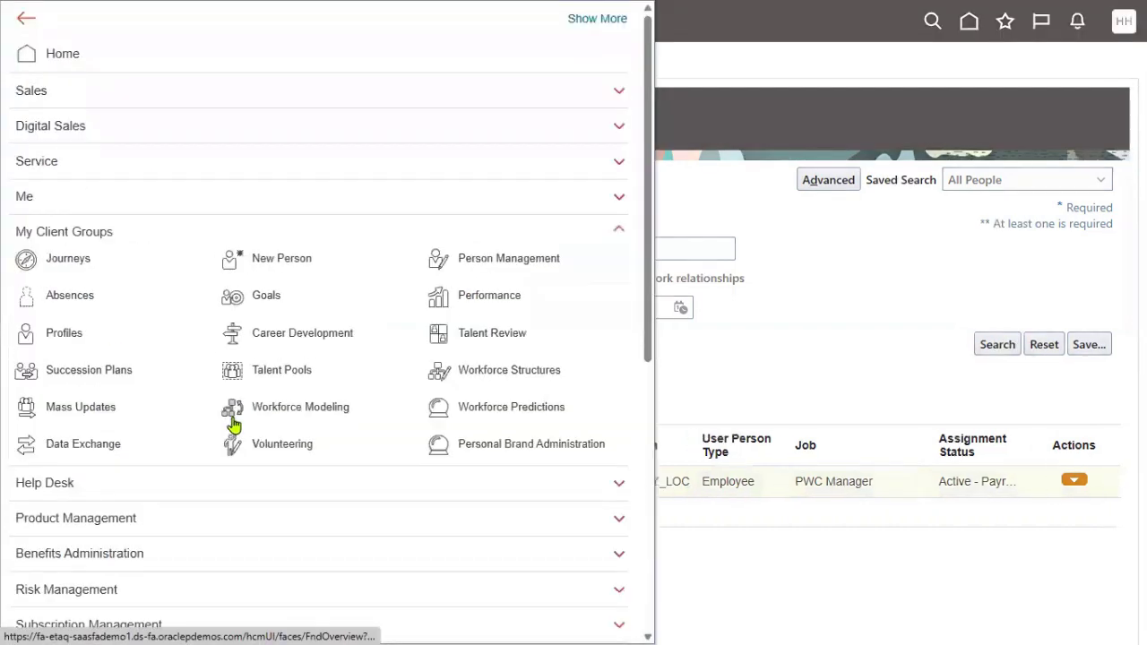
scroll(227, 418, "down", 5)
left_click(67, 520)
scroll(149, 463, "down", 3)
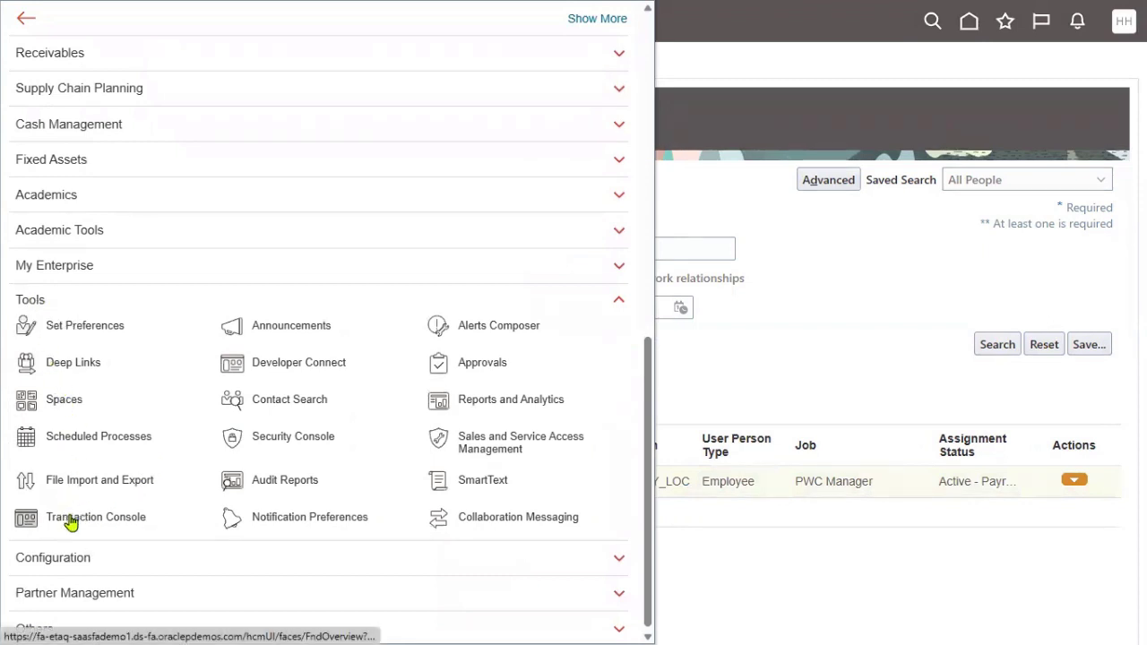
left_click(116, 514)
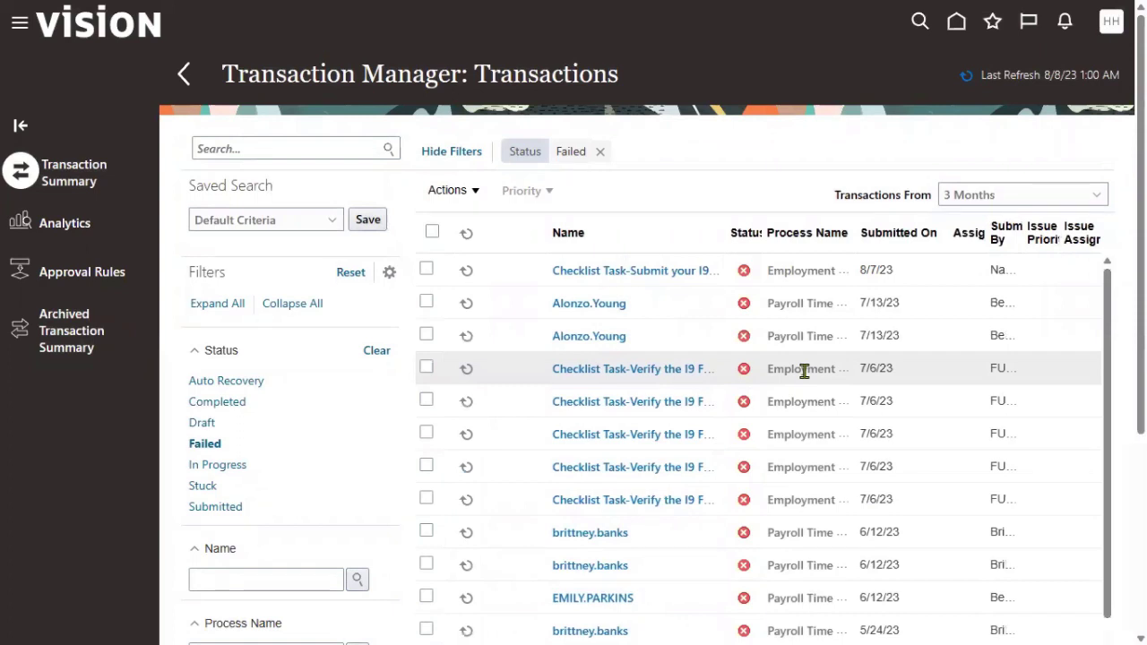
left_click(600, 154)
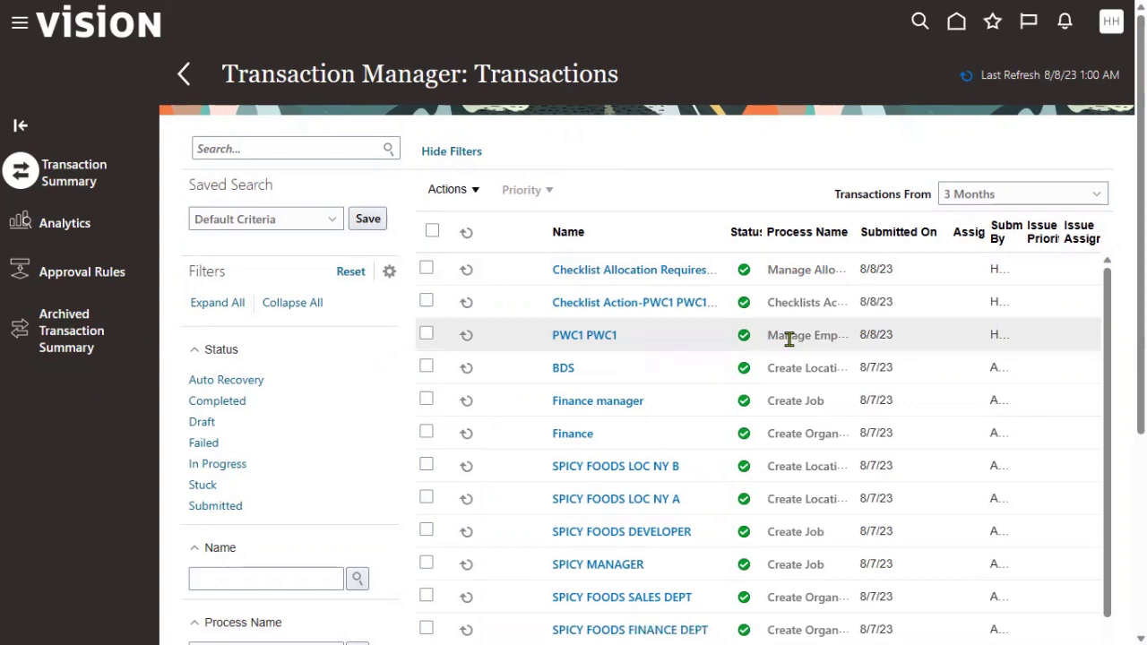
Return to Person Management, search for the name "PWC1" and check the employee's location against the effective as-of date
left_click(16, 32)
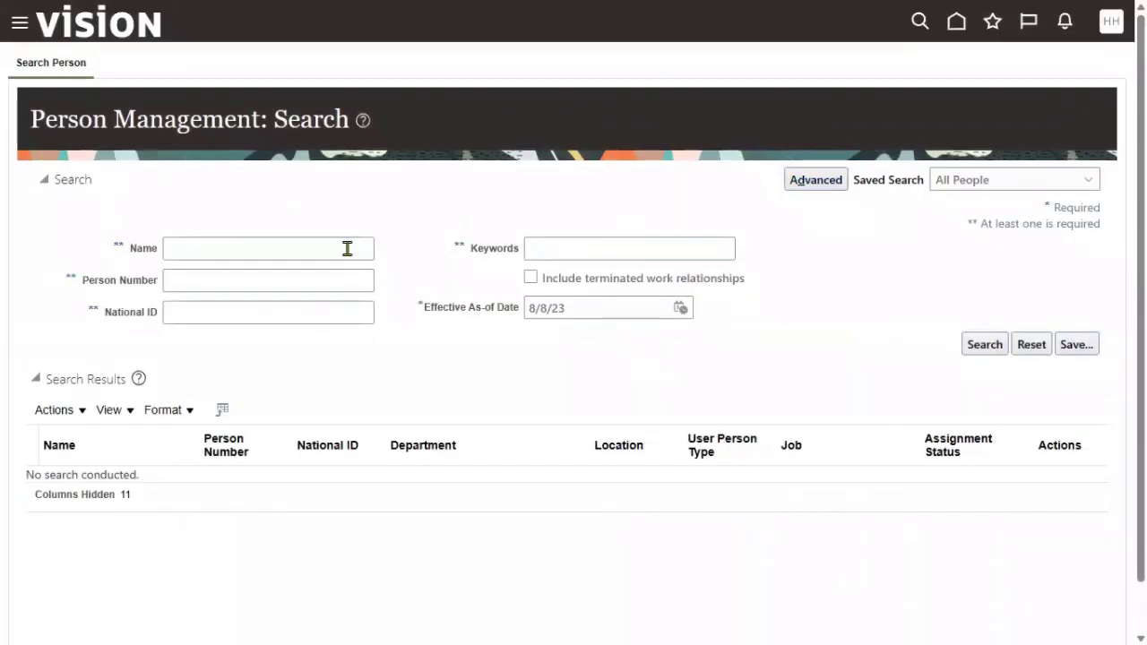
left_click(348, 248)
type("PWC1")
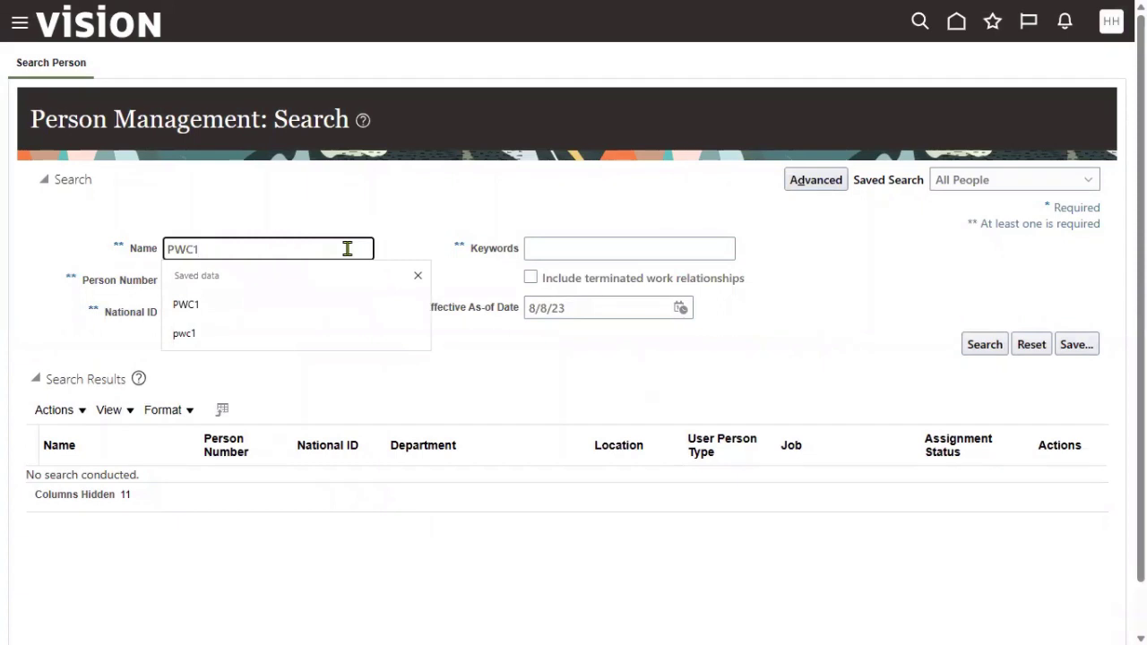
key("Return")
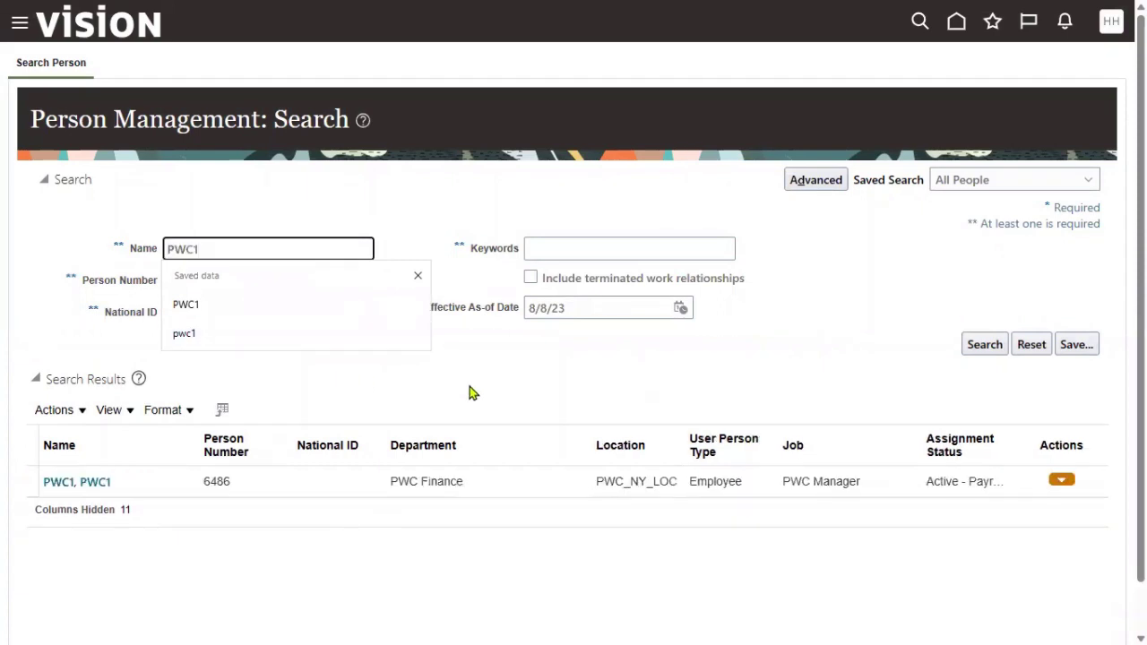
left_click(516, 377)
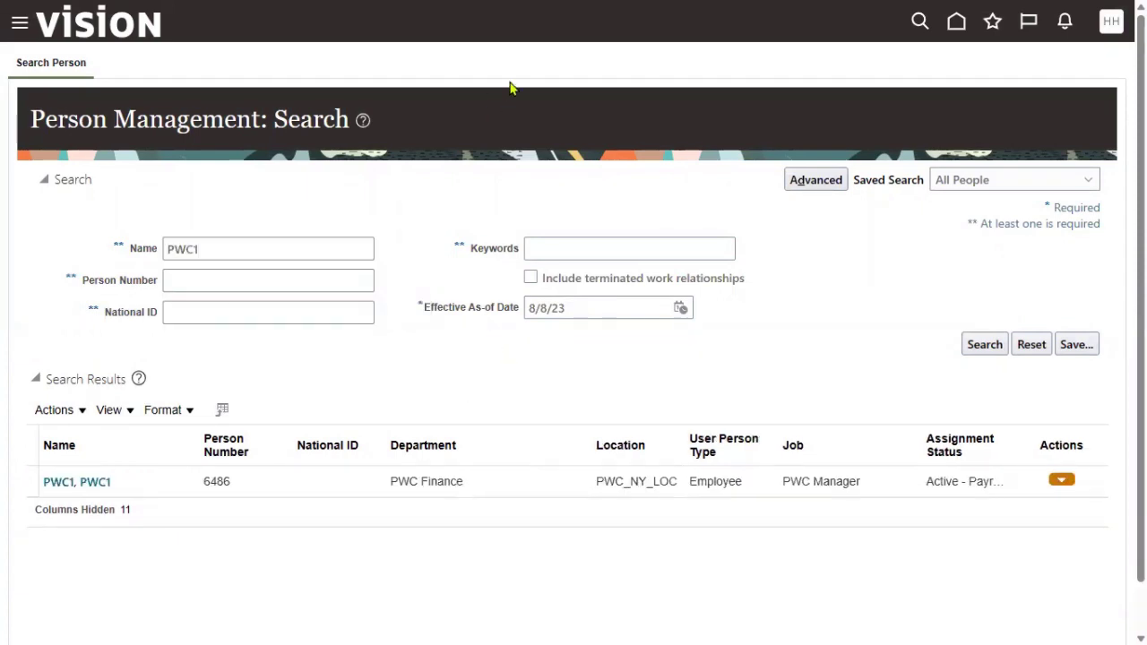
left_click_drag(548, 315, 713, 343)
left_click_drag(564, 394, 686, 541)
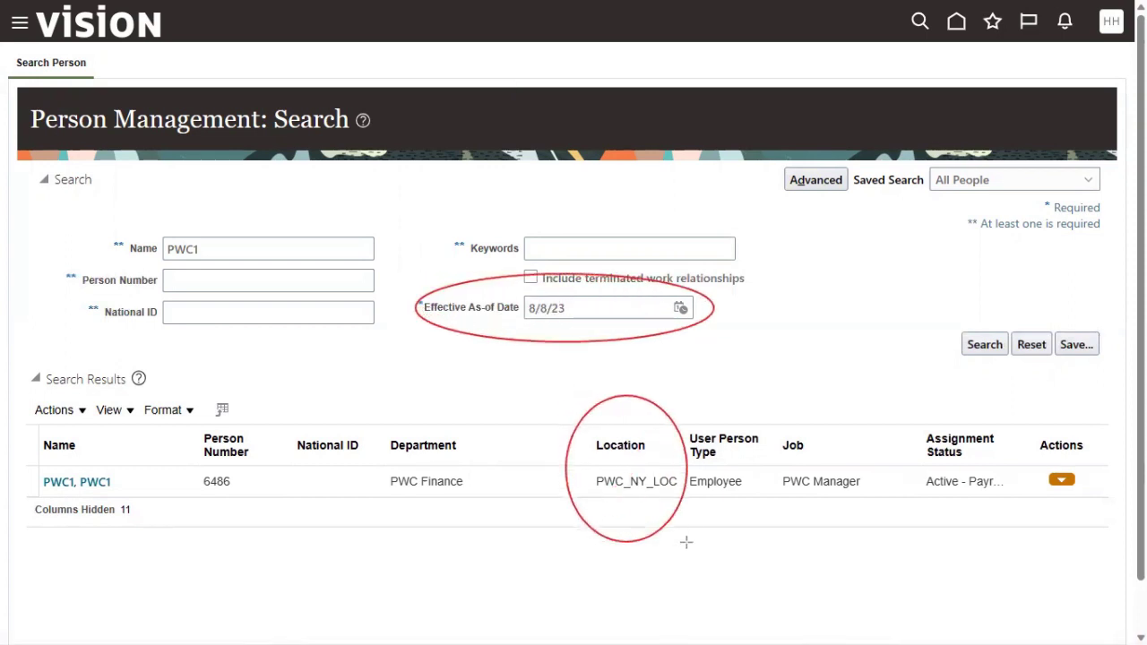
Set the search's effective as-of date to 10/1/23 and rerun the search for the employee
left_click(681, 308)
left_click(740, 338)
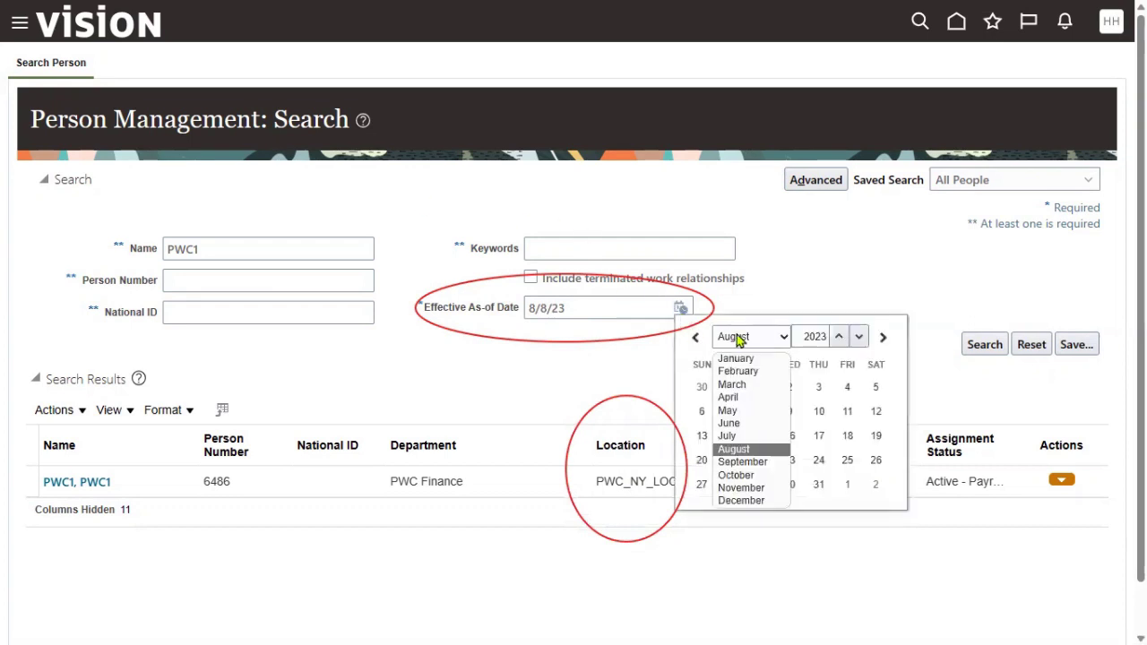
left_click(753, 480)
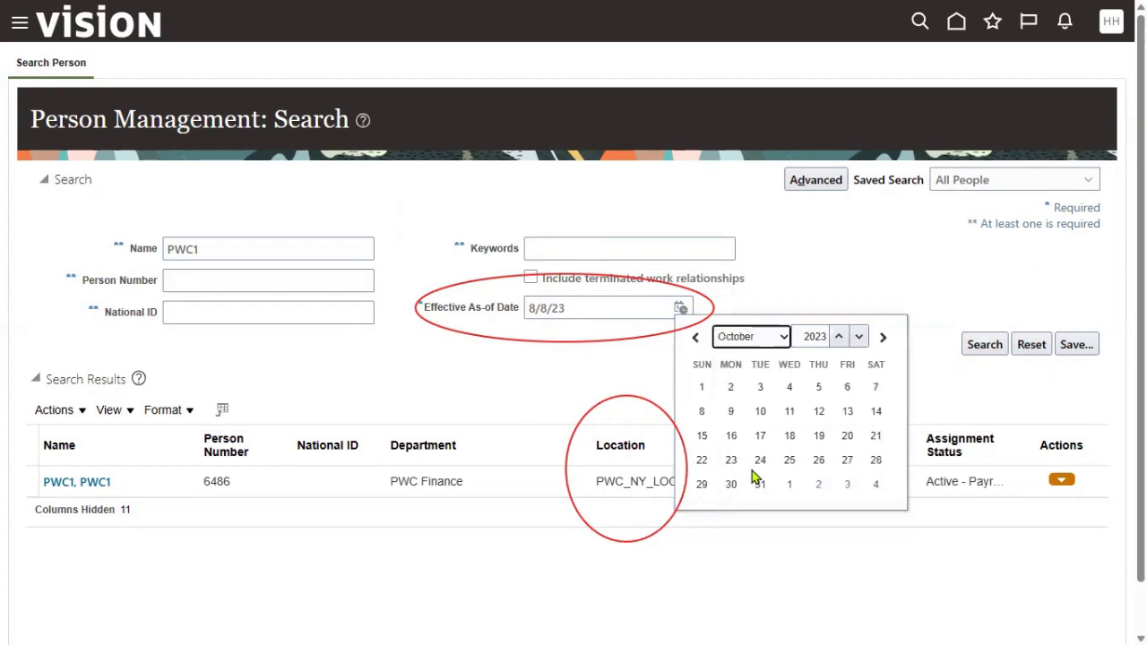
left_click(703, 387)
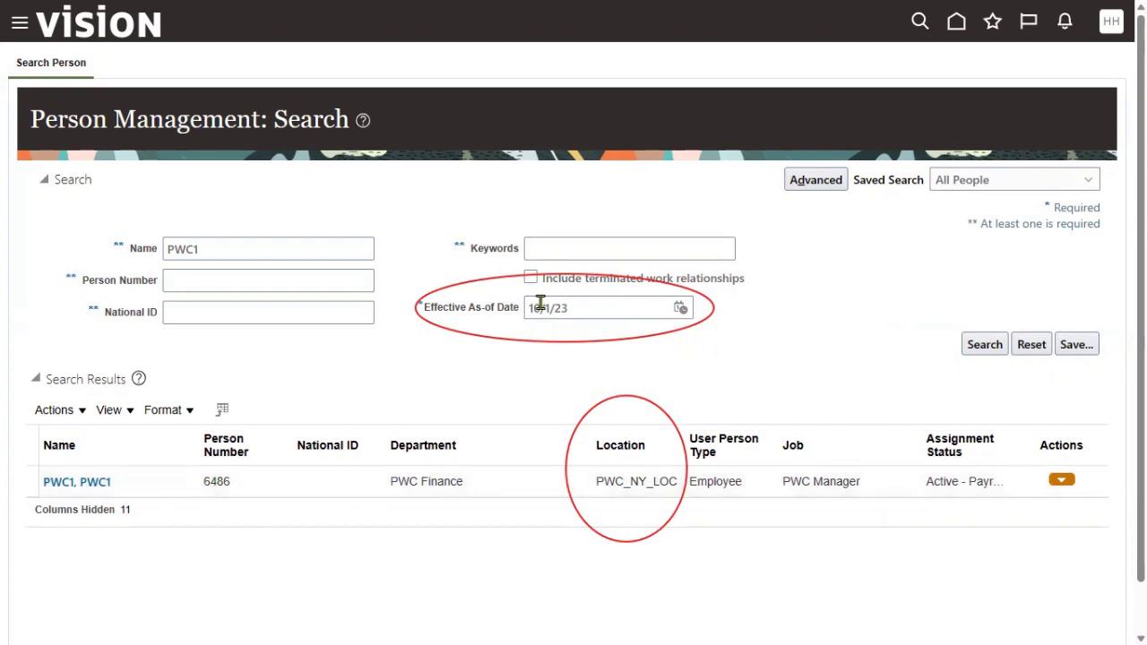
left_click(990, 348)
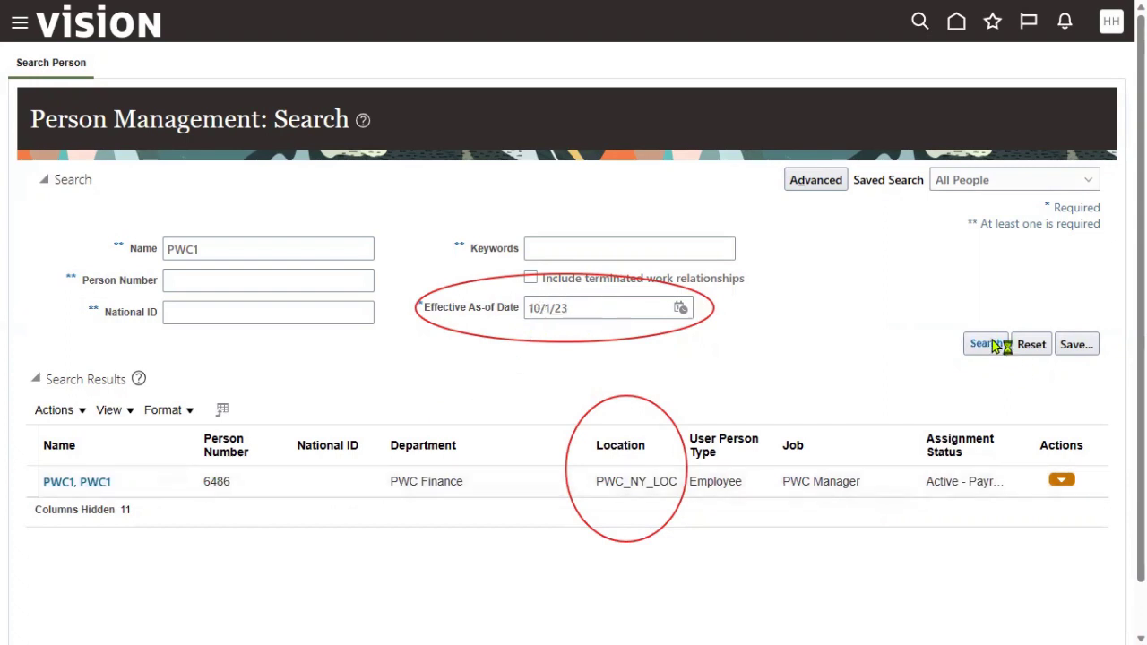